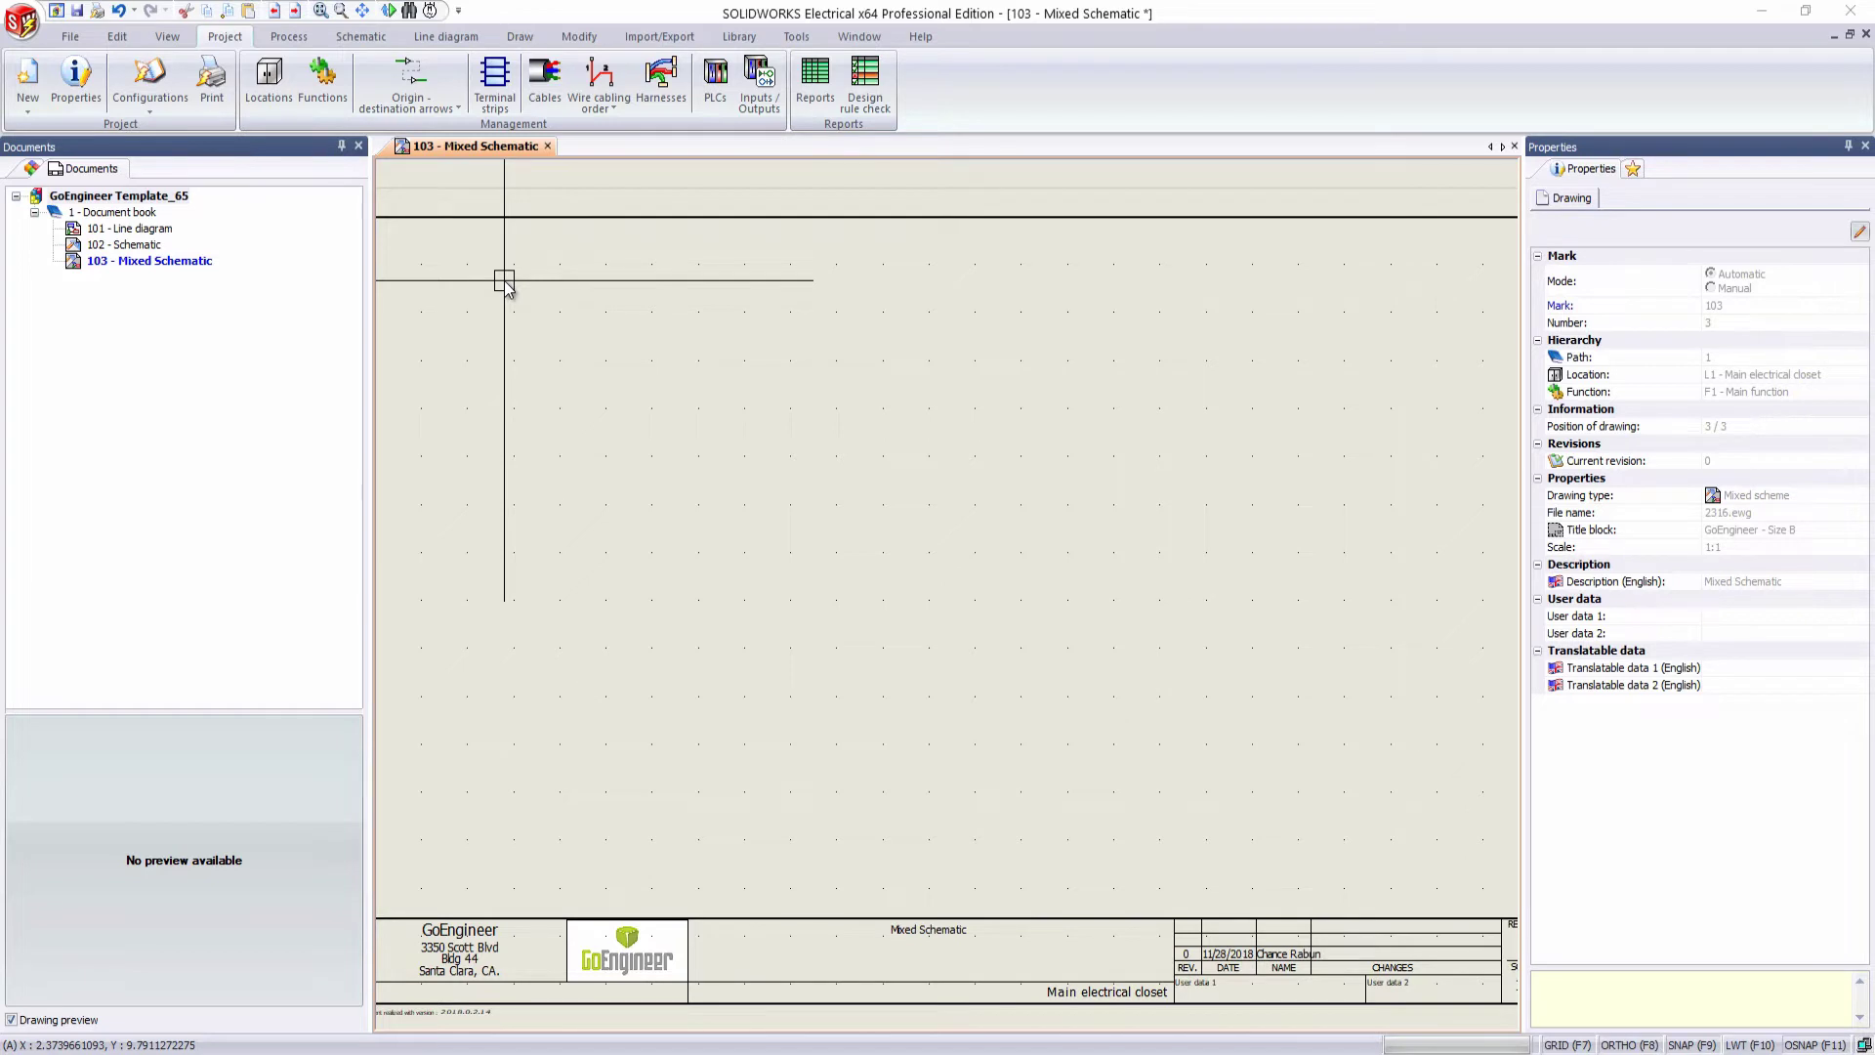
# - In the Connector configurations manager, duplicate the Custom Dynamic Connector configuration
pyautogui.click(149, 103)
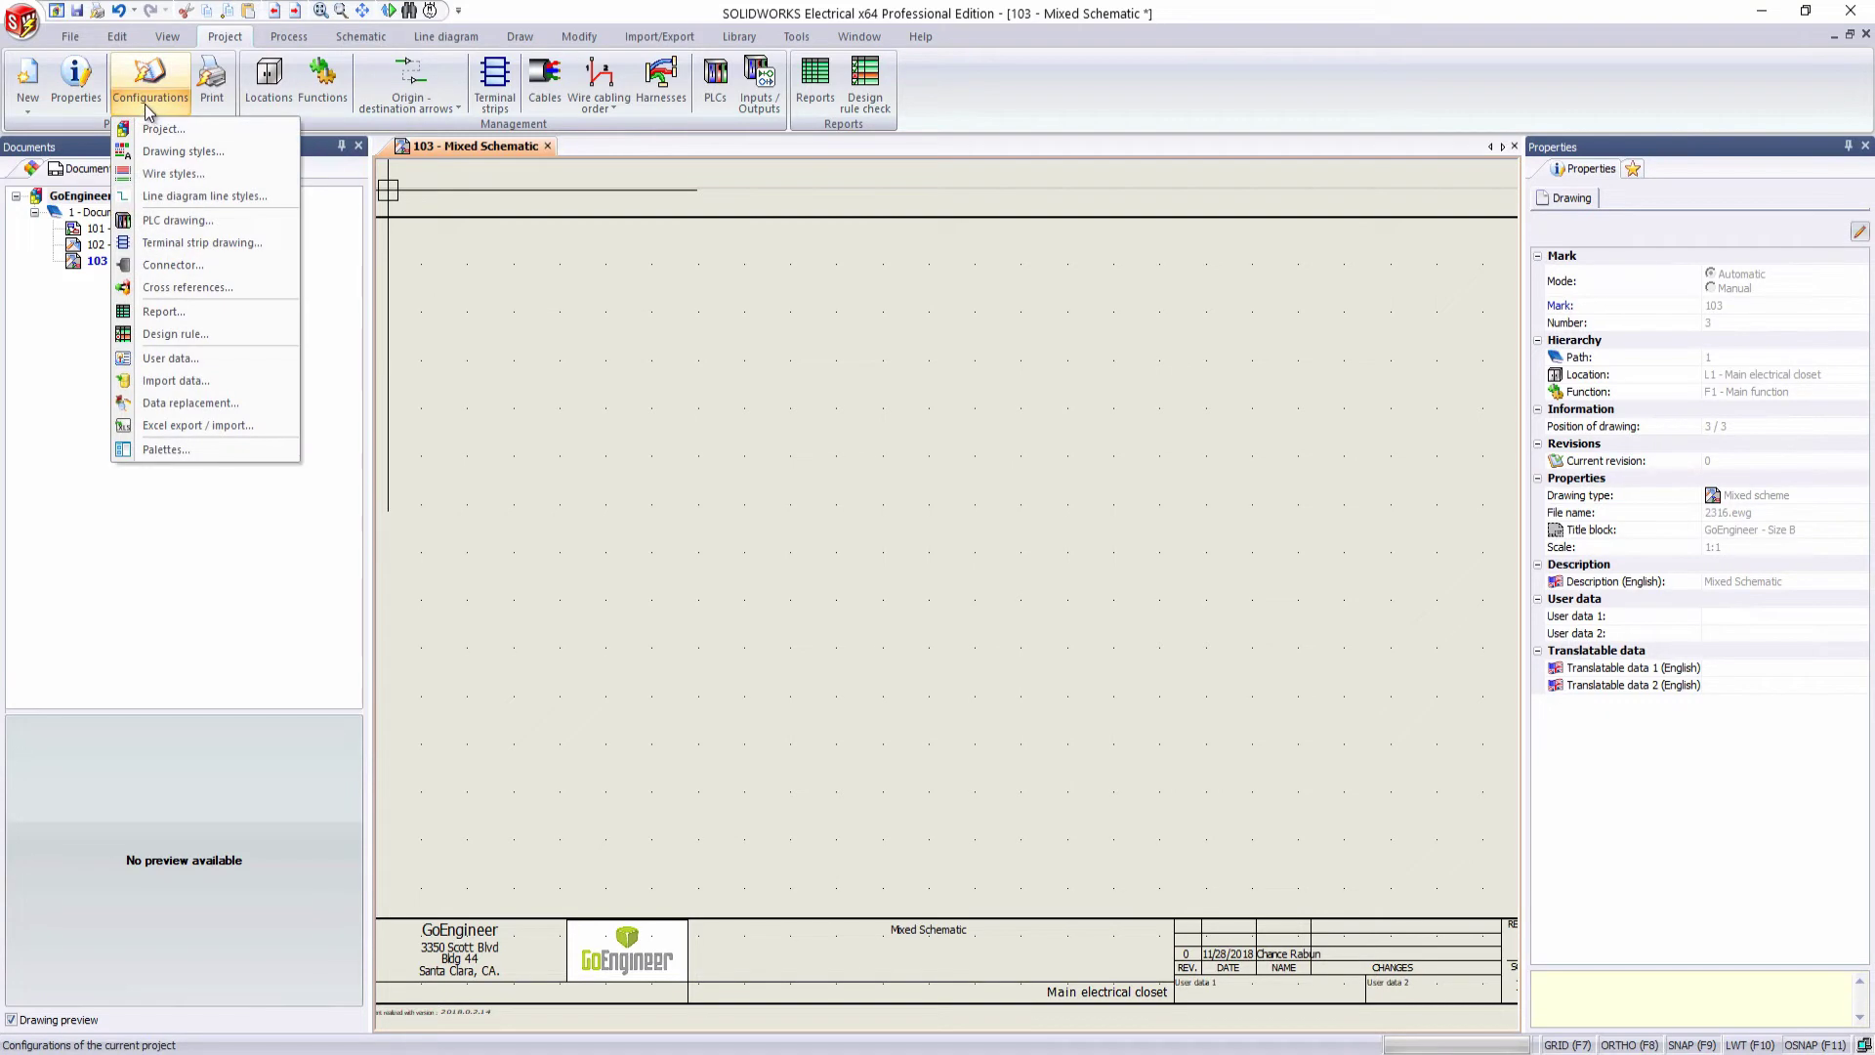
pyautogui.click(168, 269)
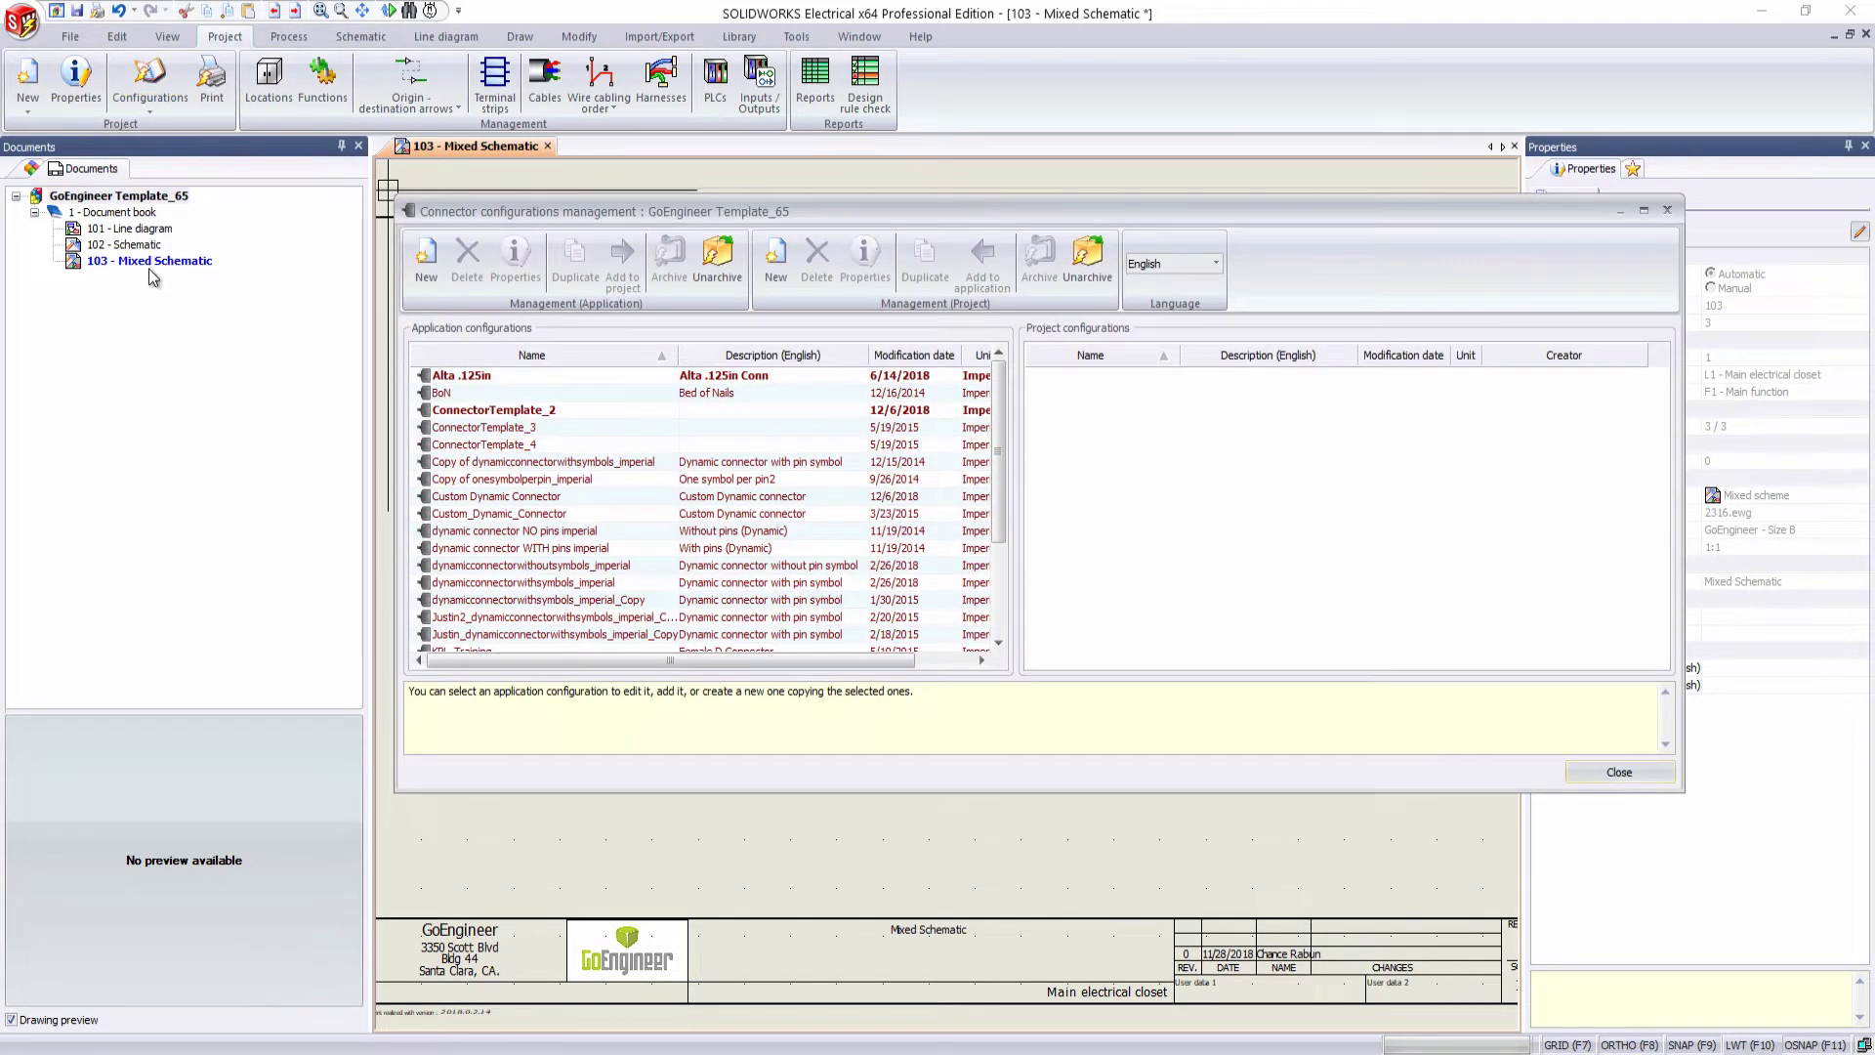
pyautogui.click(518, 498)
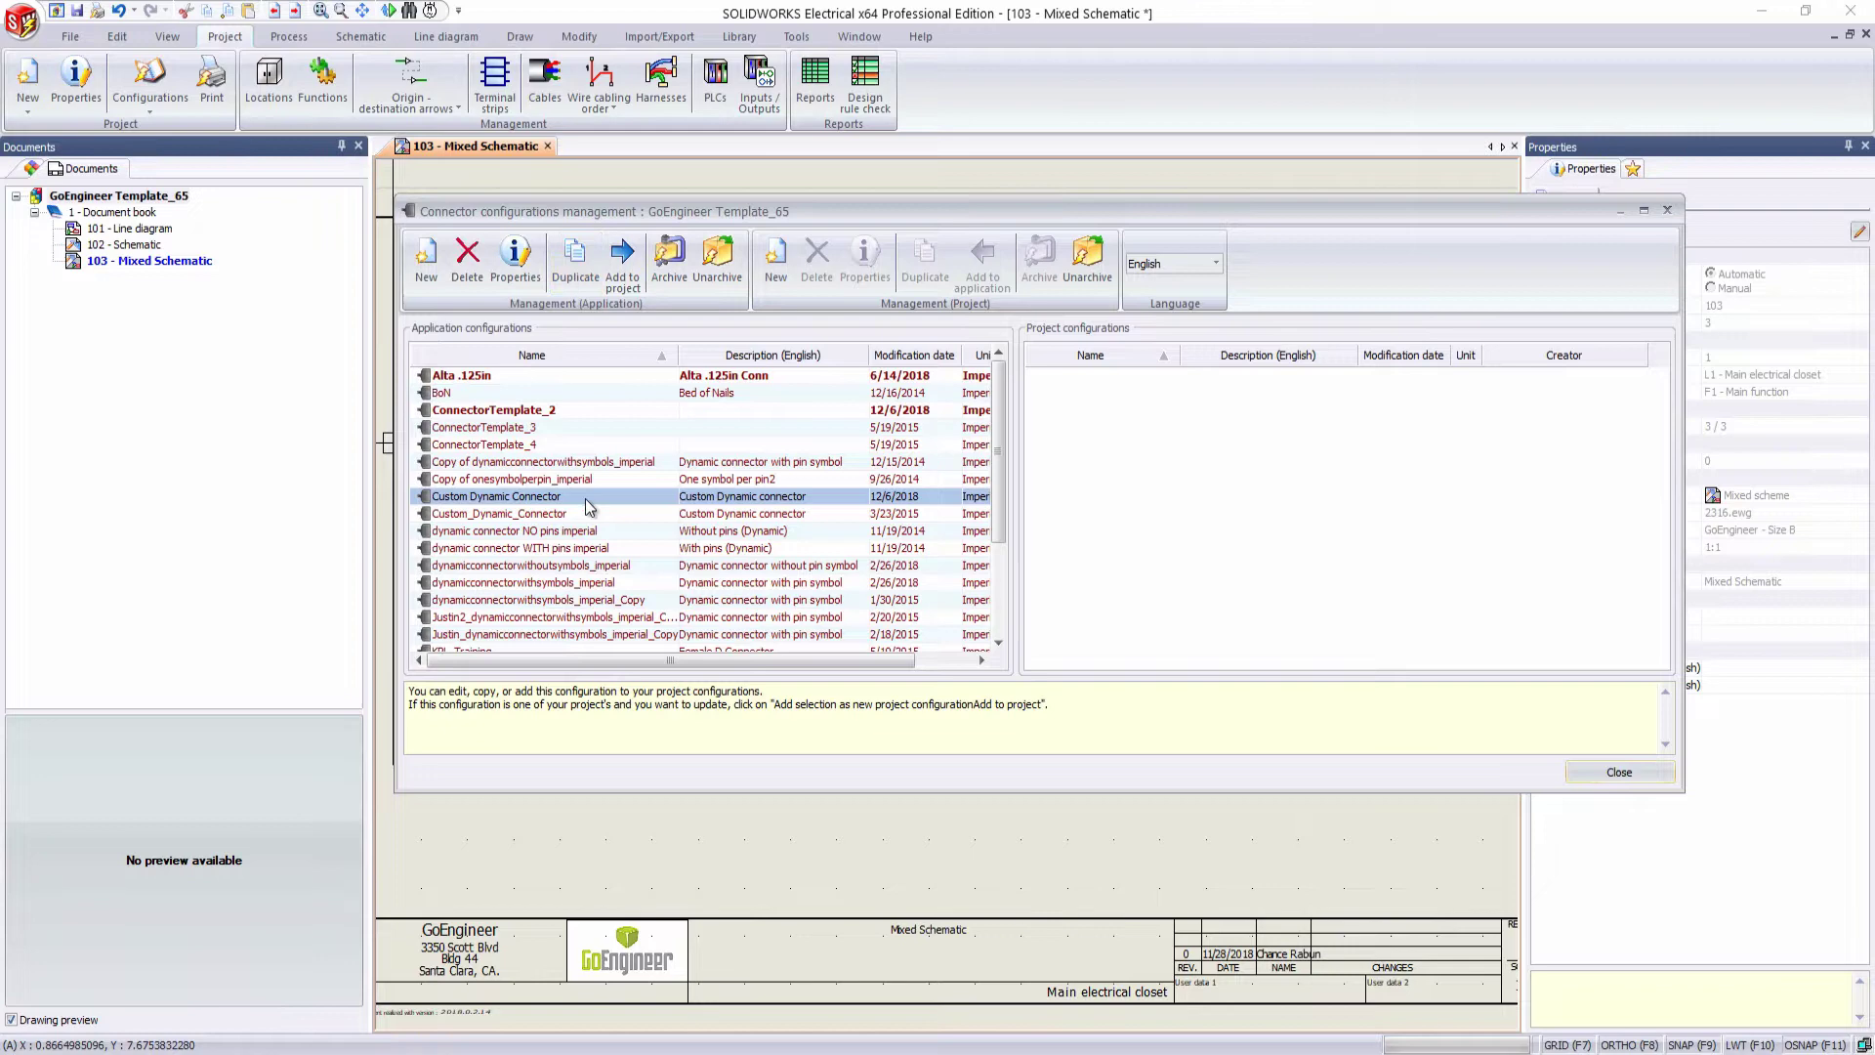
pyautogui.click(575, 283)
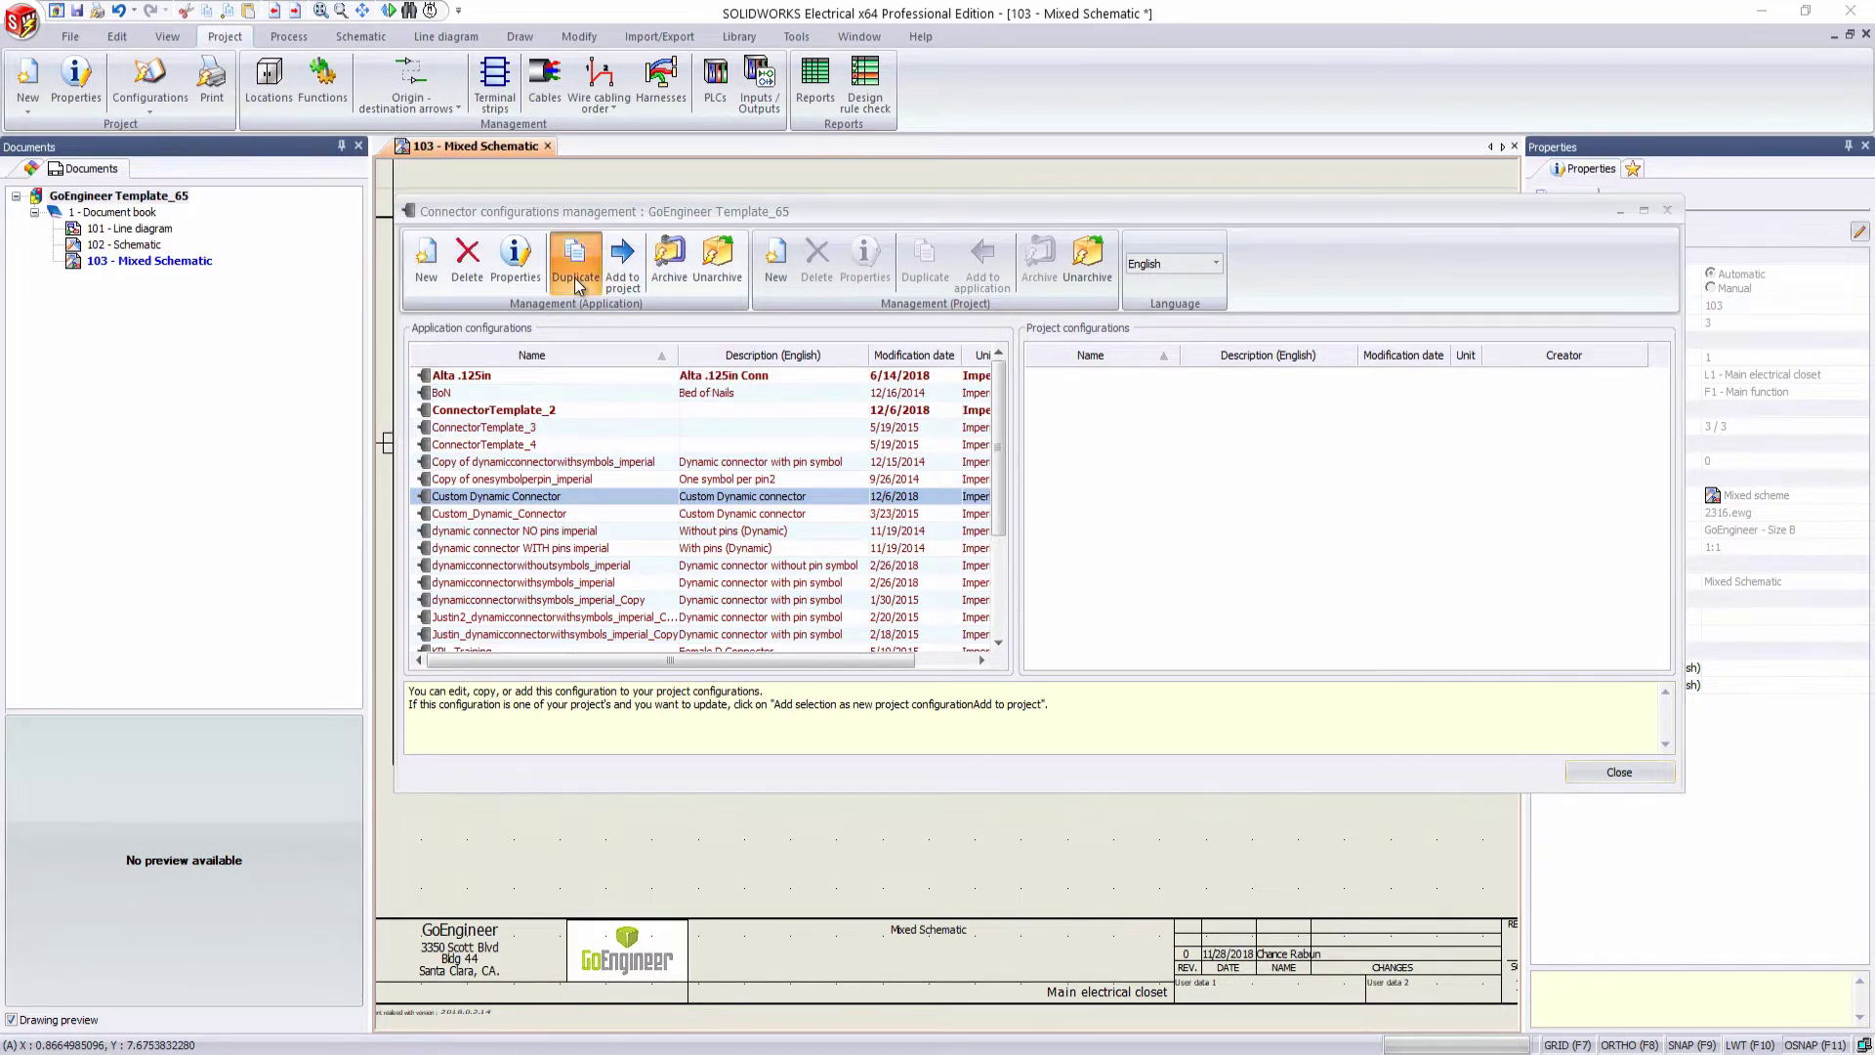
# - Edit the copy, name it 'GoEngineer Connector' and paste that name into Description (English)
pyautogui.click(1061, 548)
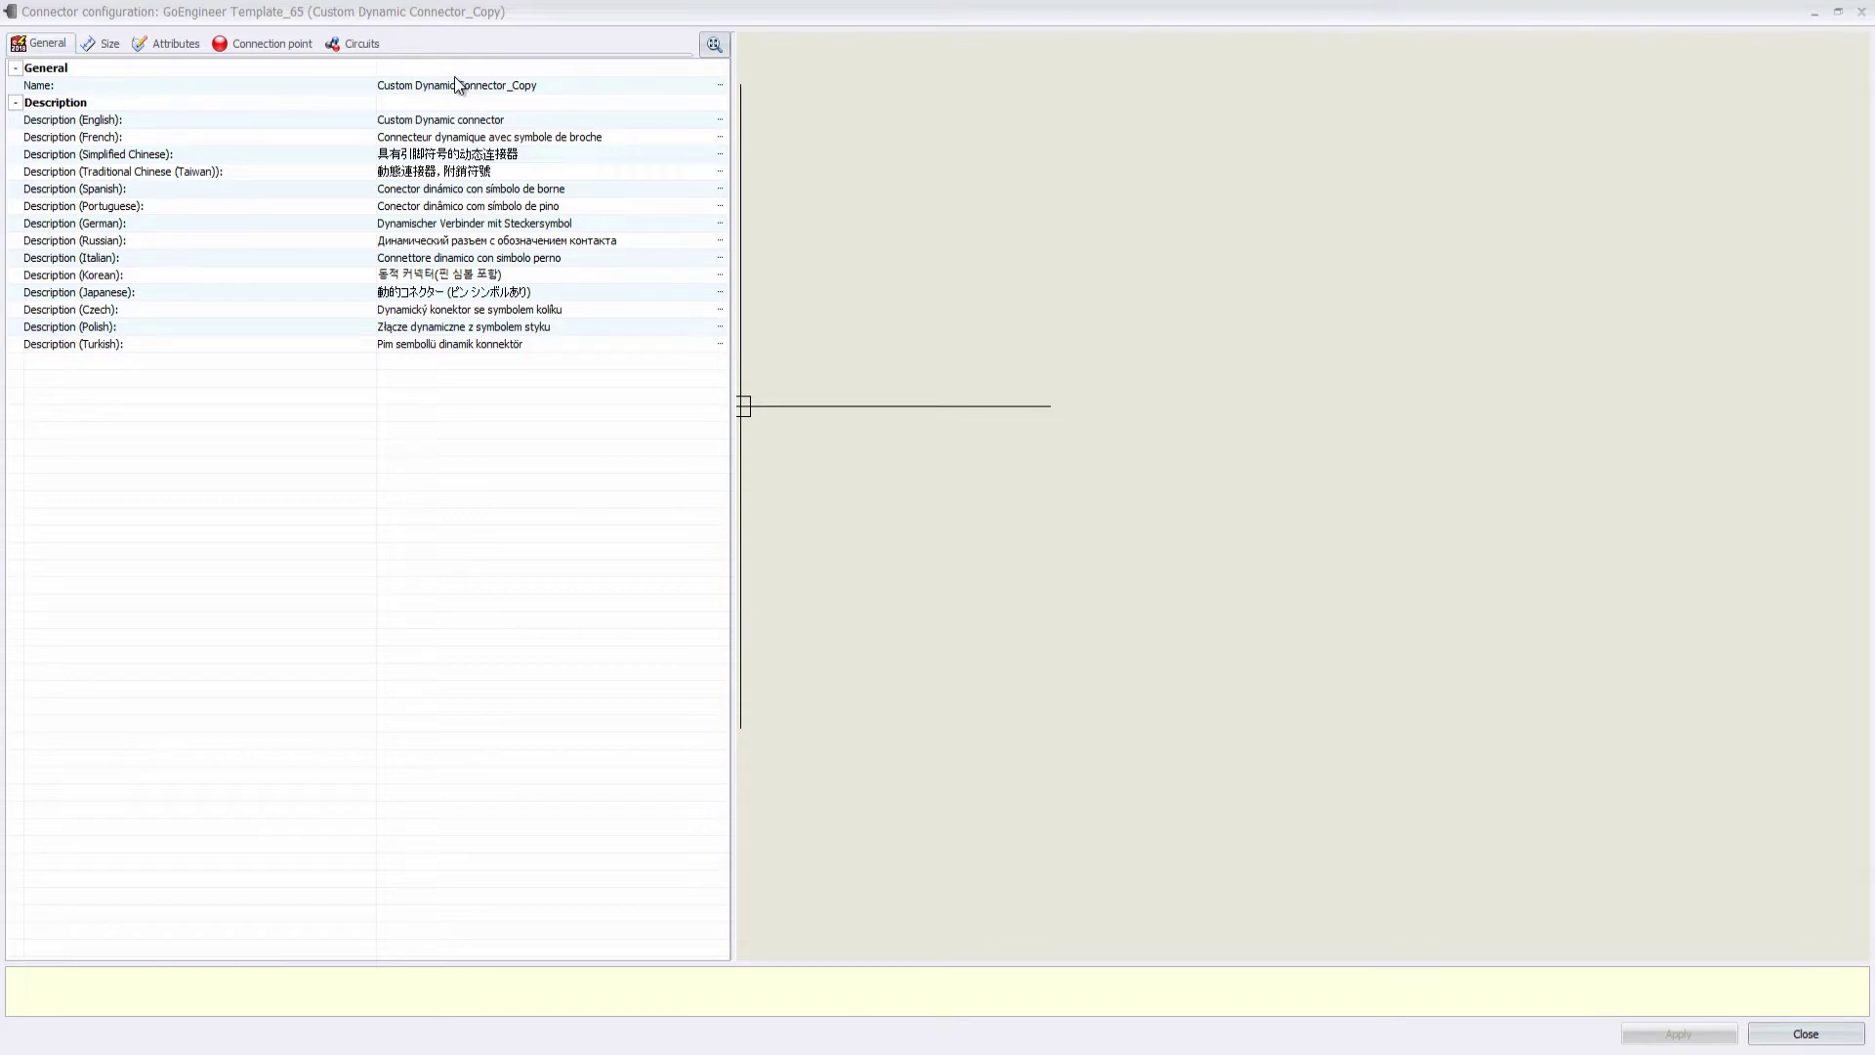
pyautogui.click(564, 85)
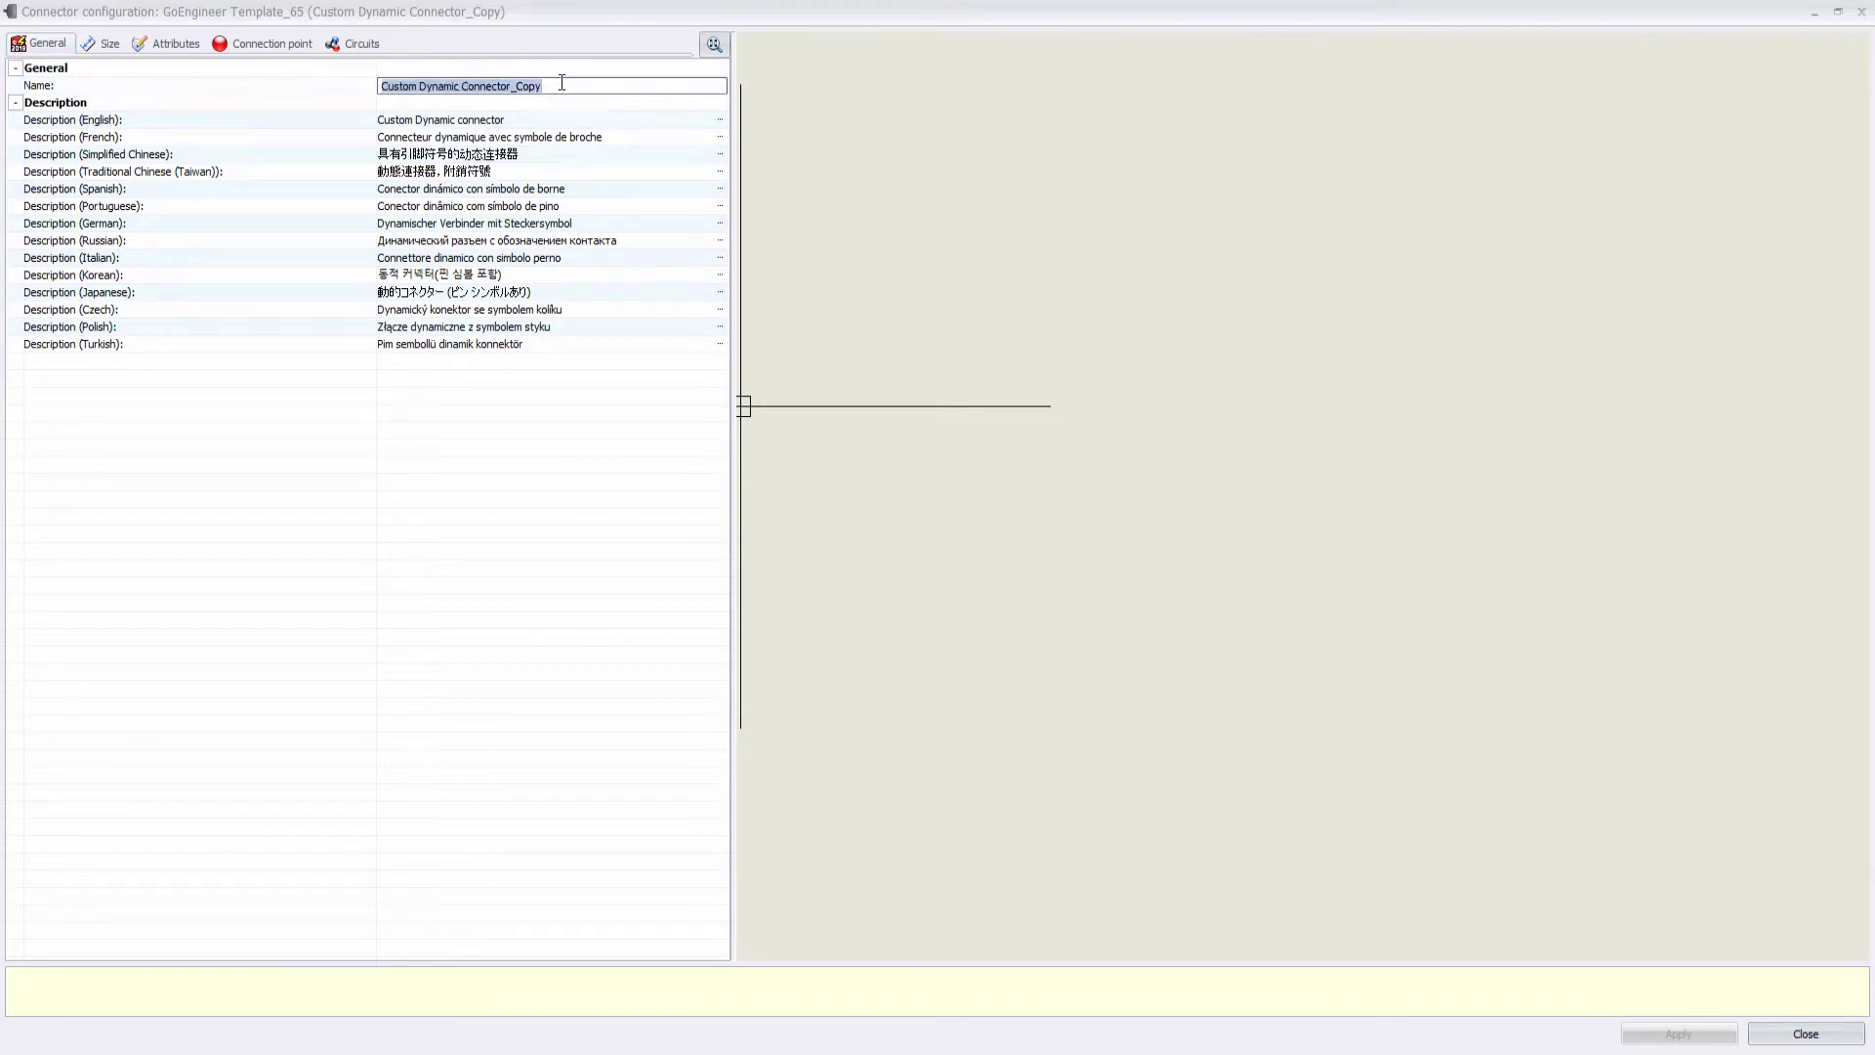
pyautogui.write('GoEngineer Connector')
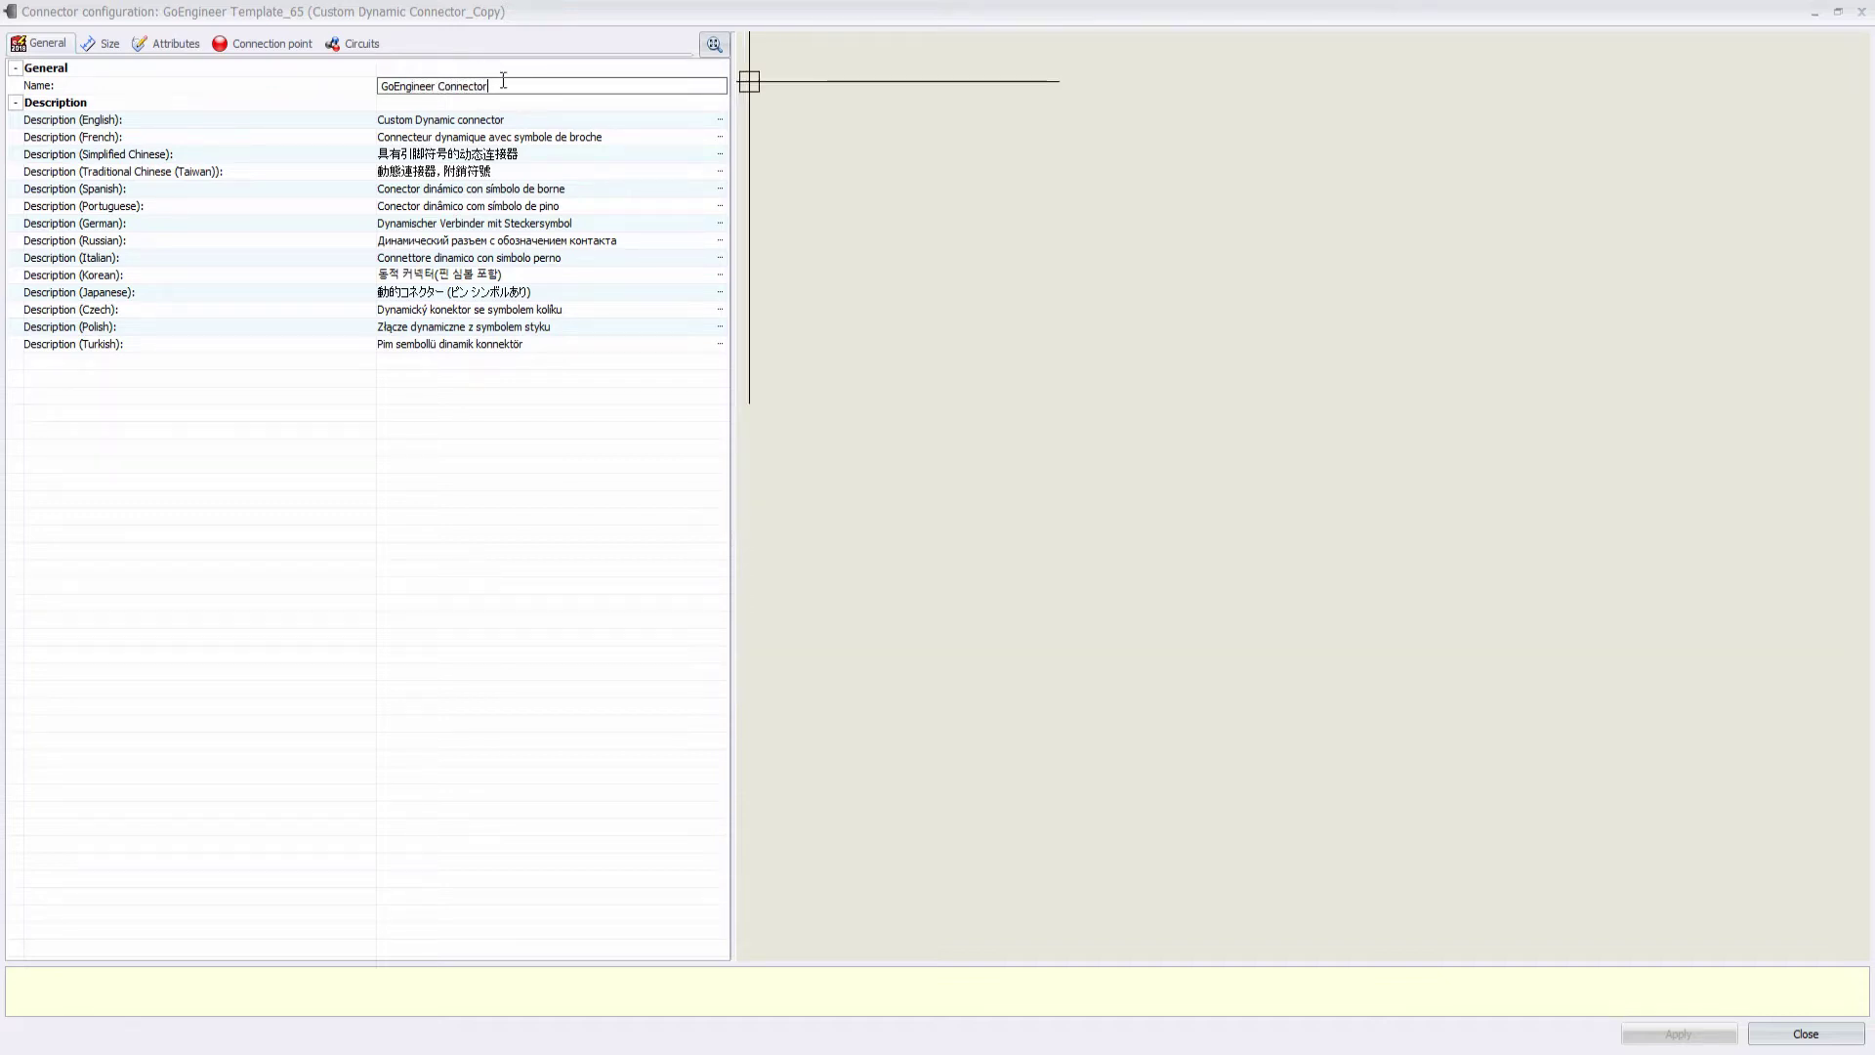
pyautogui.moveTo(502, 86); pyautogui.dragTo(371, 85)
pyautogui.hotkey('ctrl', 'c')
pyautogui.click(542, 119)
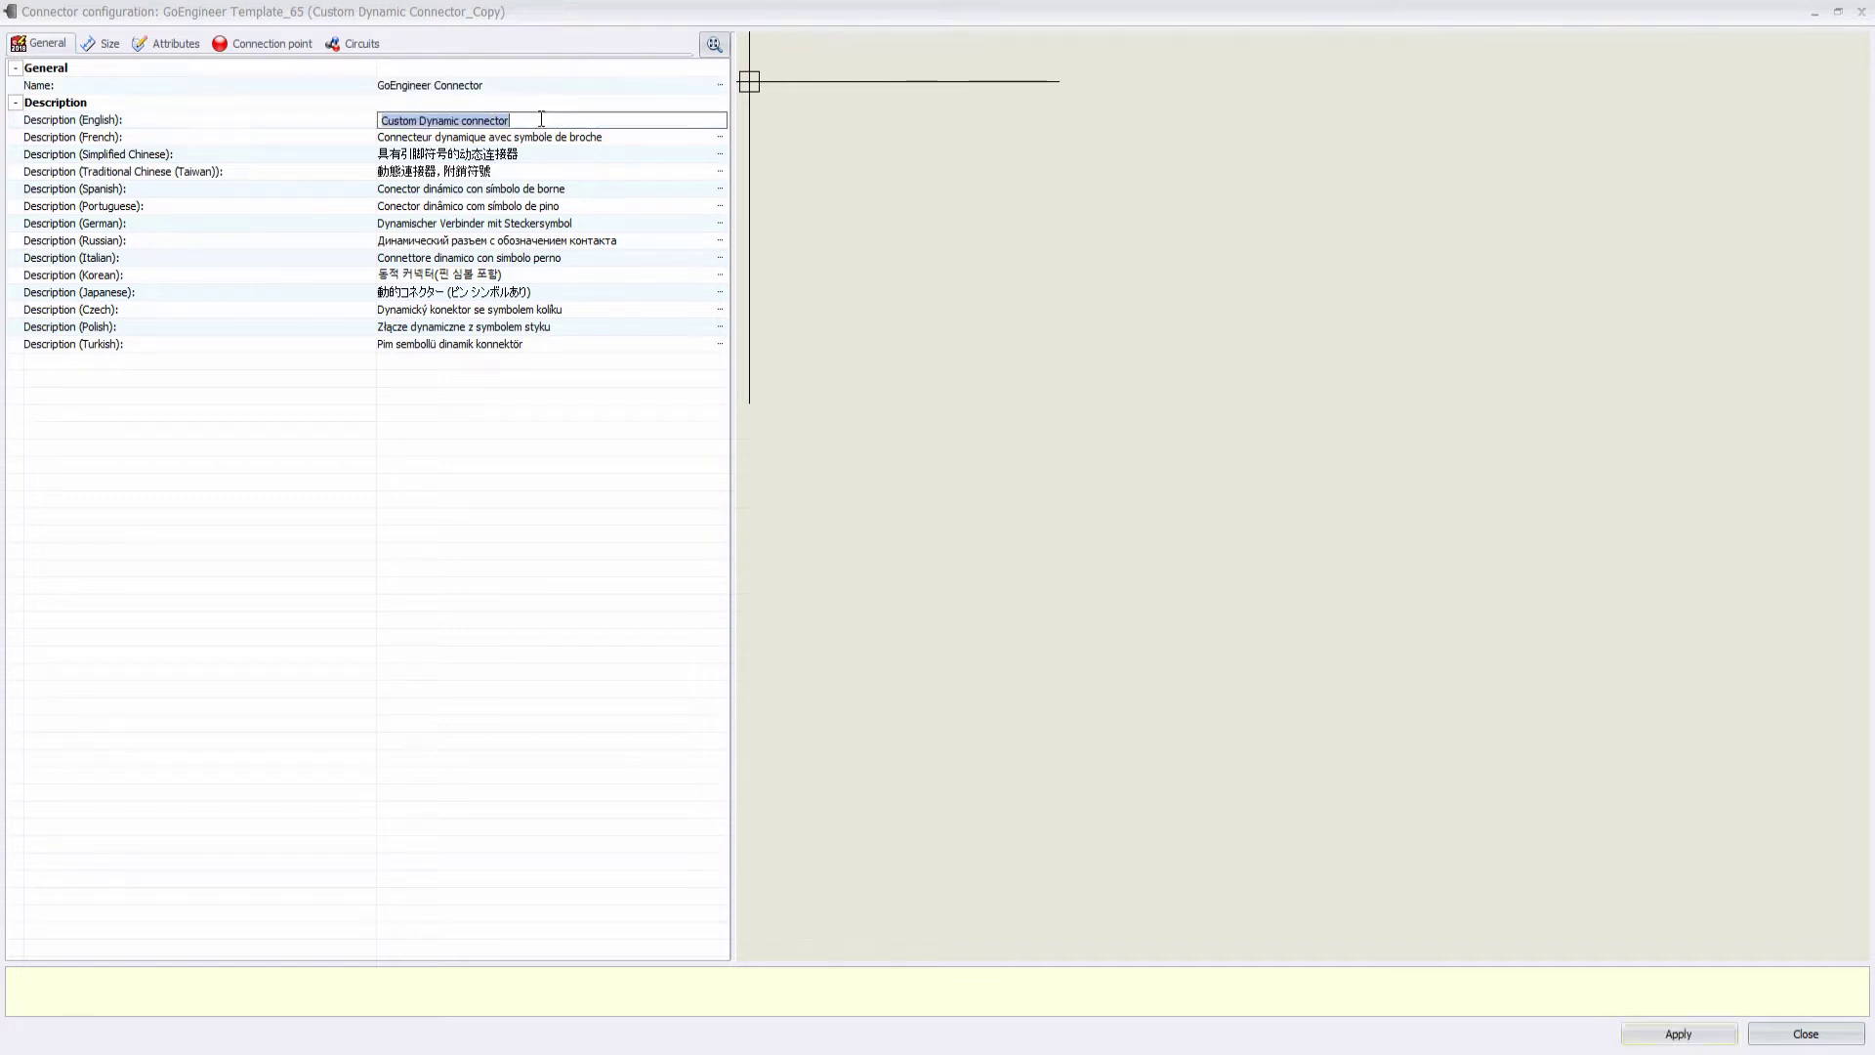
pyautogui.hotkey('ctrl', 'v')
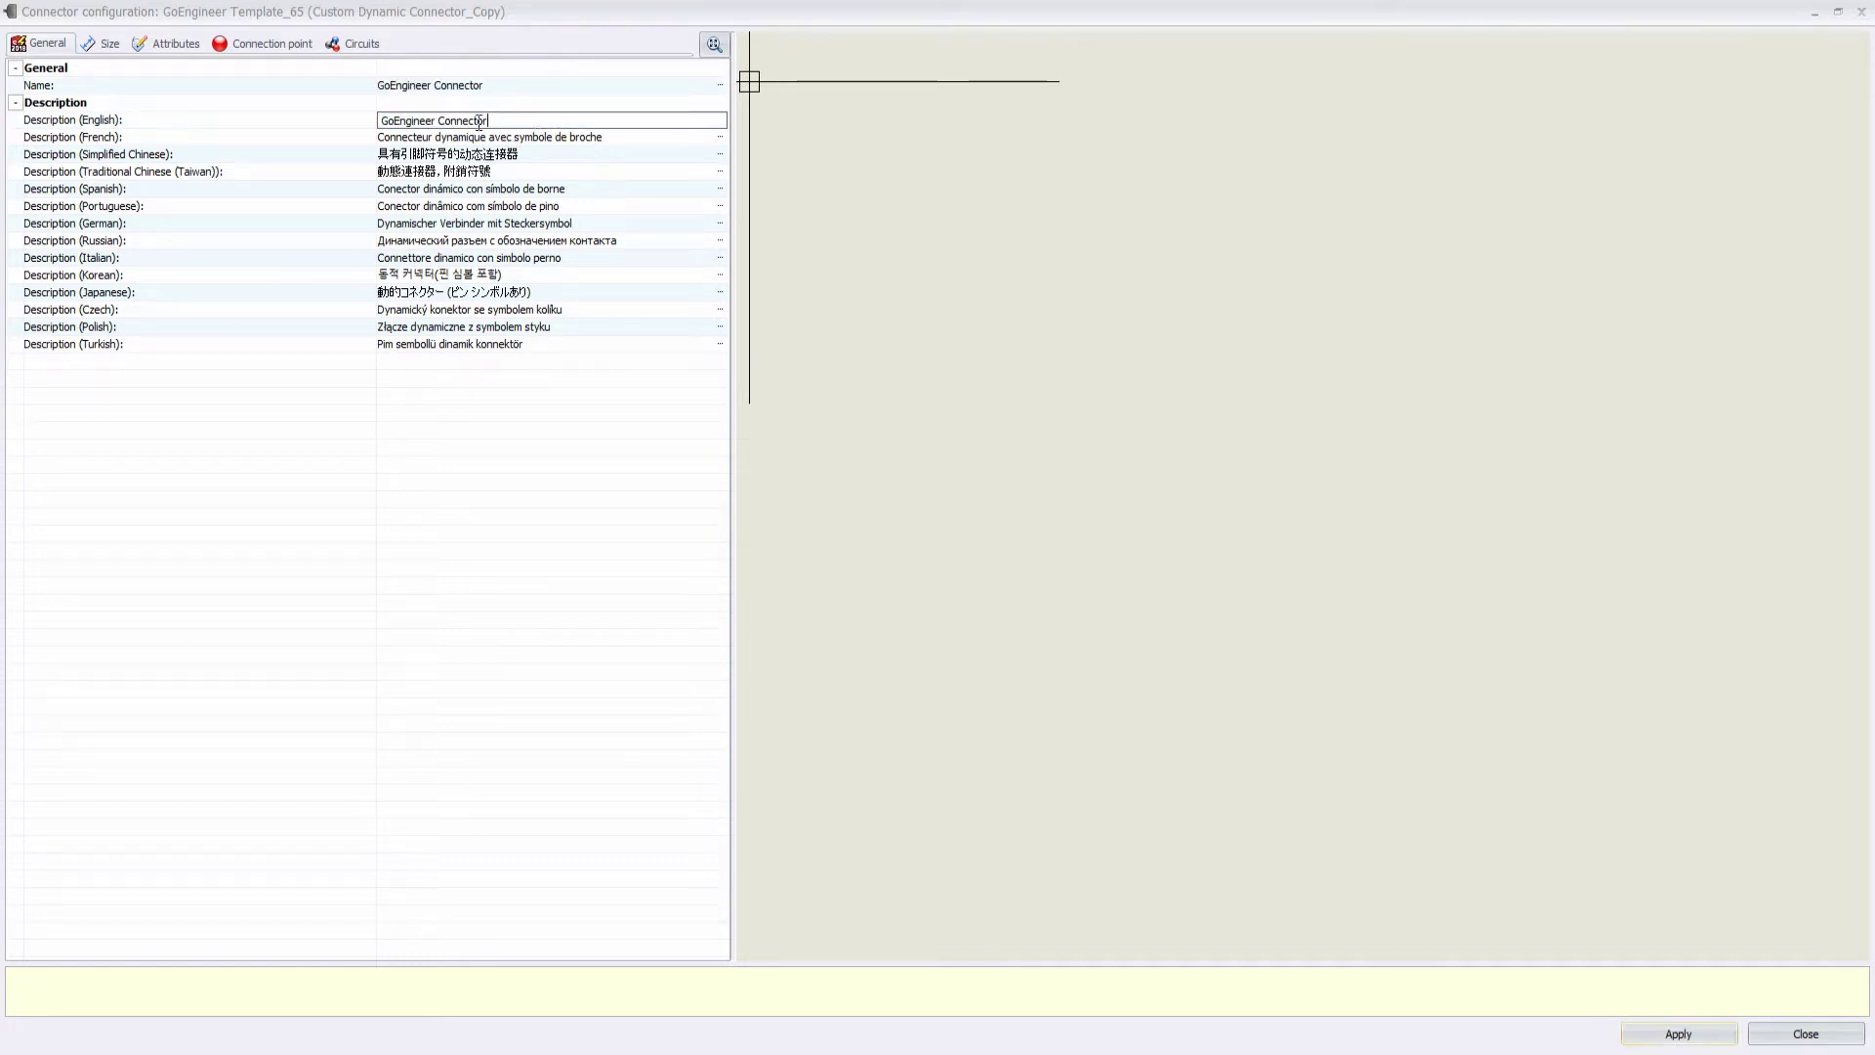
# - On the Size tab, set Width to 0.4 and Space between two pins to 0.3
pyautogui.click(100, 45)
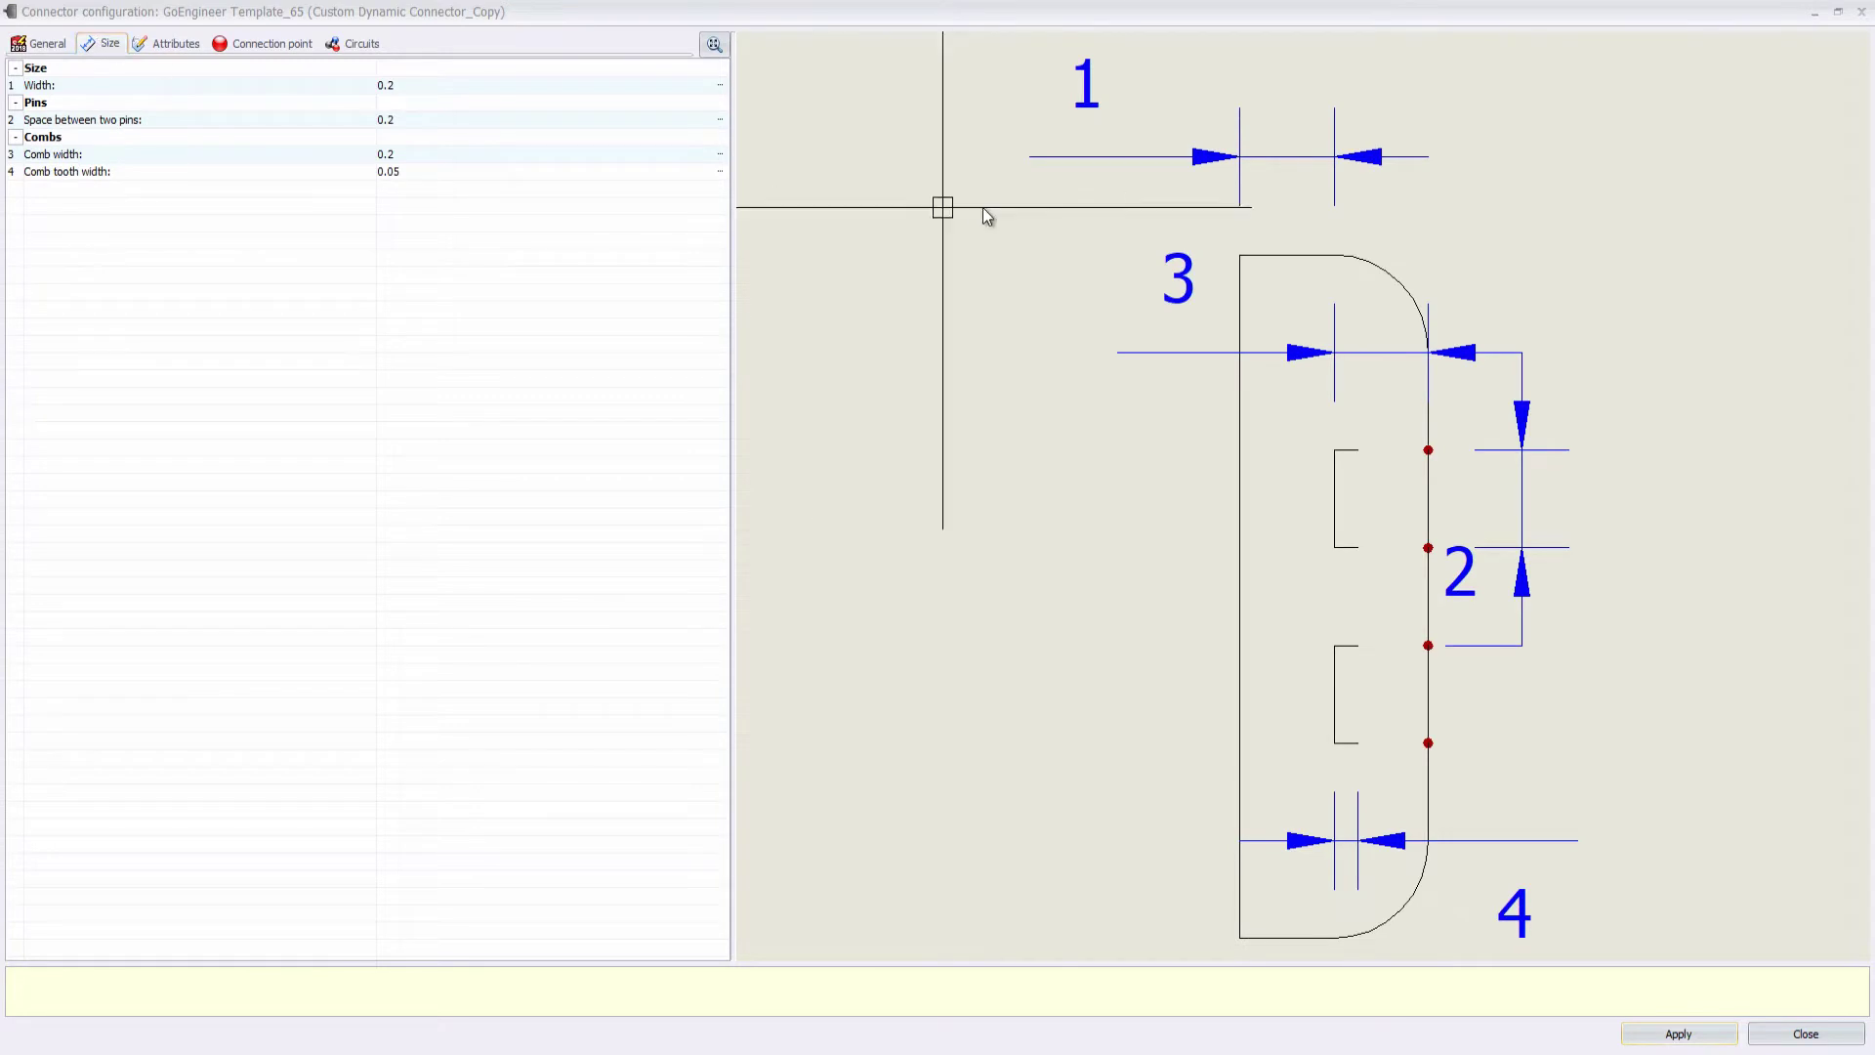
pyautogui.click(408, 85)
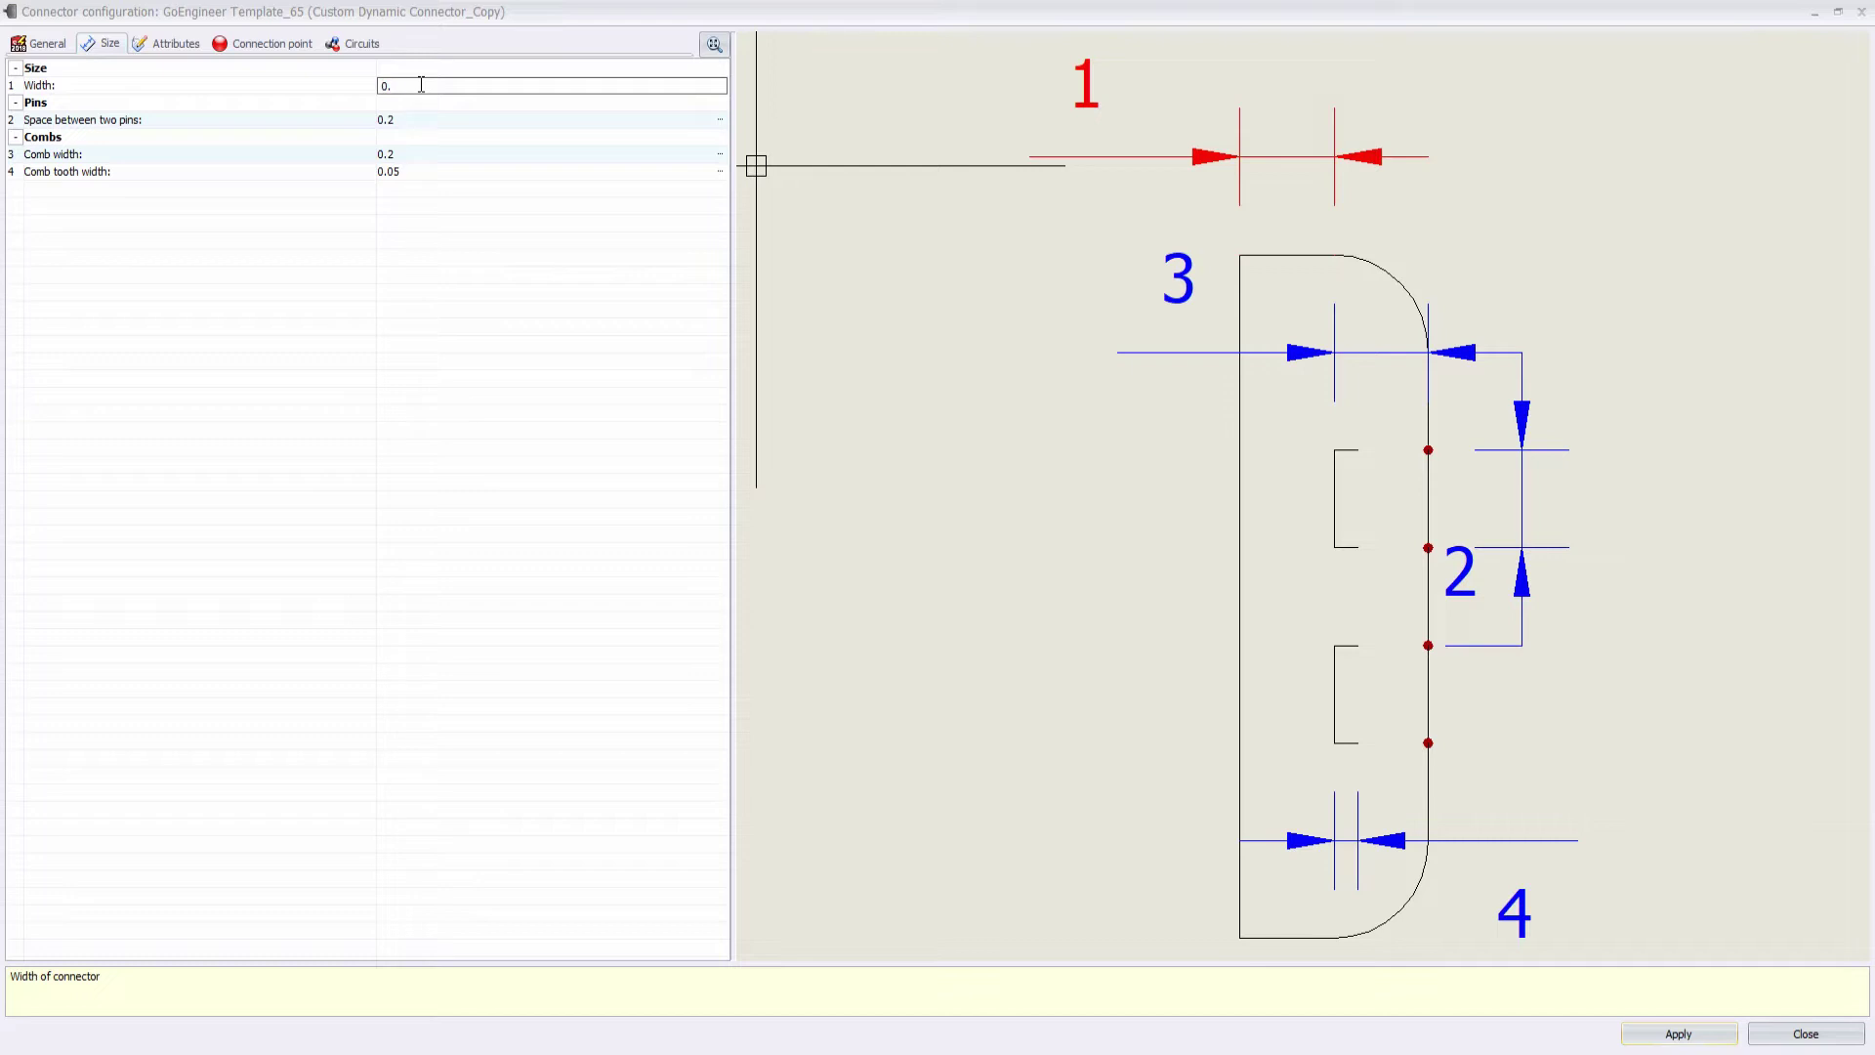
pyautogui.write('0.4')
pyautogui.press('Return')
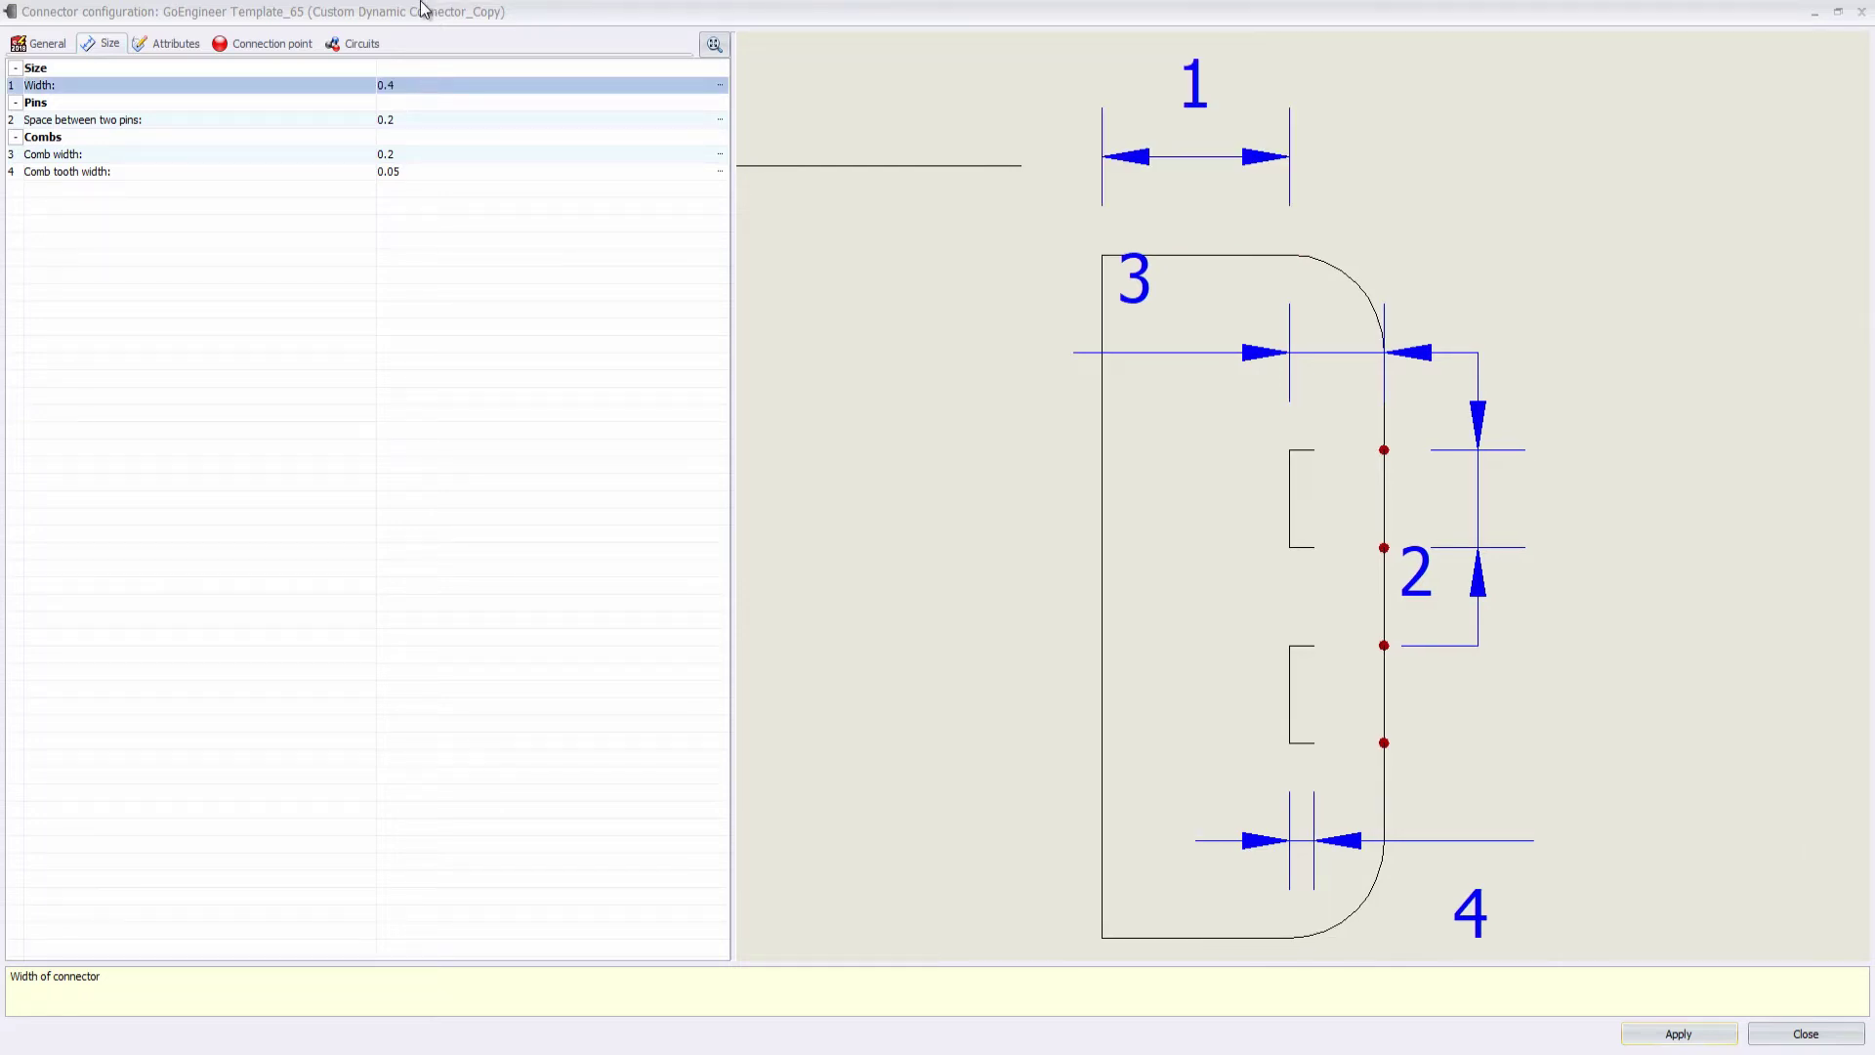
pyautogui.click(446, 120)
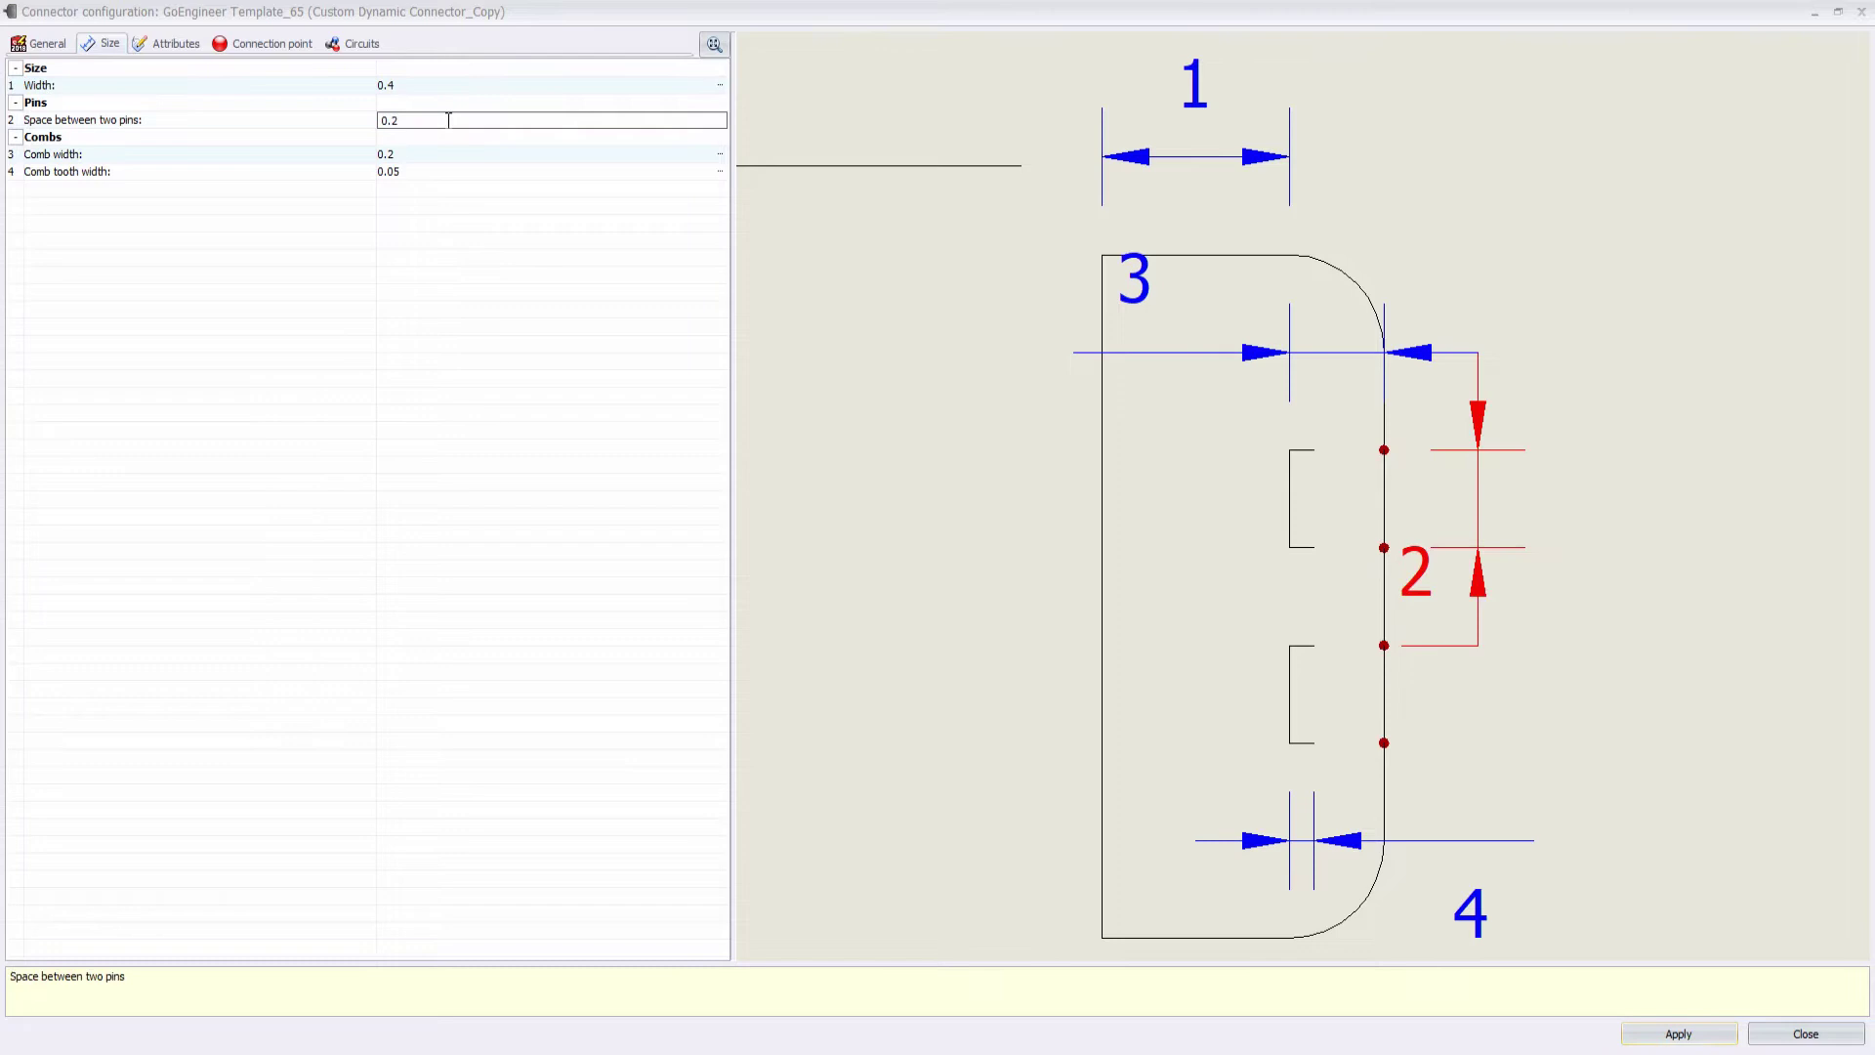
pyautogui.write('0.3')
pyautogui.press('Return')
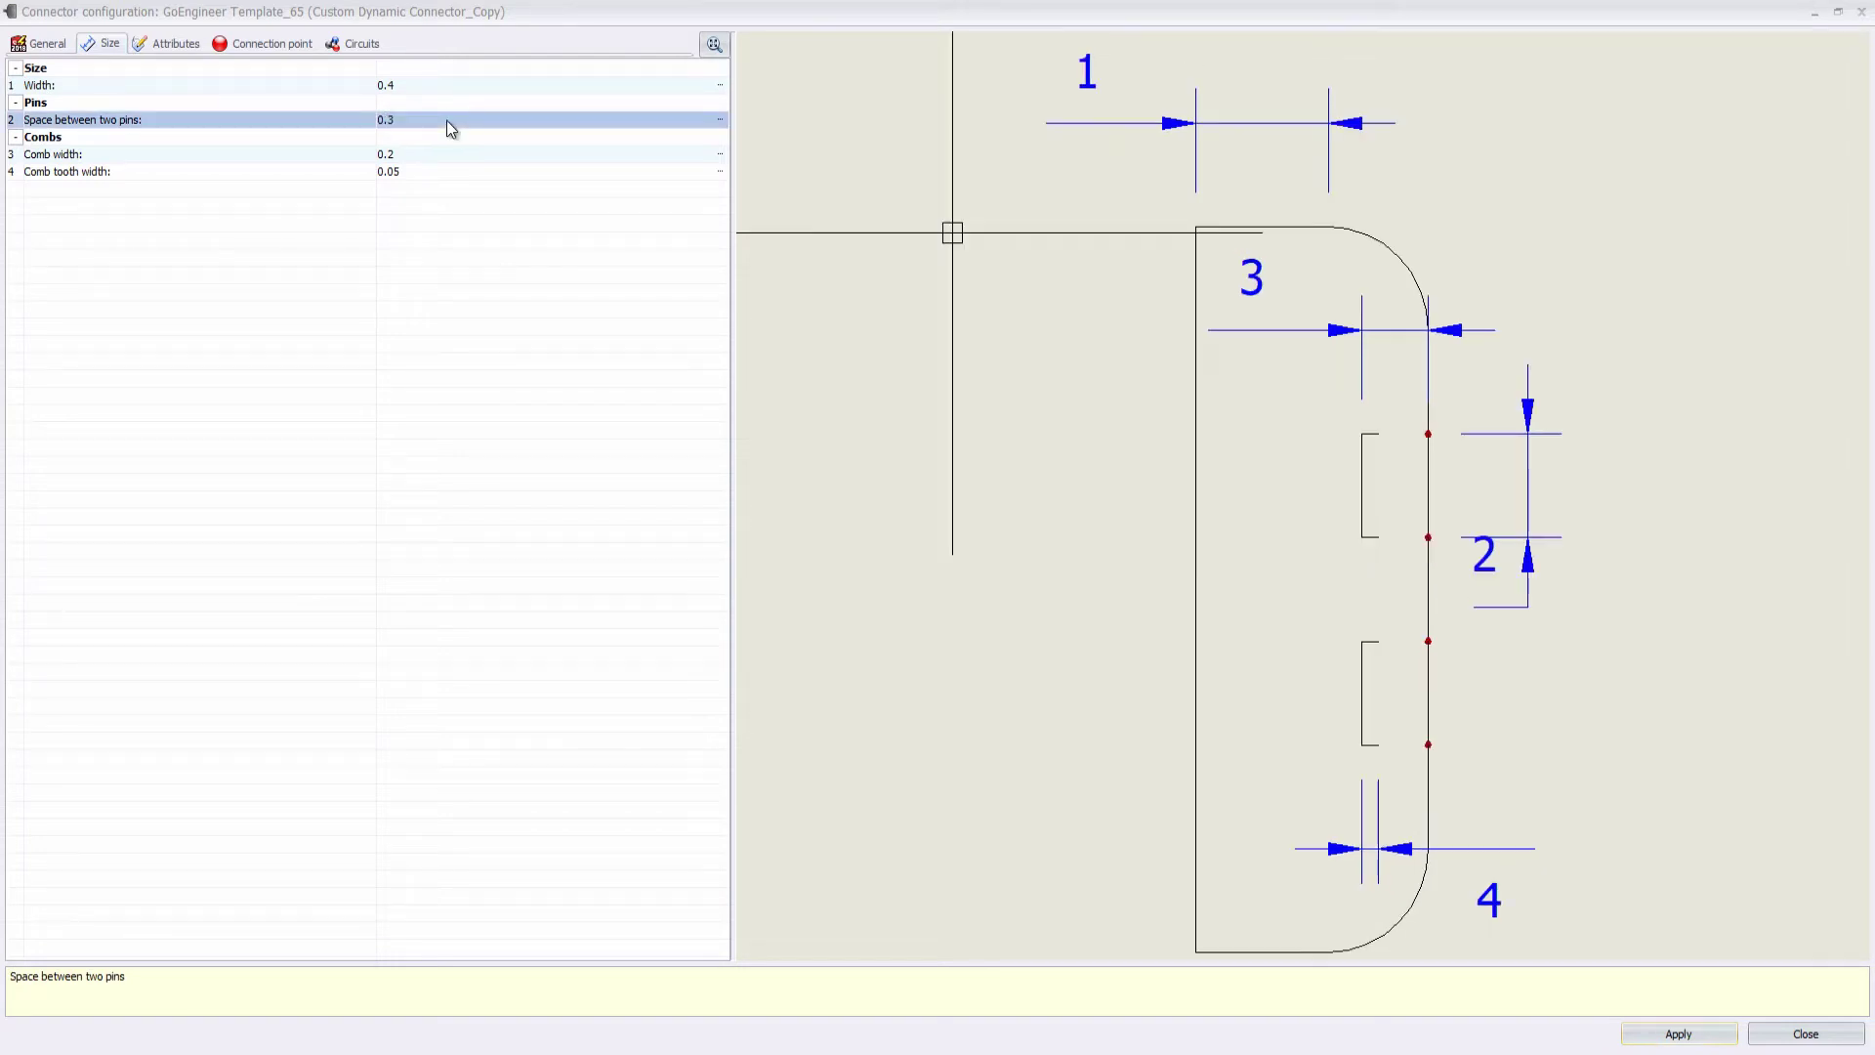
# - Review the Attributes and Connection point layouts, trying the pin connection point placement
pyautogui.click(168, 44)
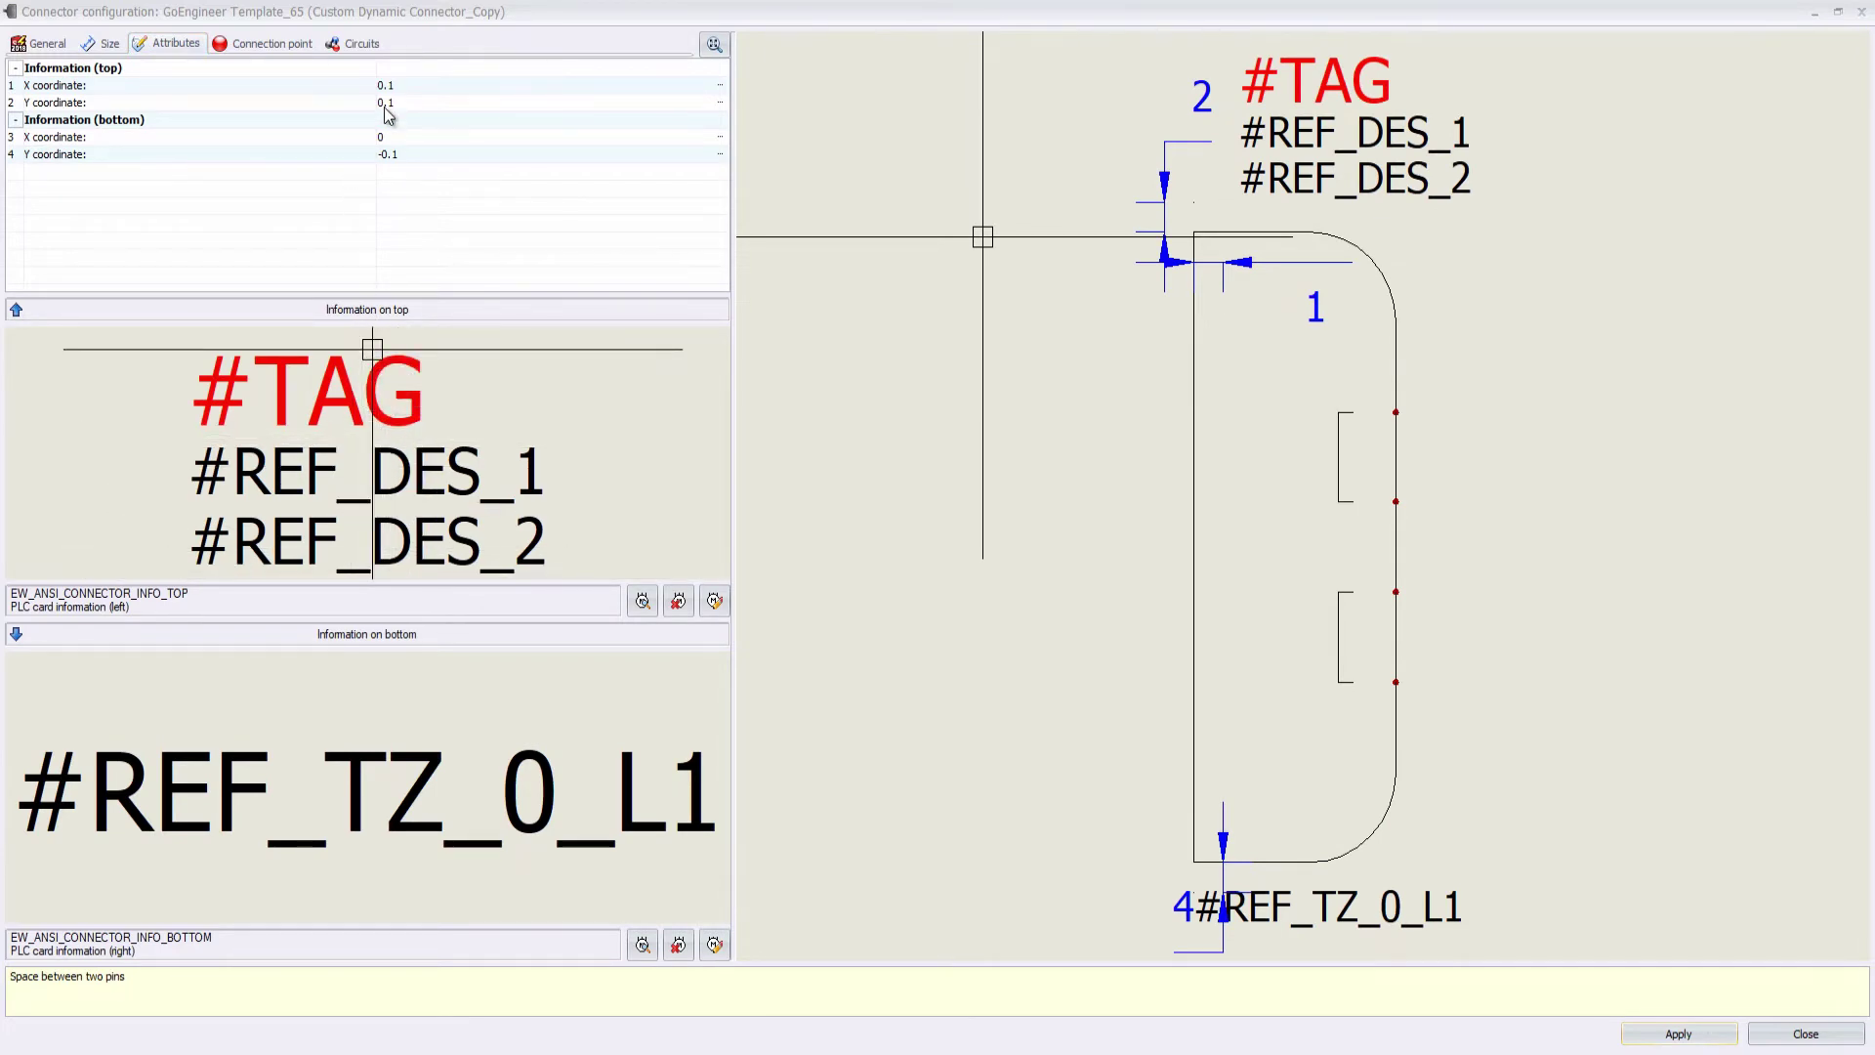
pyautogui.click(272, 43)
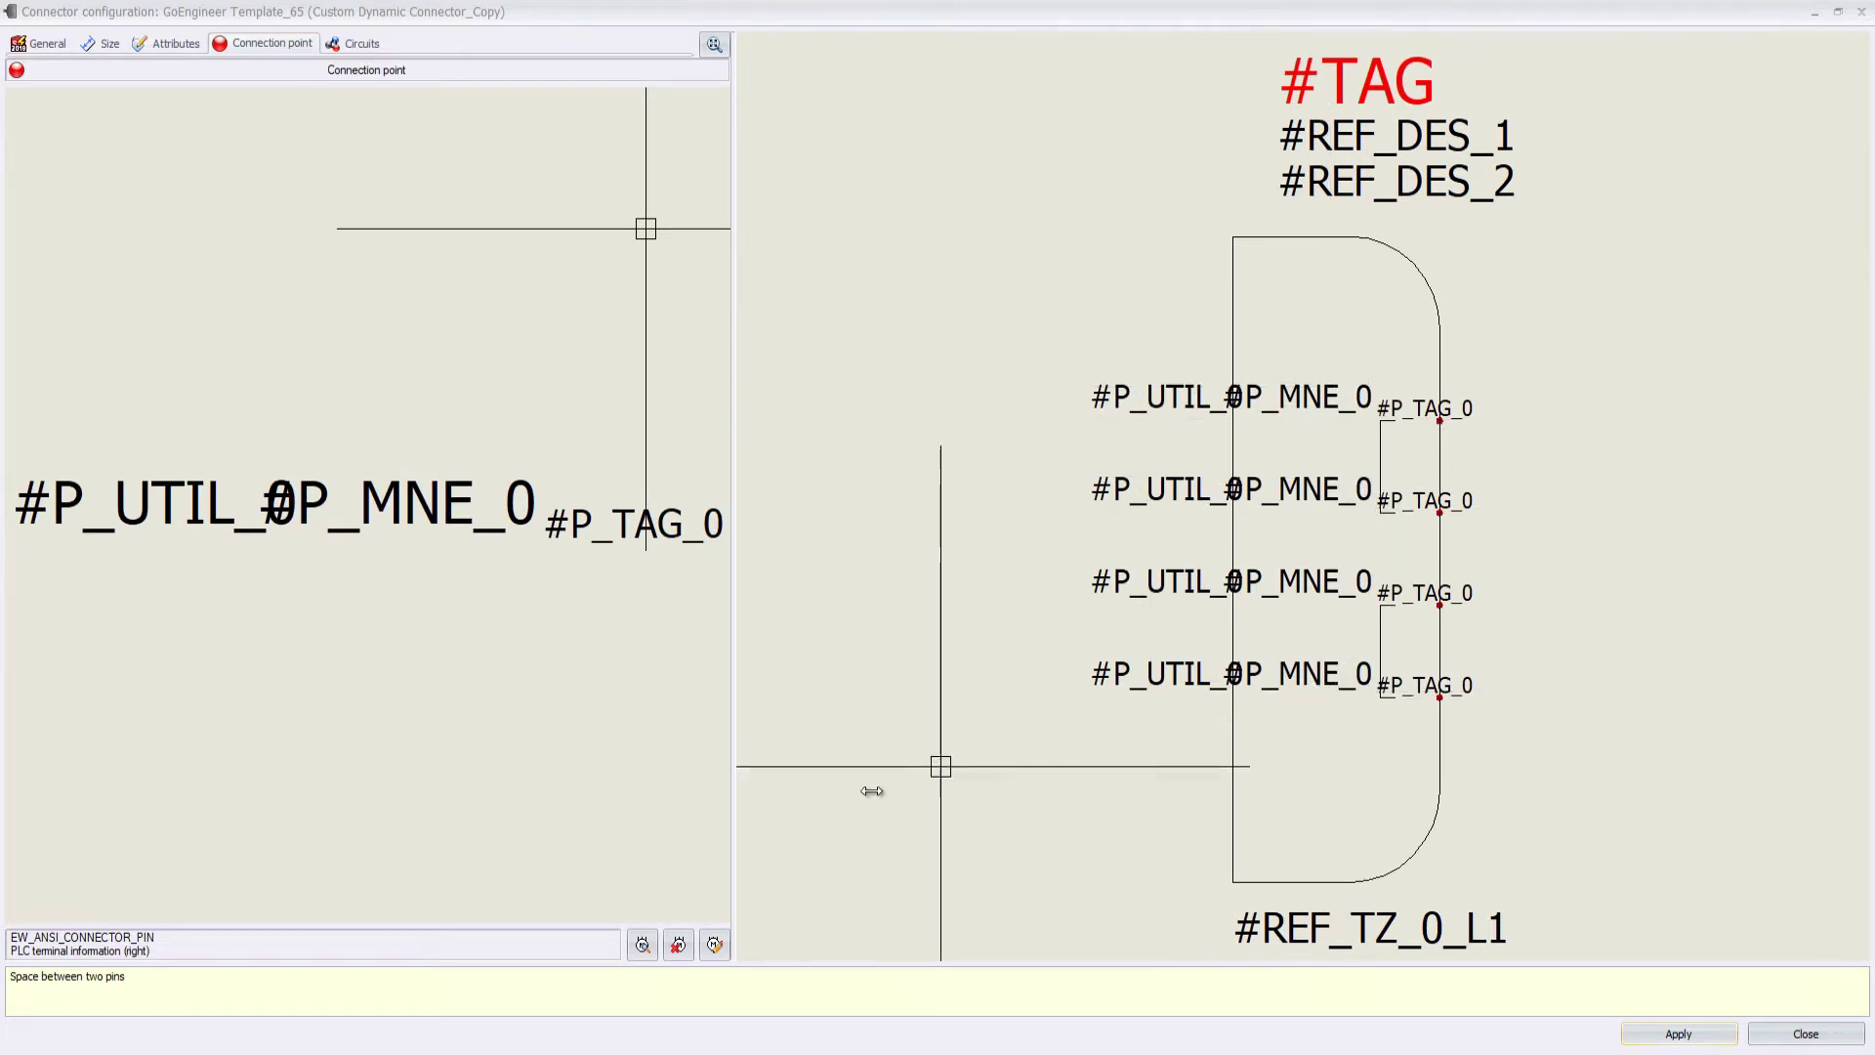
pyautogui.click(714, 944)
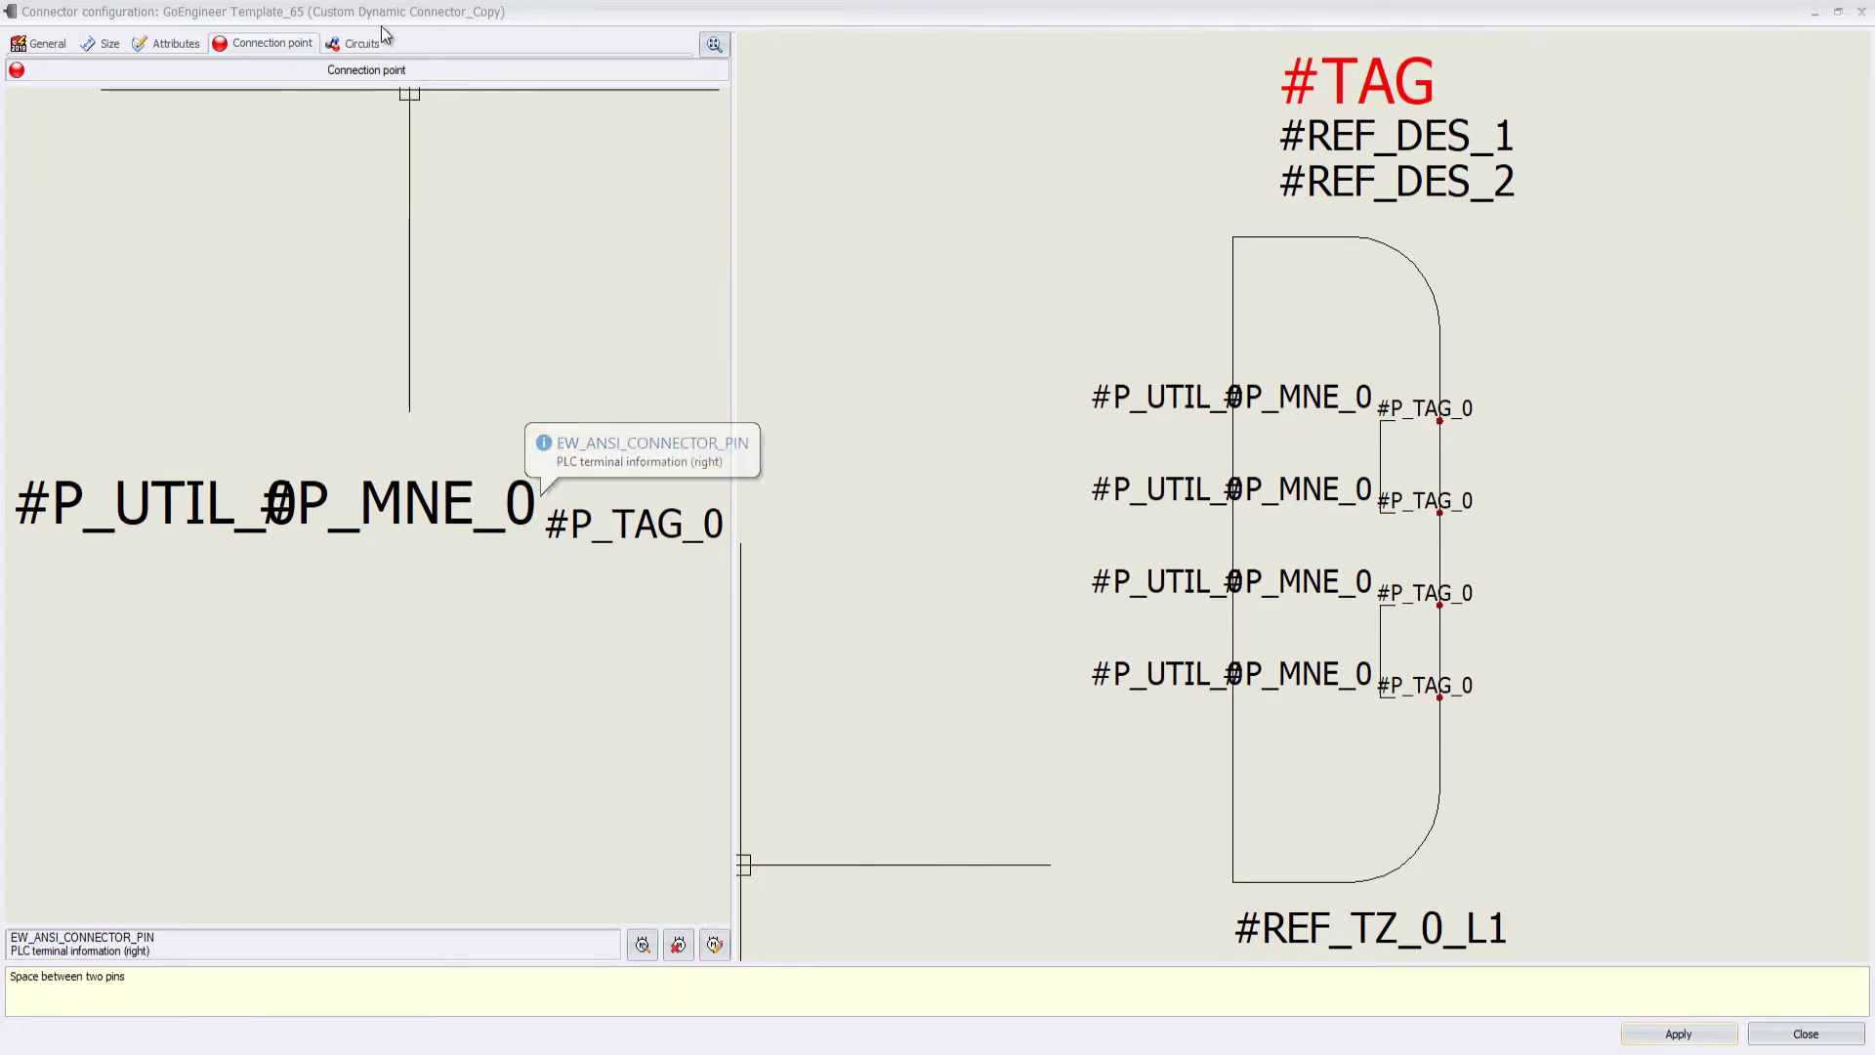
# - Preview the Aux. male pin symbol TR-PIN_M_02, then select the symbol-less Black box circuit type
pyautogui.click(351, 45)
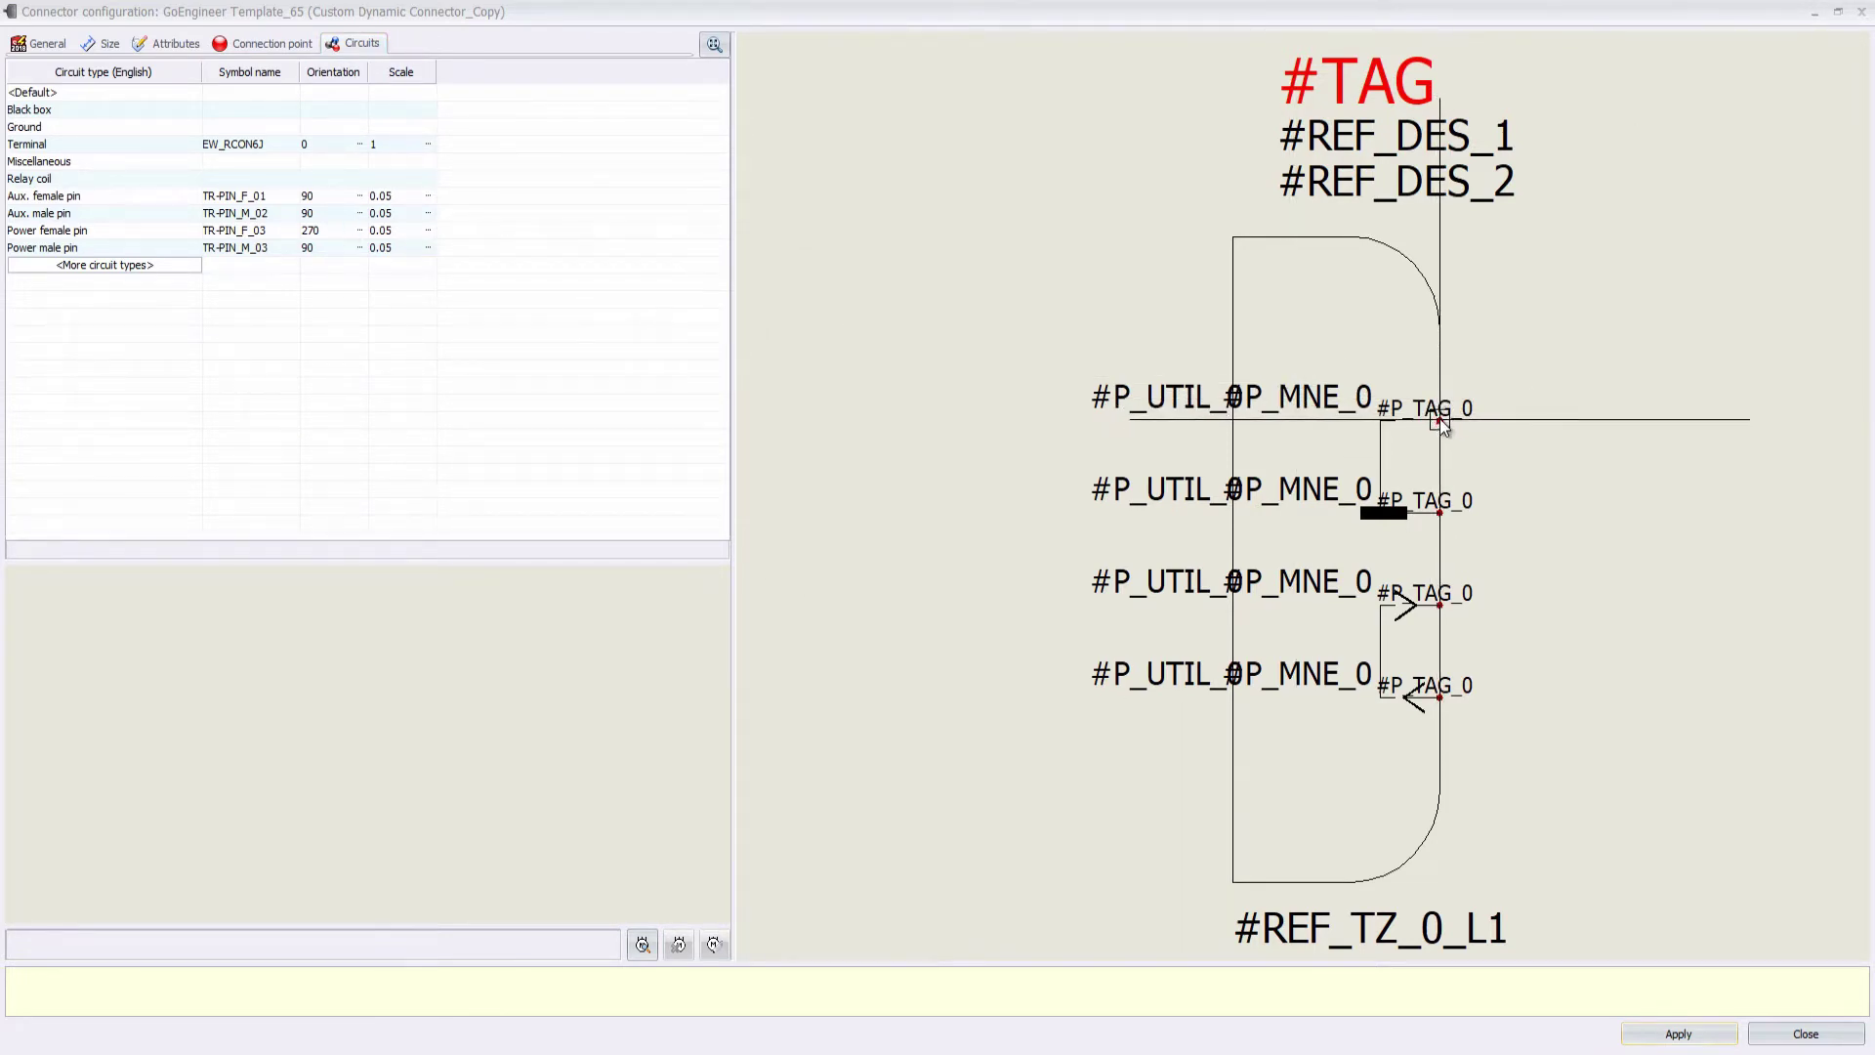
pyautogui.click(149, 210)
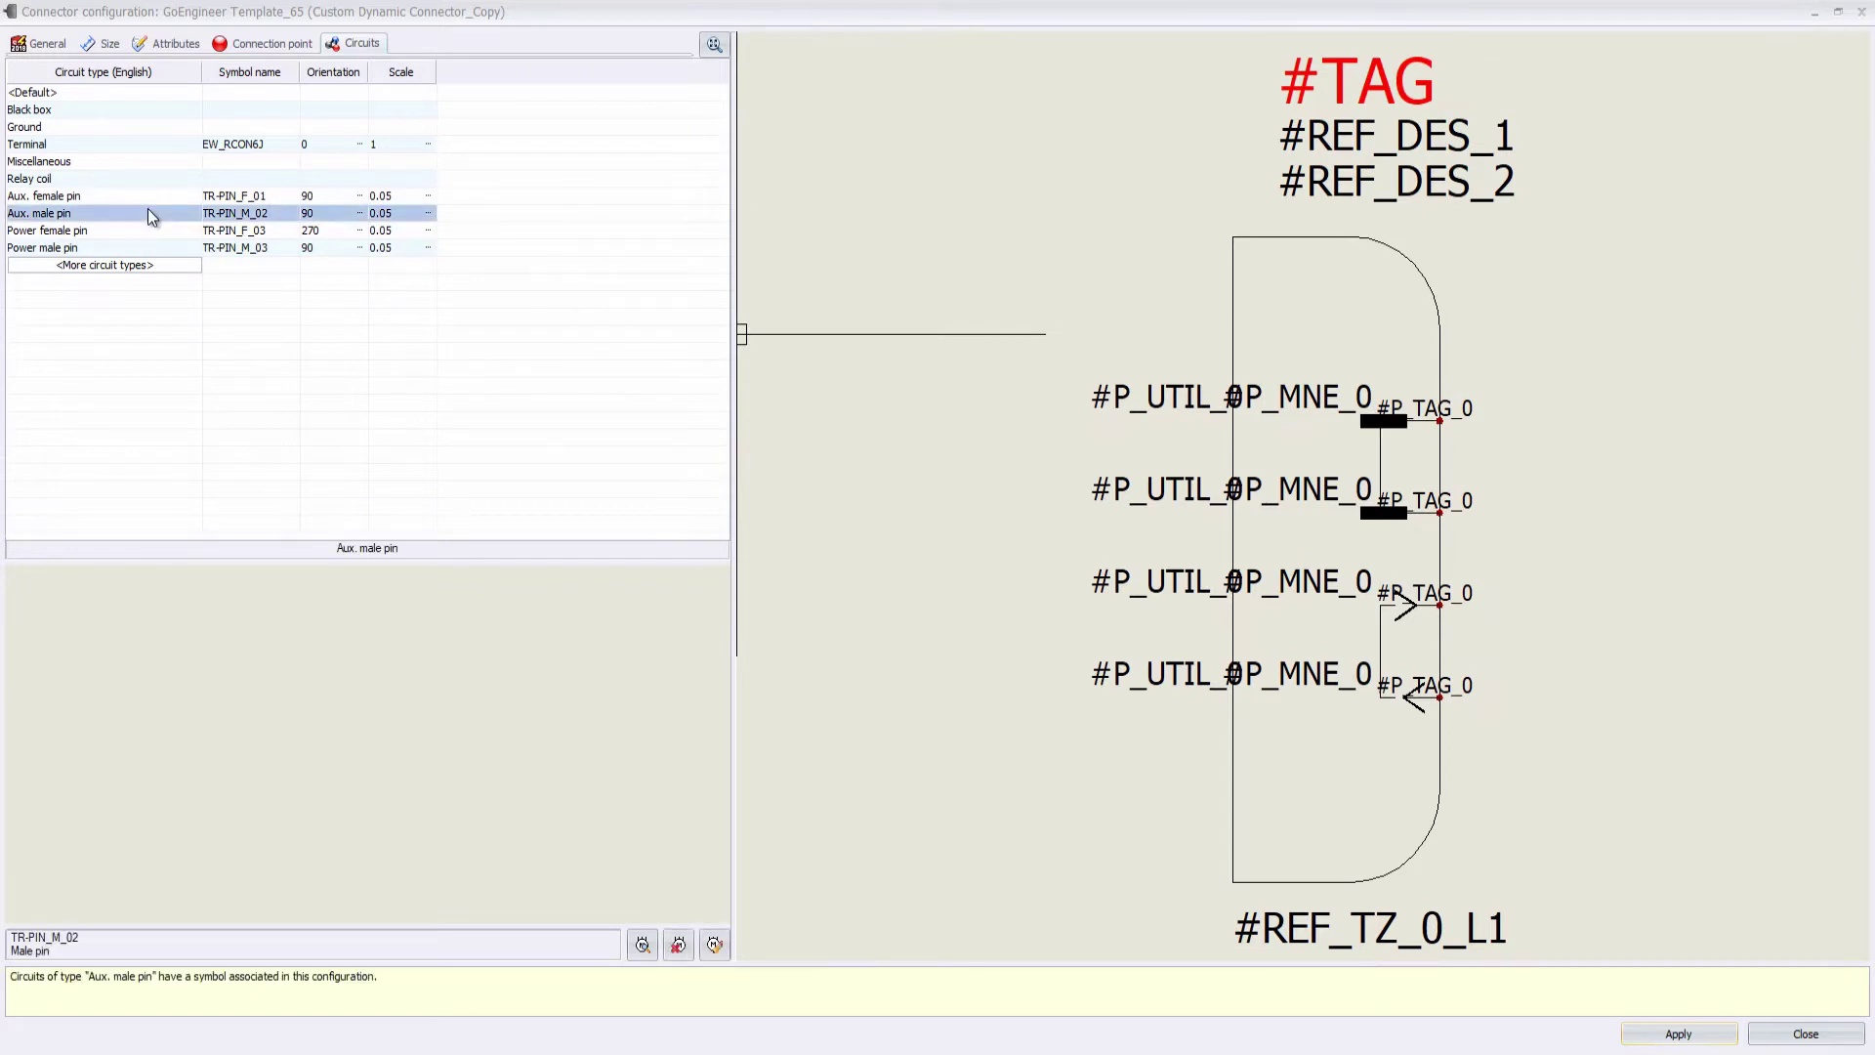
pyautogui.click(111, 108)
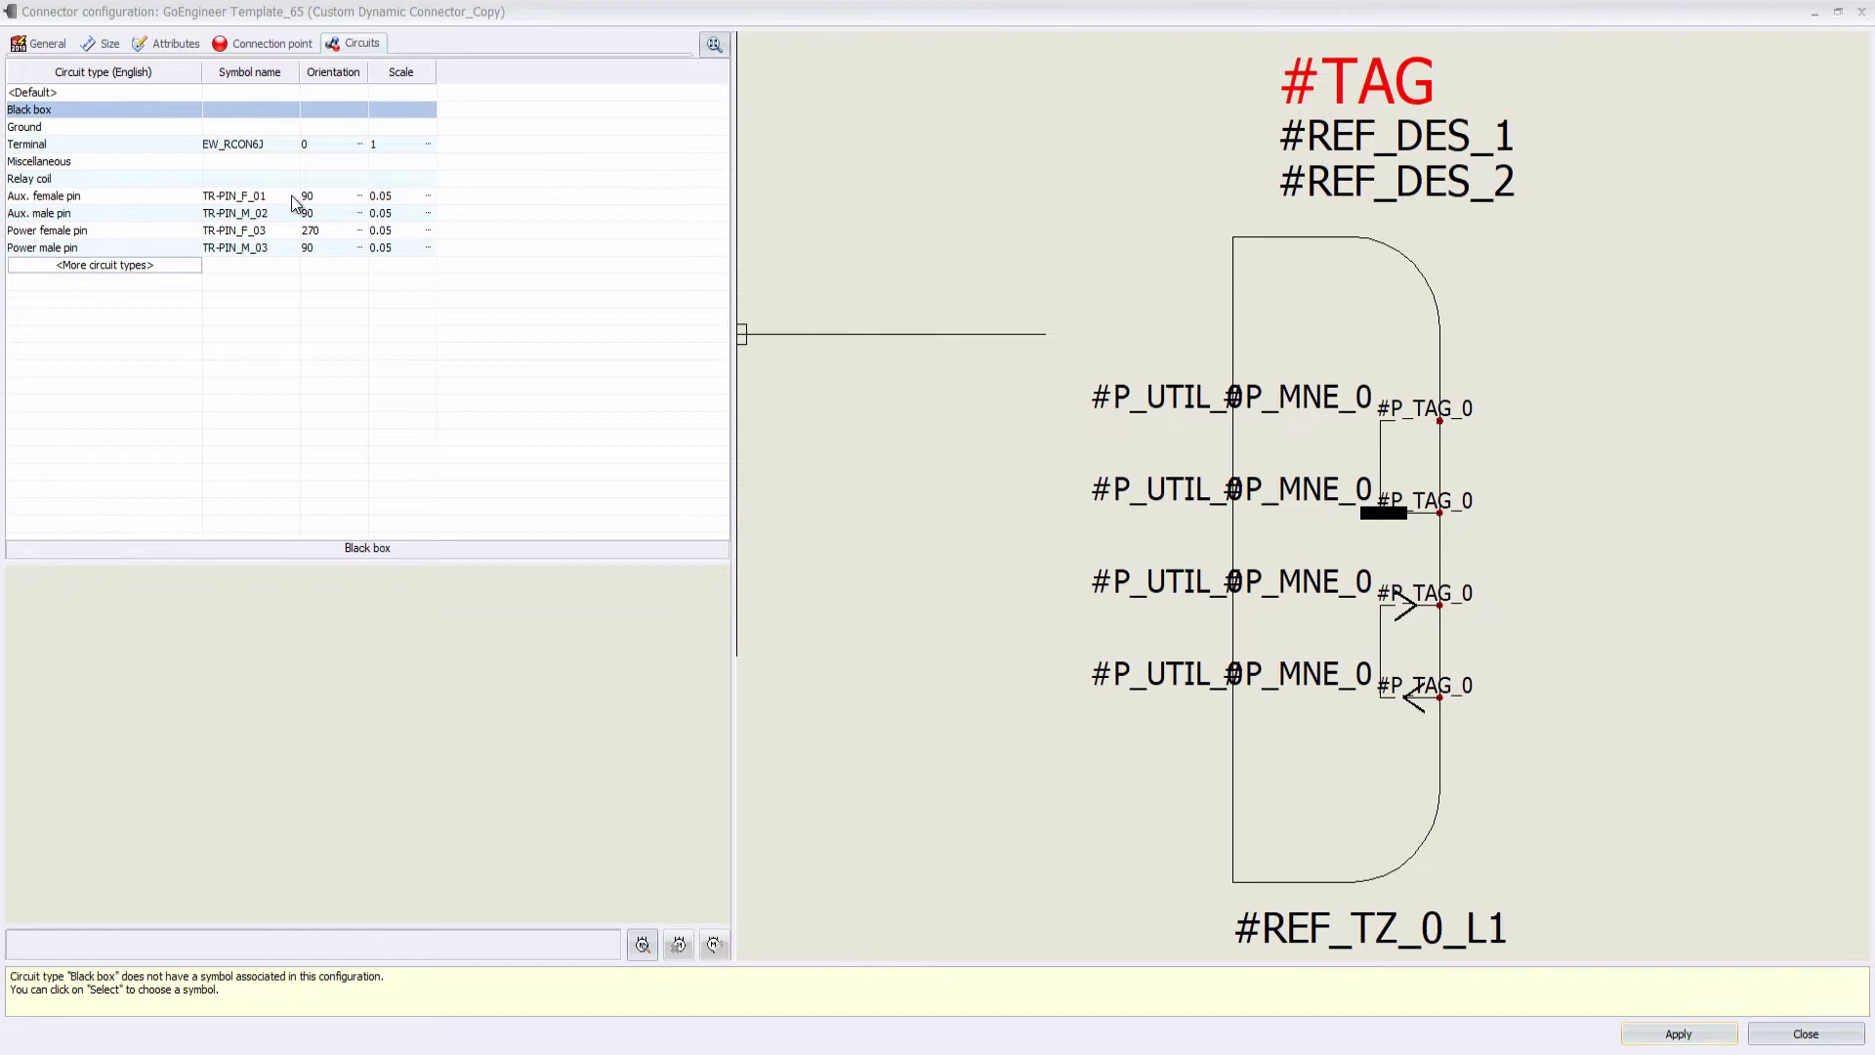
# - Assign the Male power pin (Training Exercise) symbol to Black box and apply the changes
pyautogui.click(641, 946)
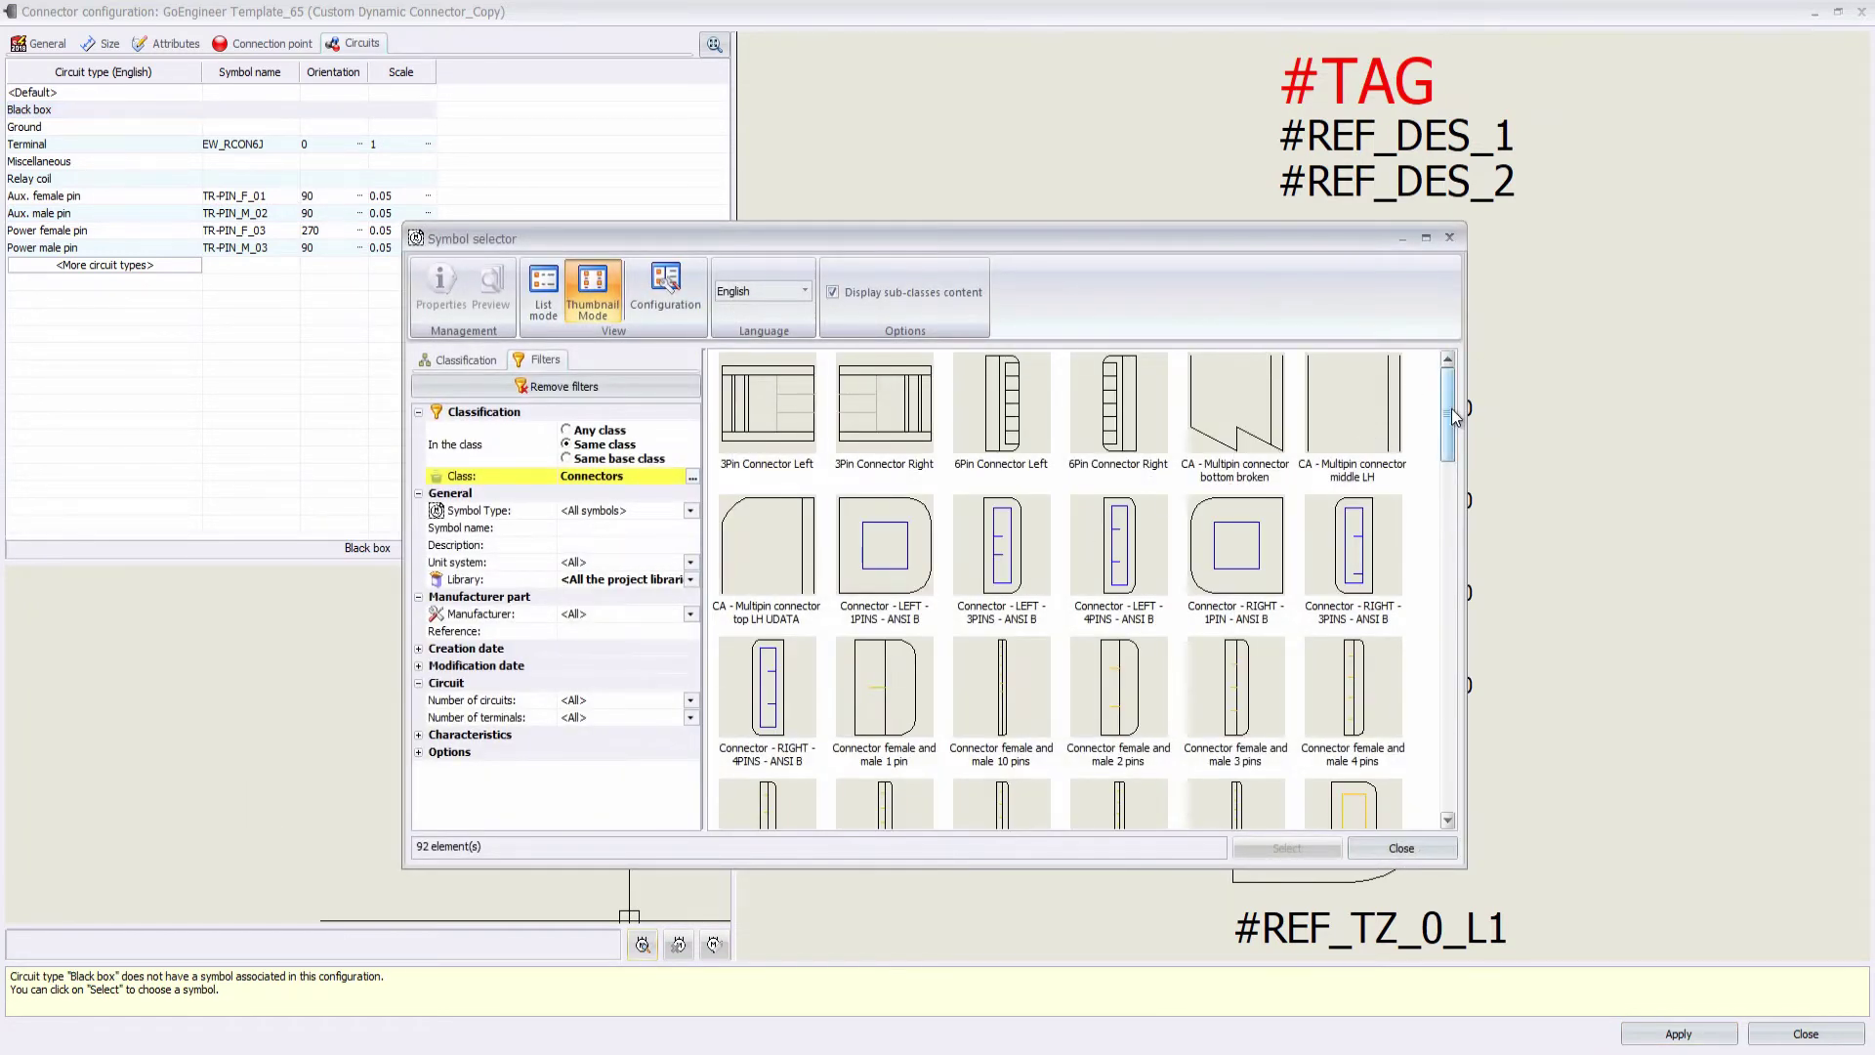
pyautogui.moveTo(1452, 415); pyautogui.dragTo(1423, 606)
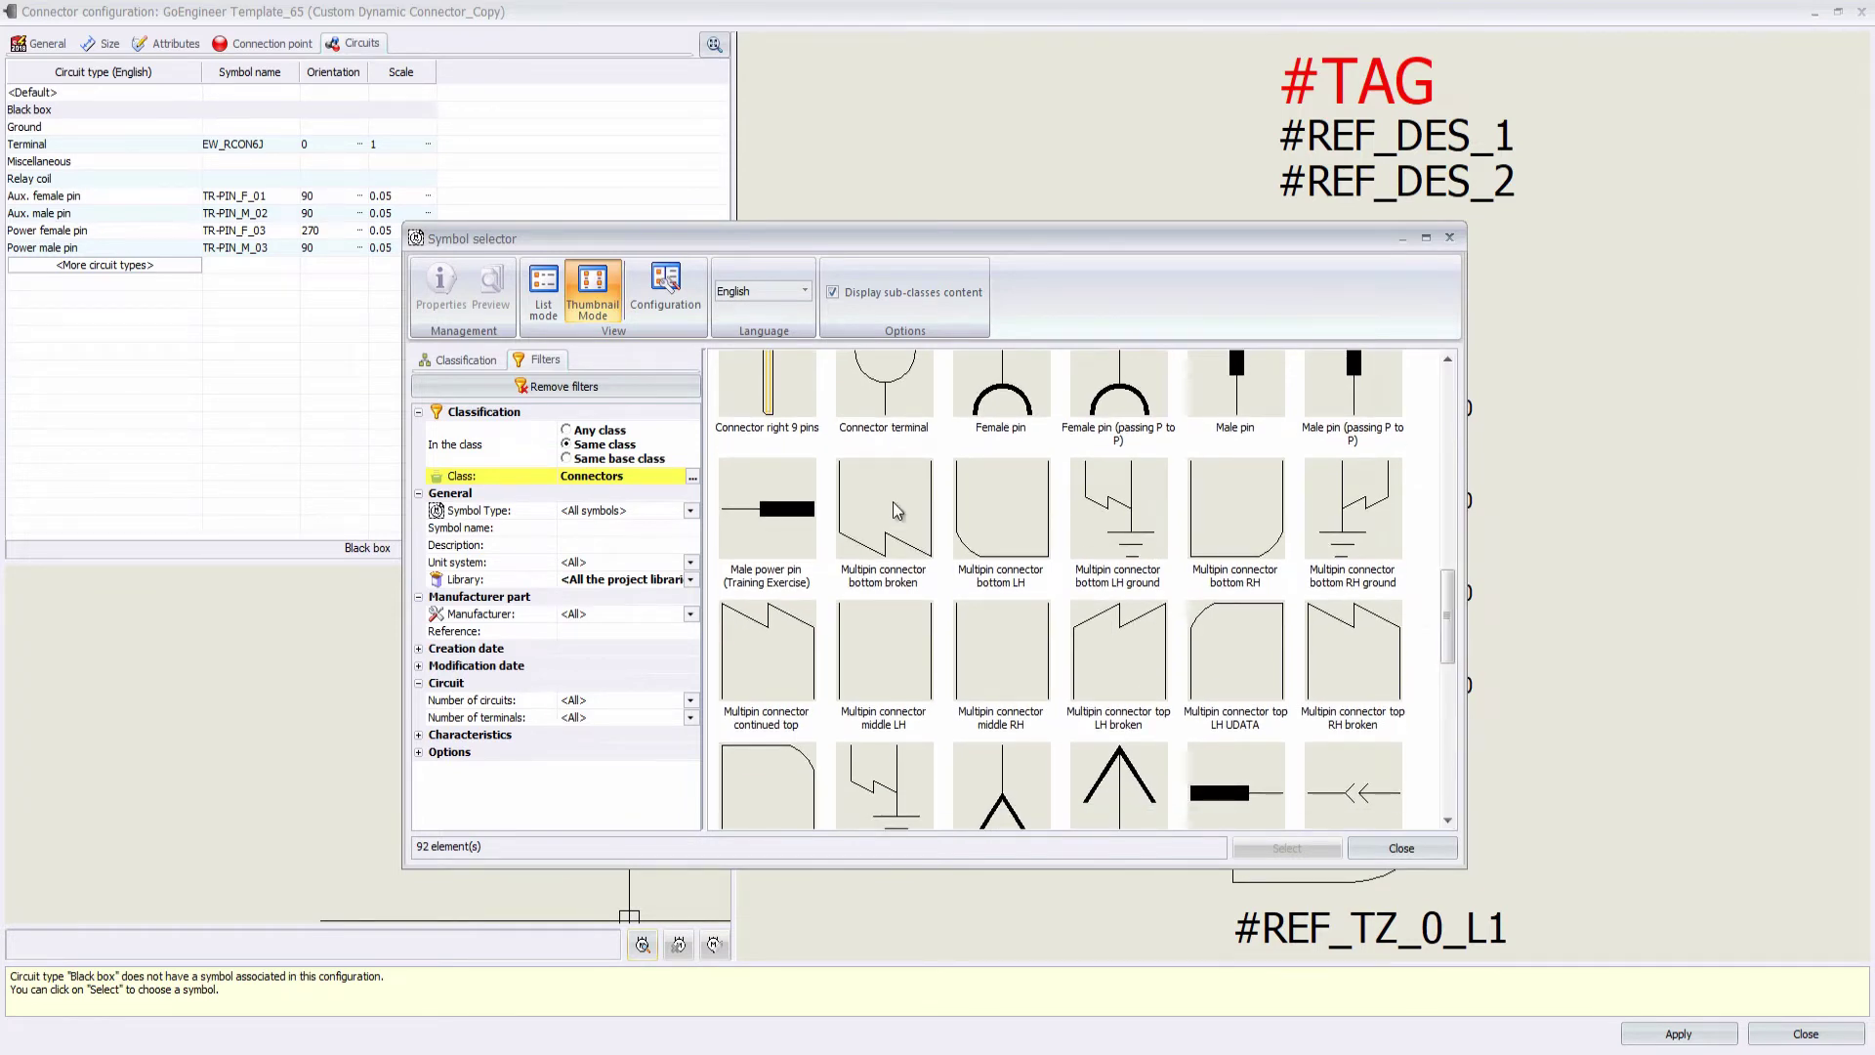
pyautogui.scroll(-3, 808, 539)
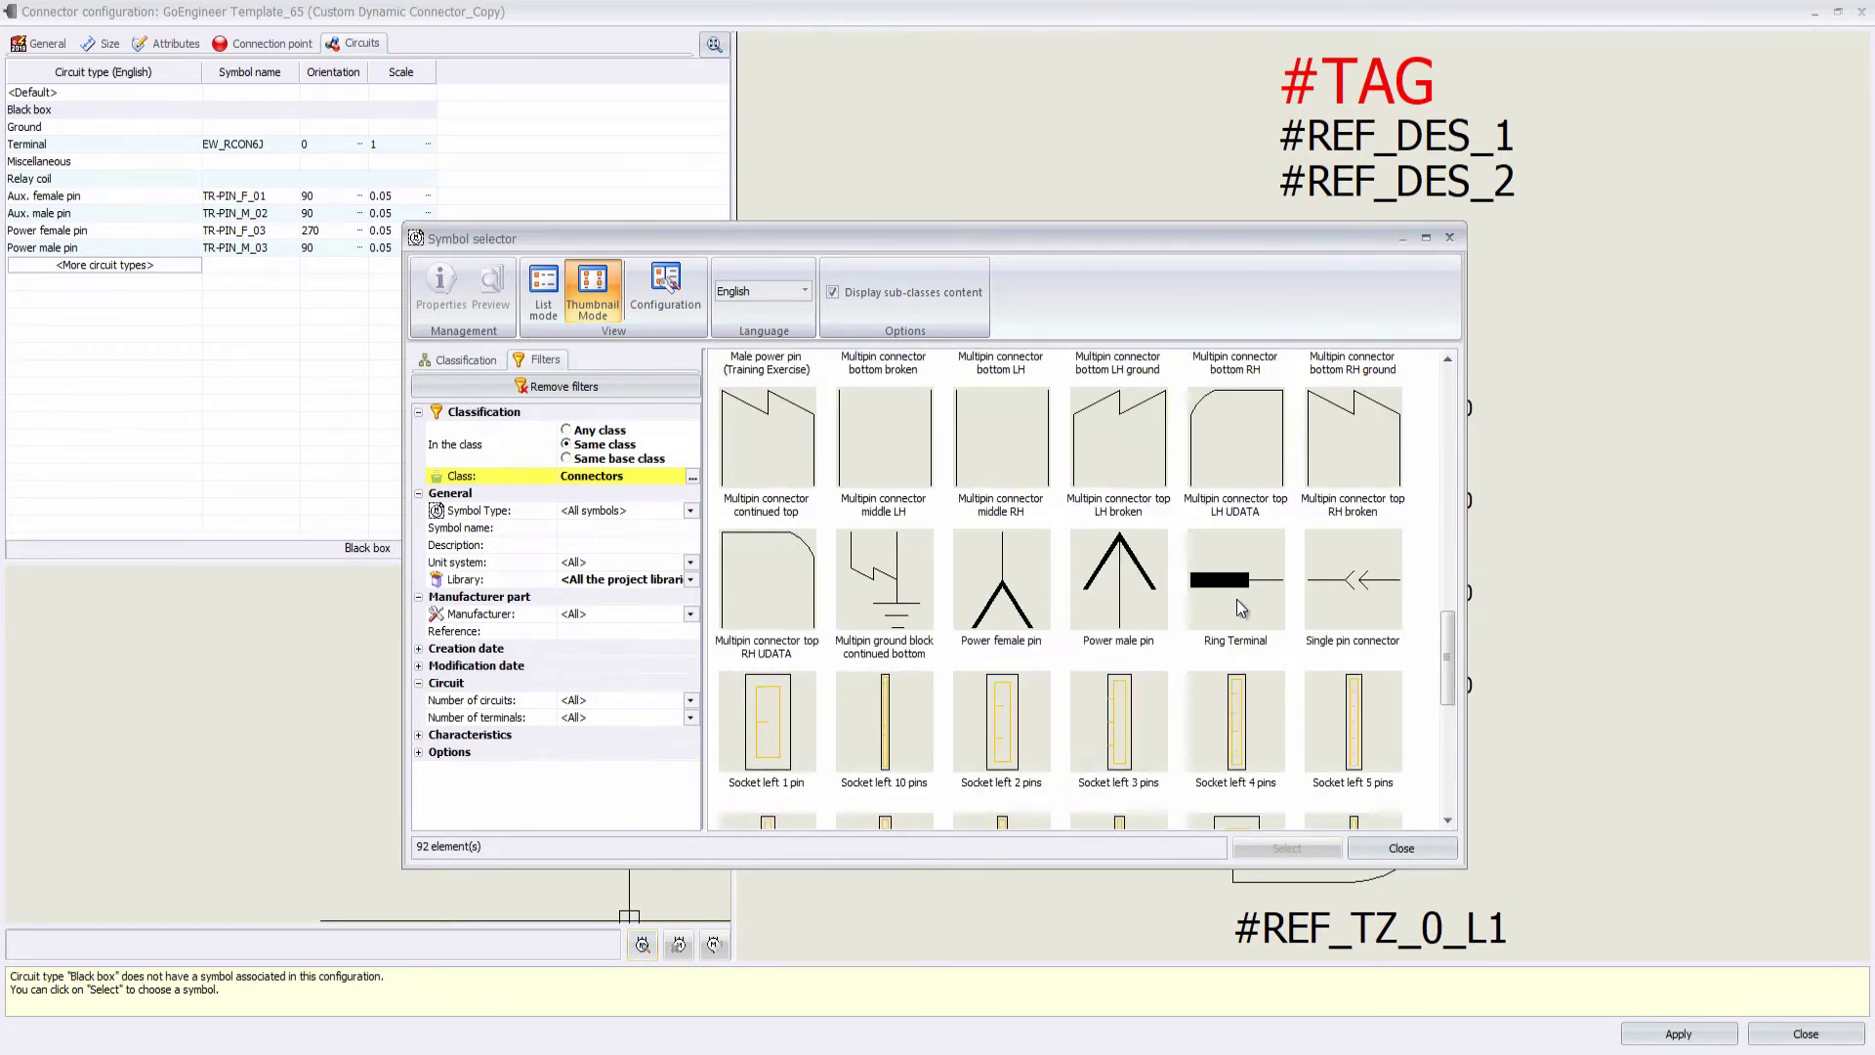
pyautogui.scroll(3, 1151, 591)
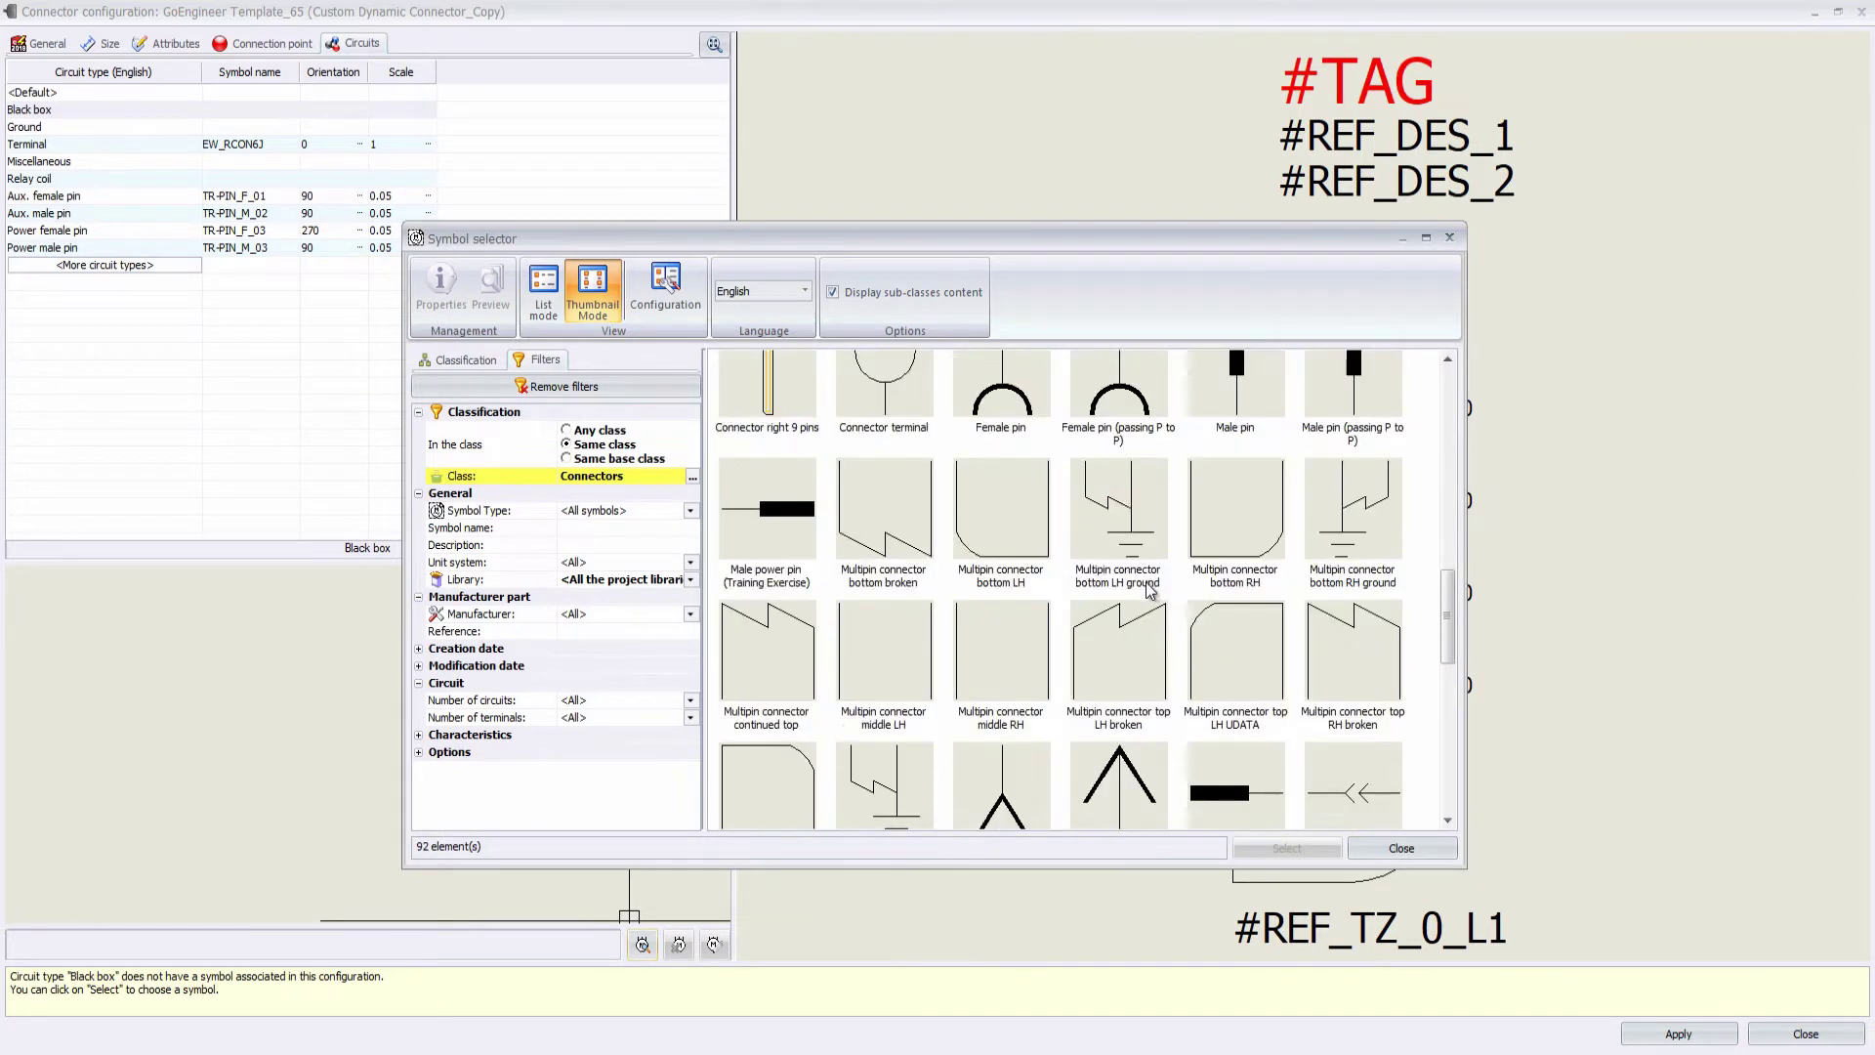
pyautogui.click(773, 509)
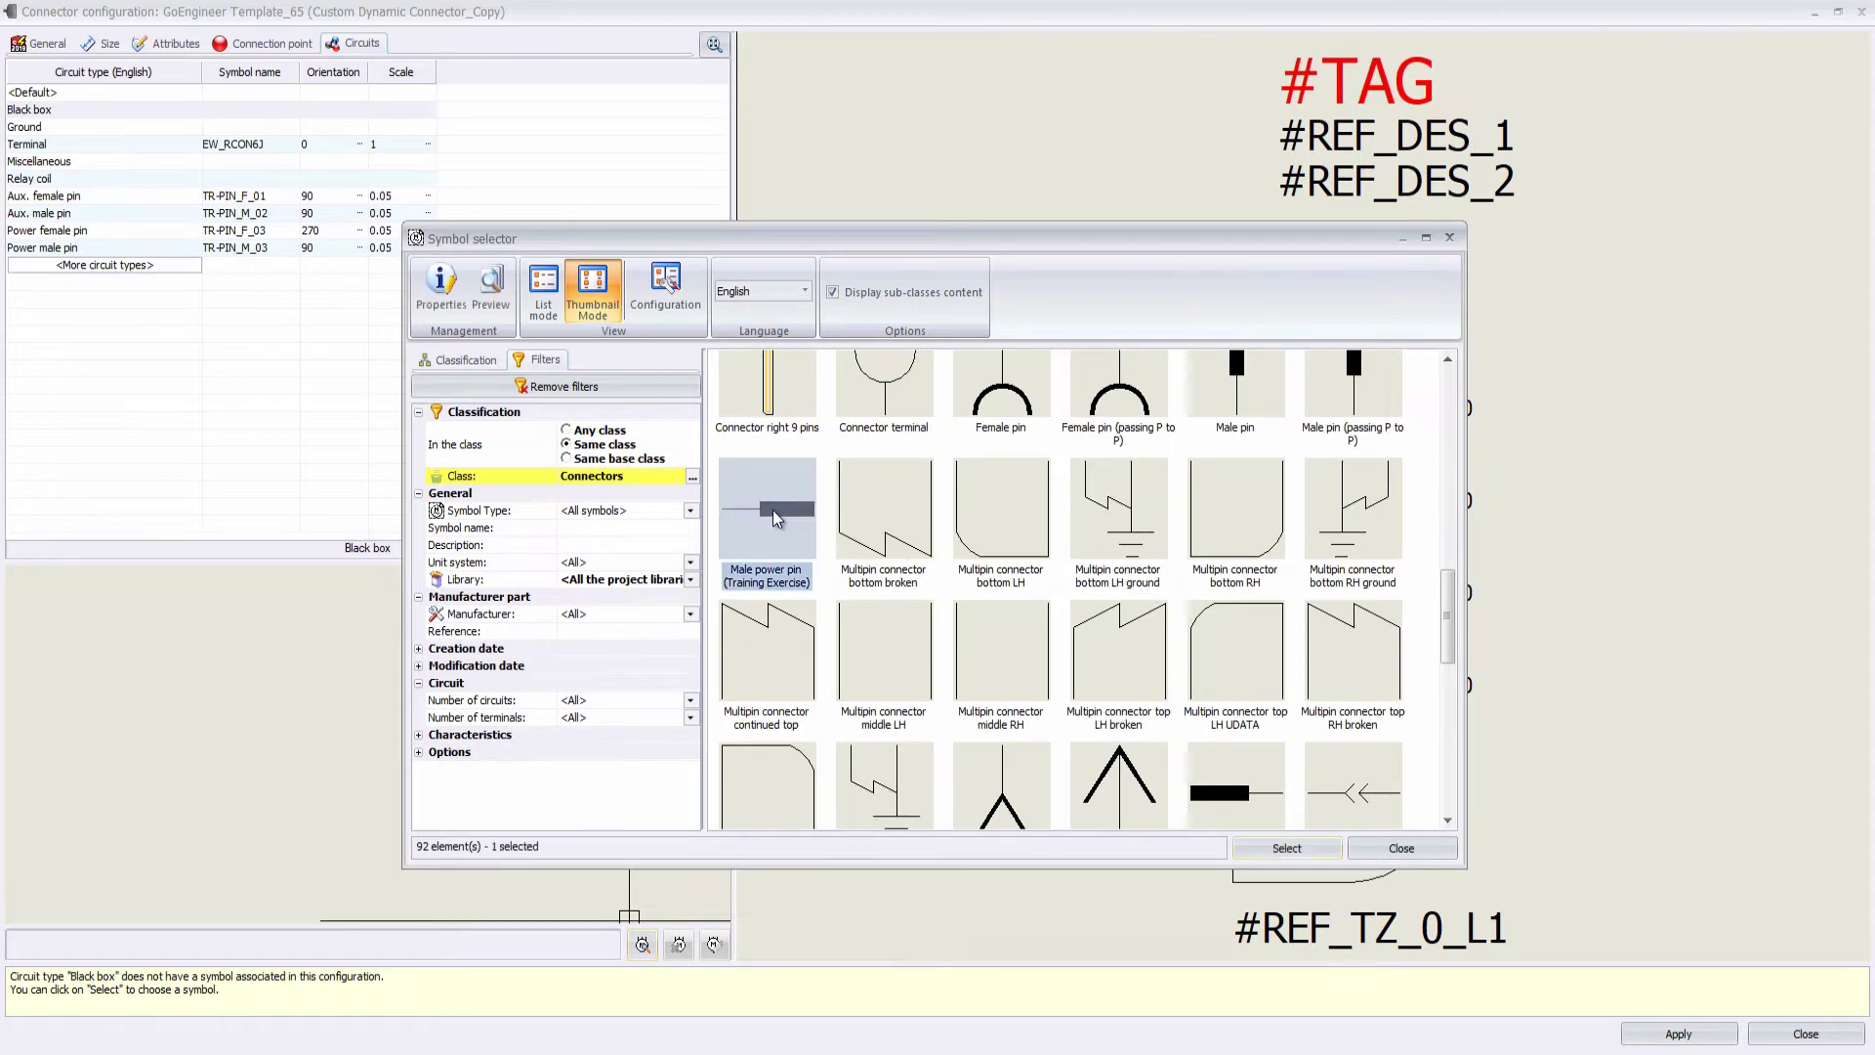
pyautogui.click(1270, 847)
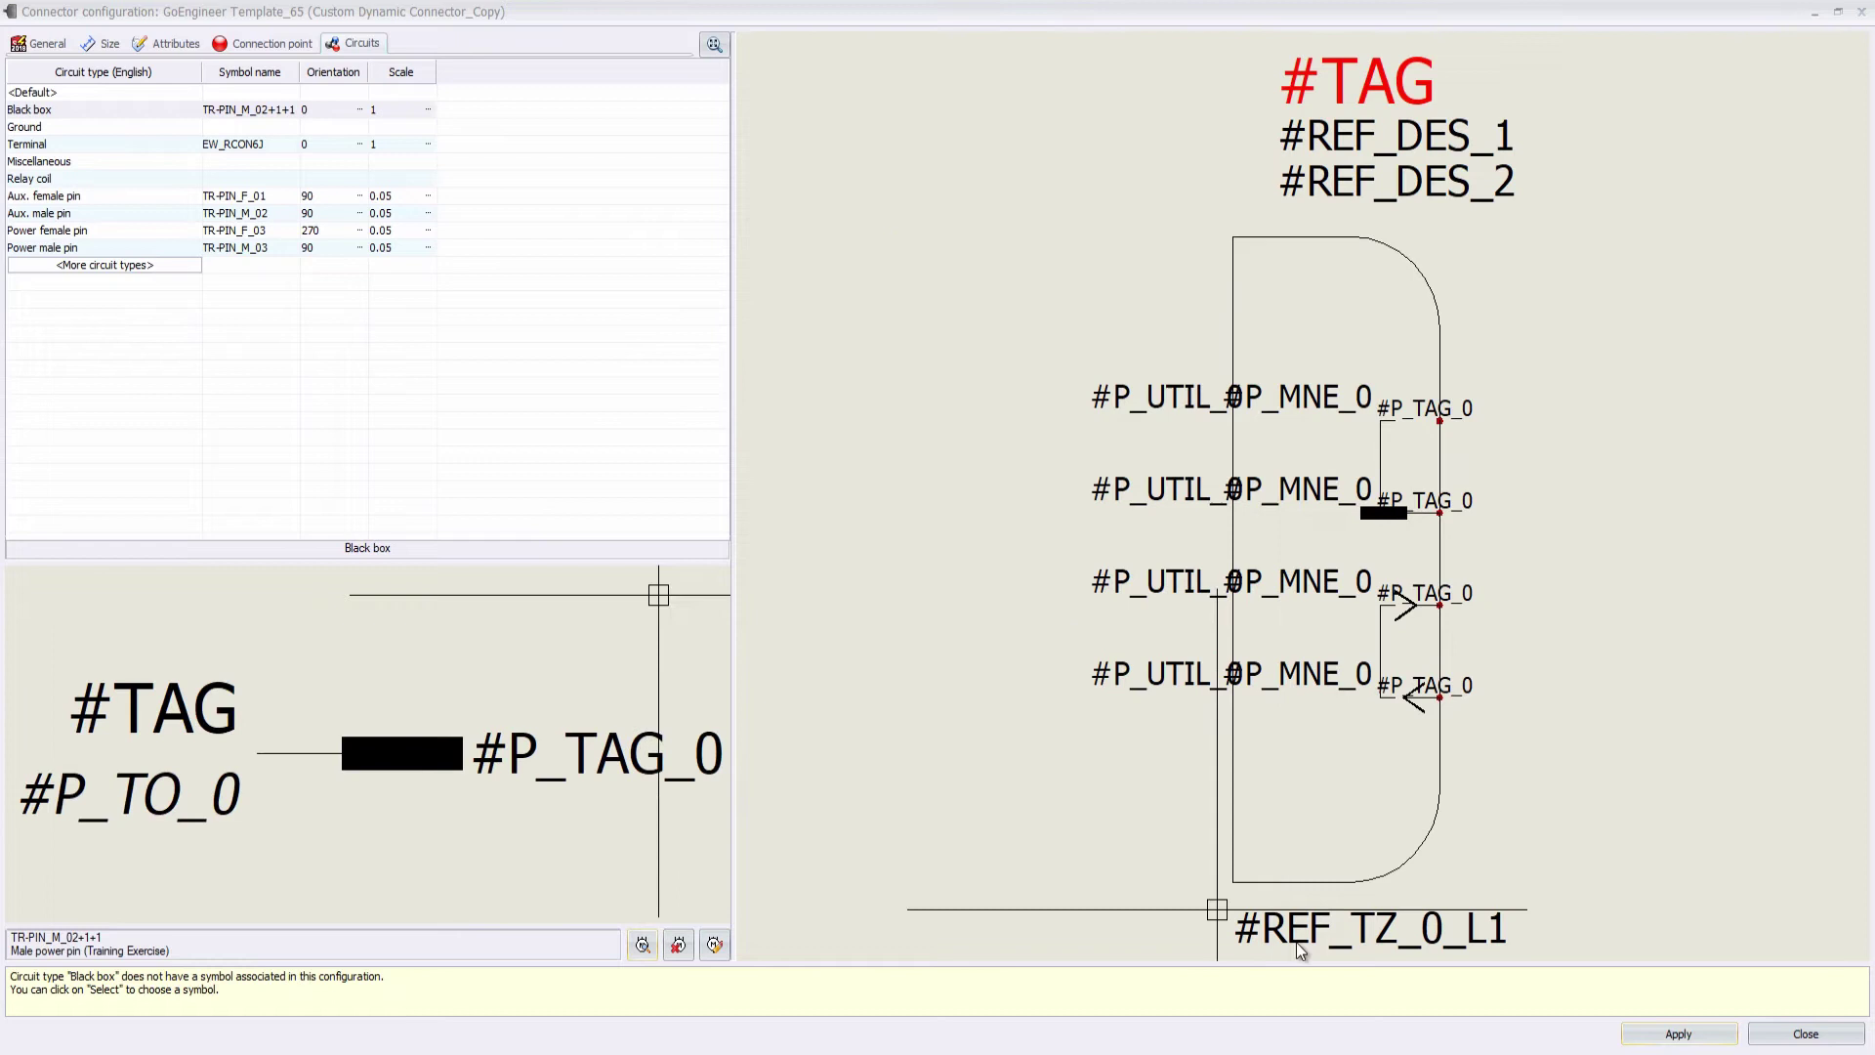
pyautogui.click(1655, 1037)
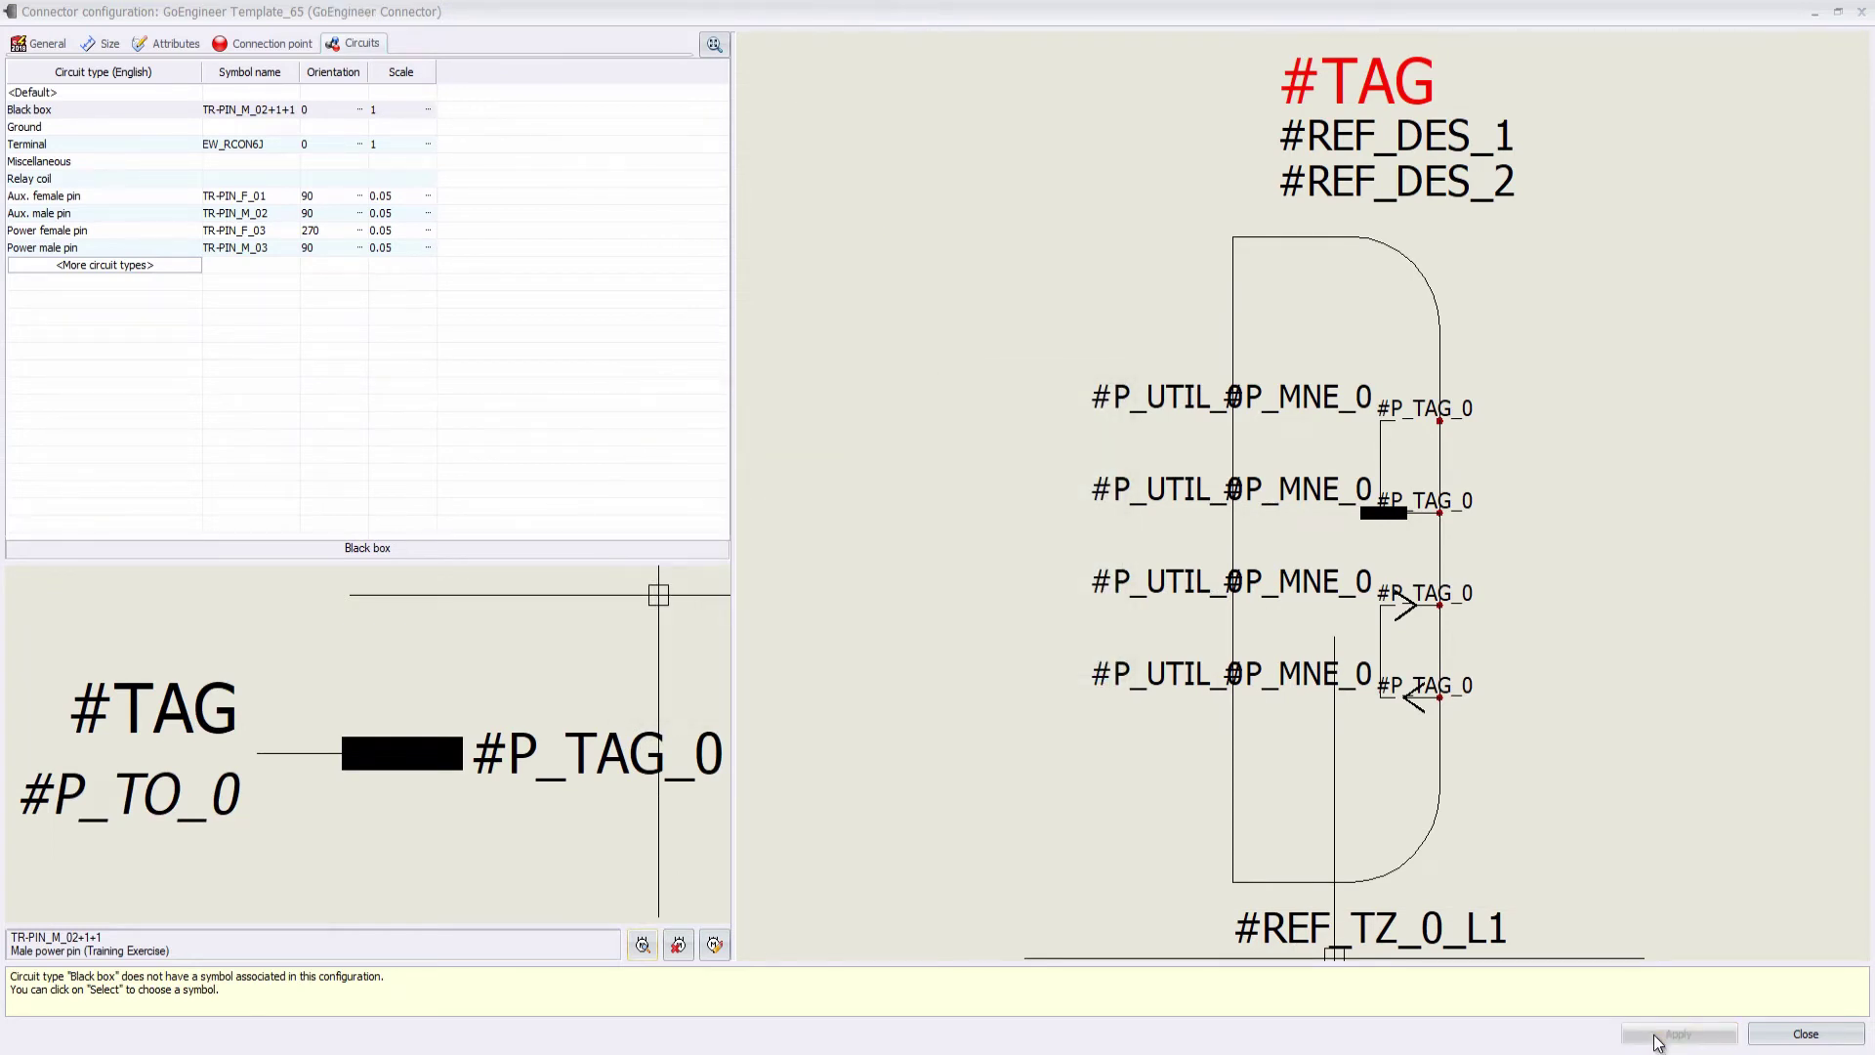
# - Close the configuration editor and manager, then start Insert connector from the Schematic tab
pyautogui.click(1806, 1034)
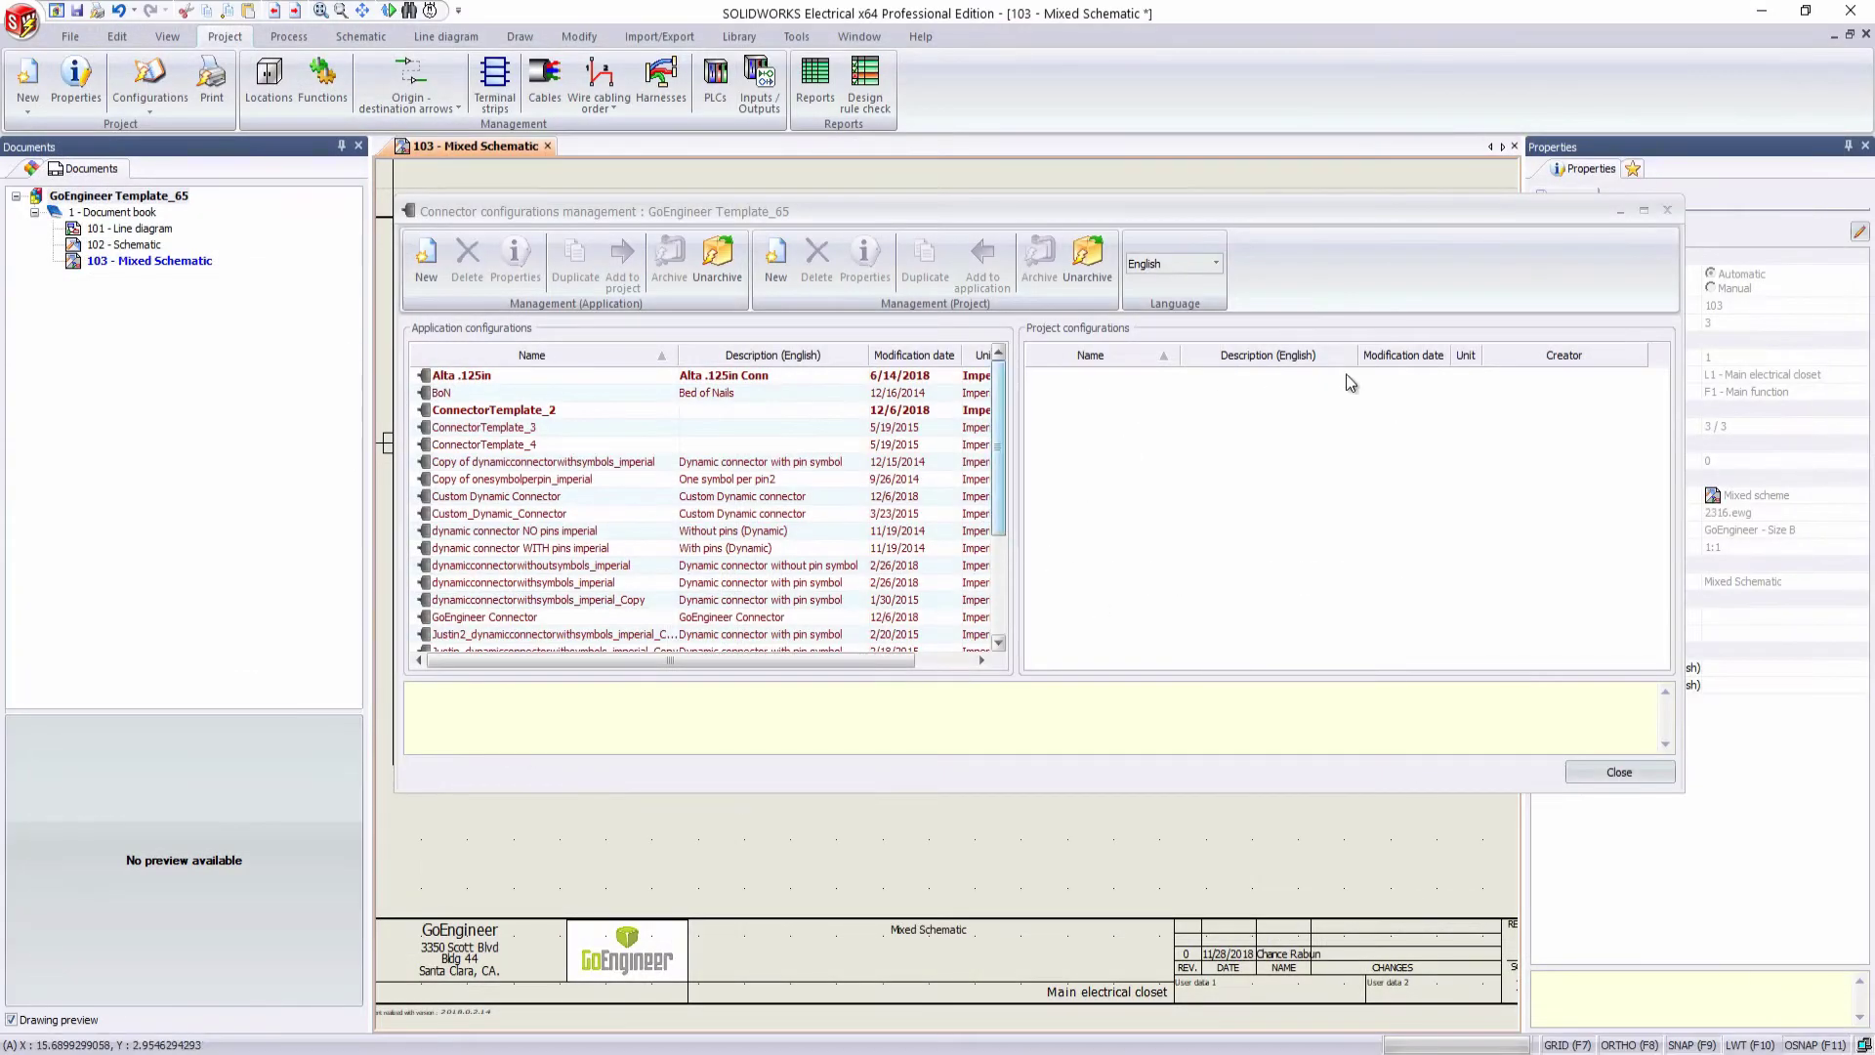
pyautogui.click(1667, 210)
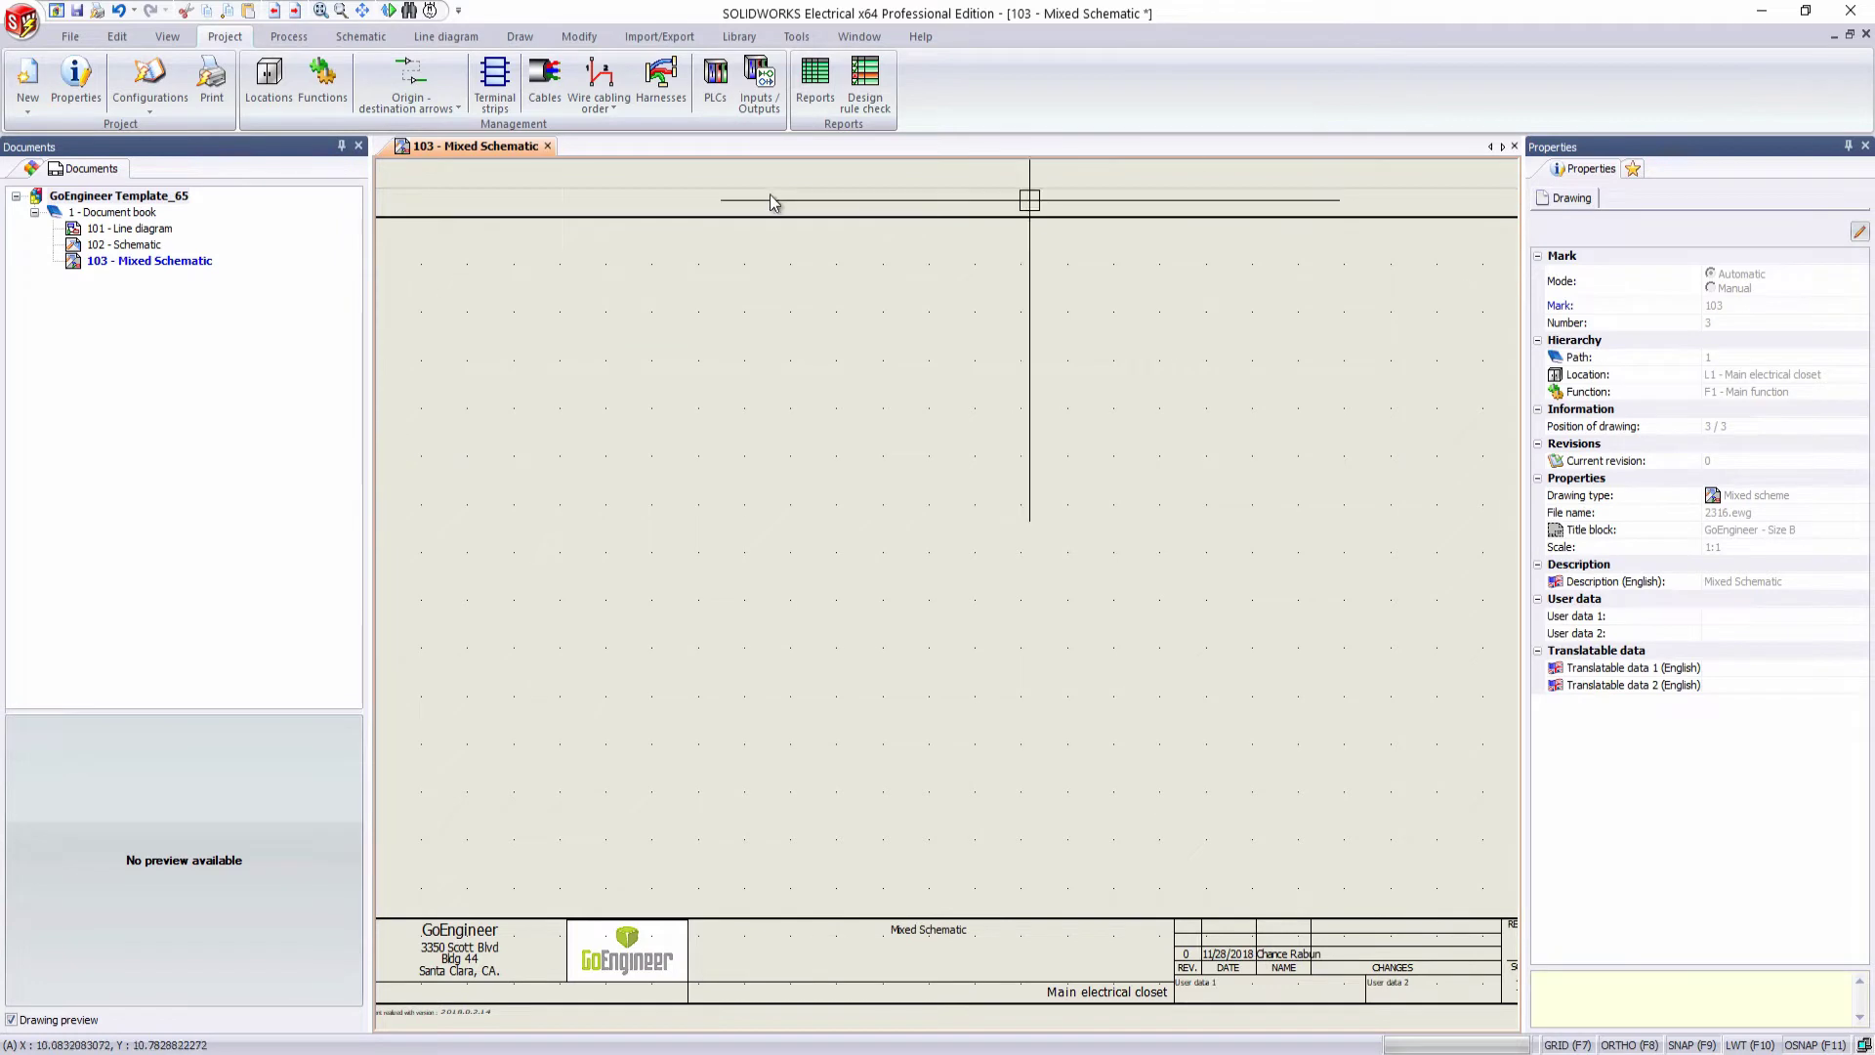
pyautogui.click(360, 38)
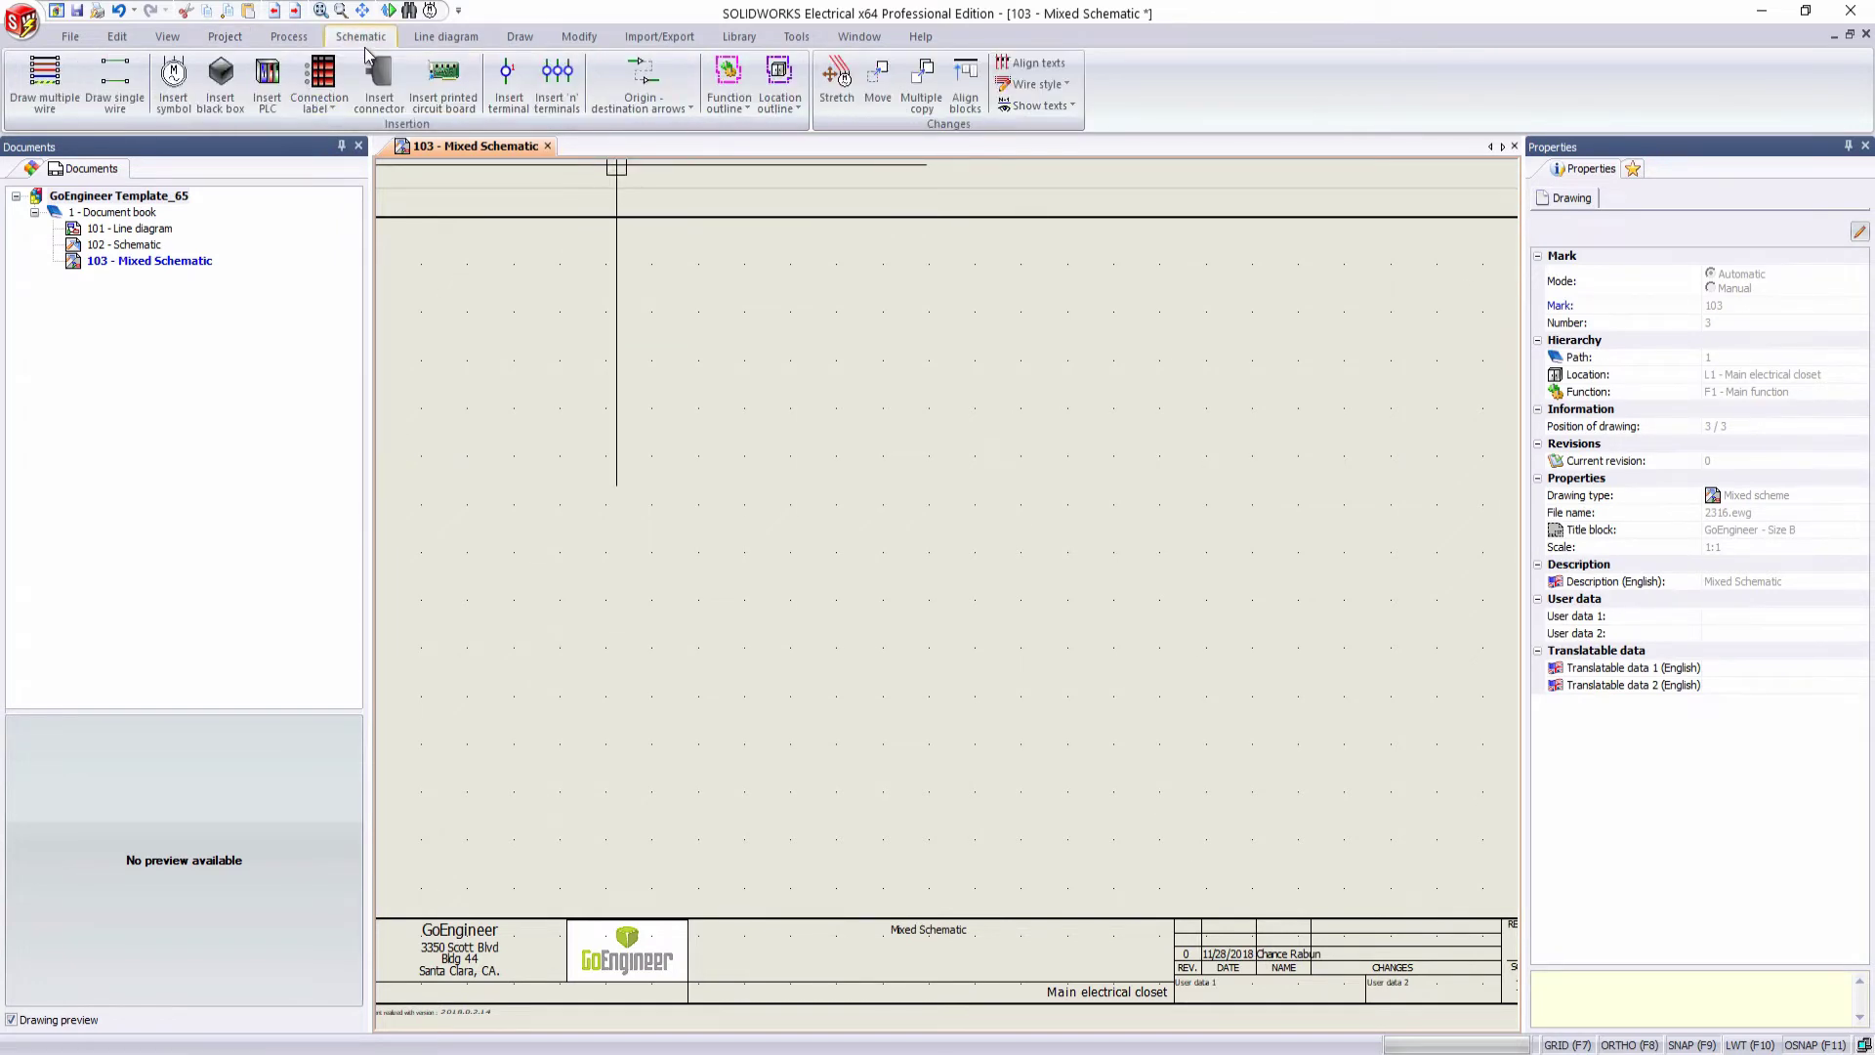
pyautogui.click(379, 78)
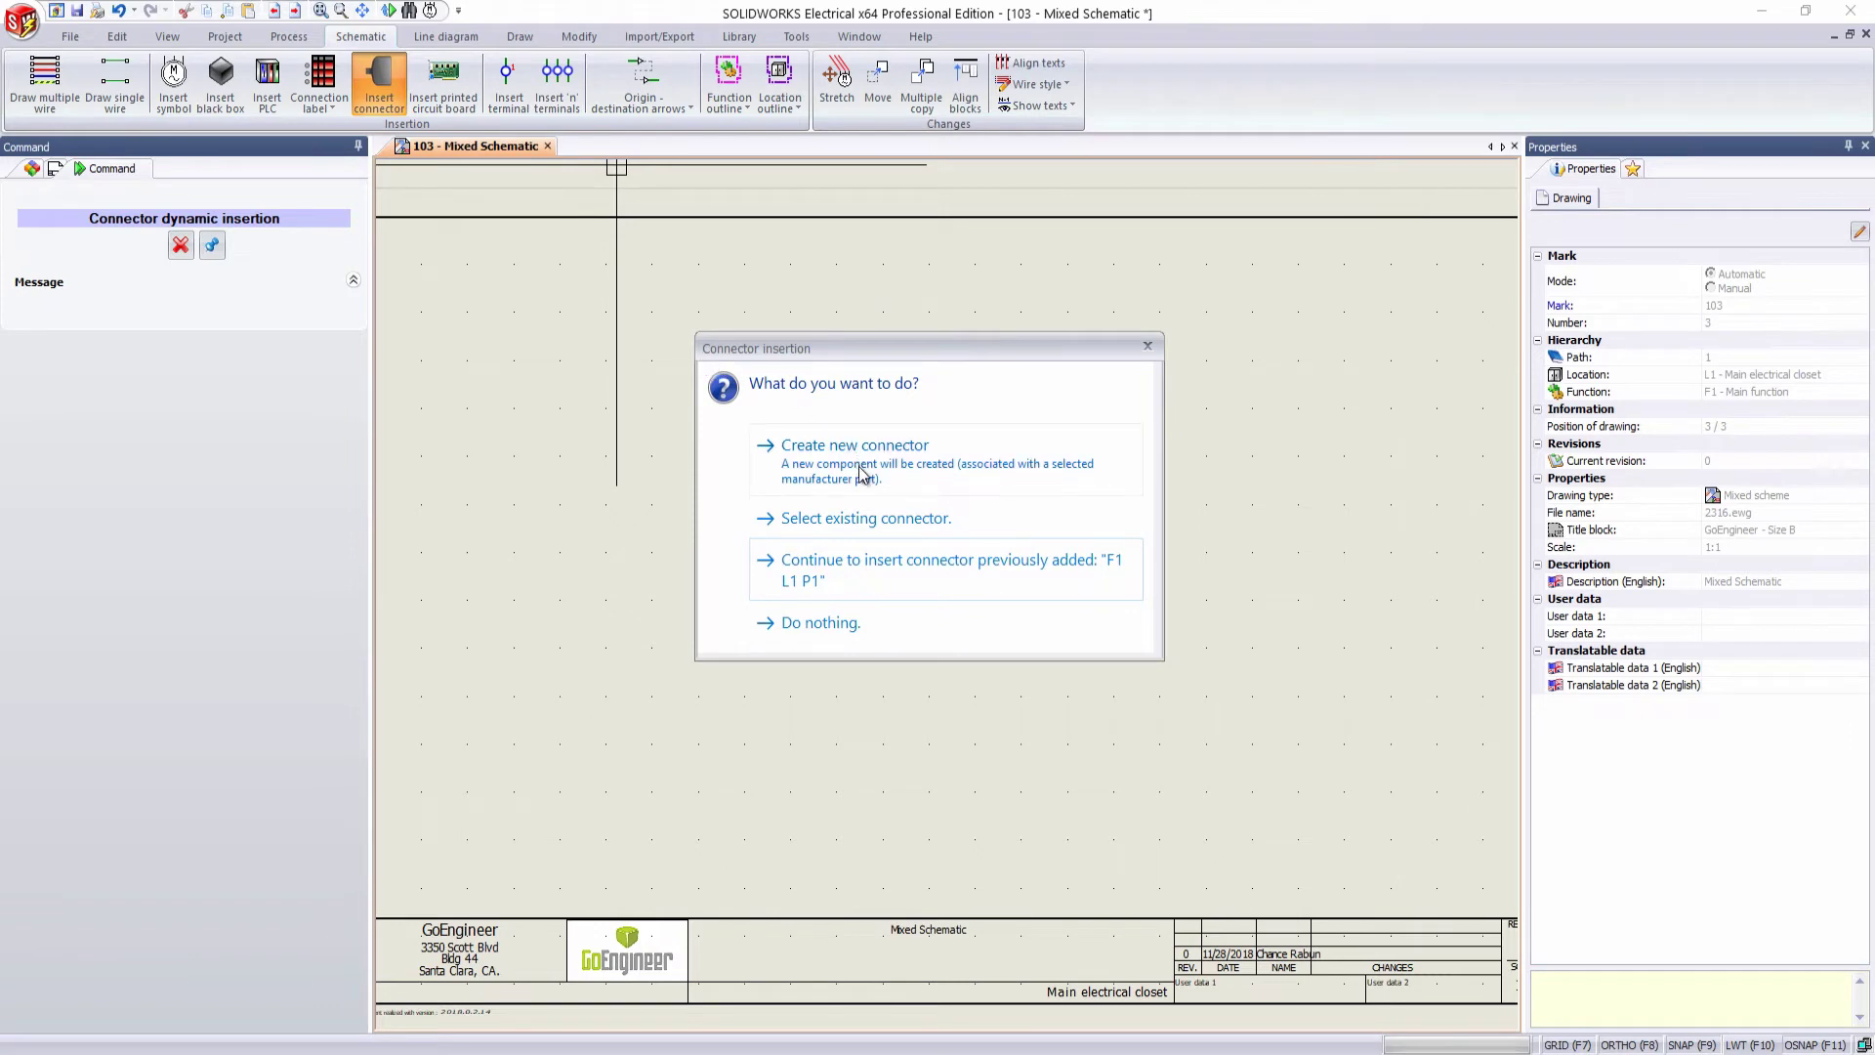
# - Create a new connector and add the 24-circuit Phoenix Contact 1771749 part, found by sorting on circuit count
pyautogui.click(825, 456)
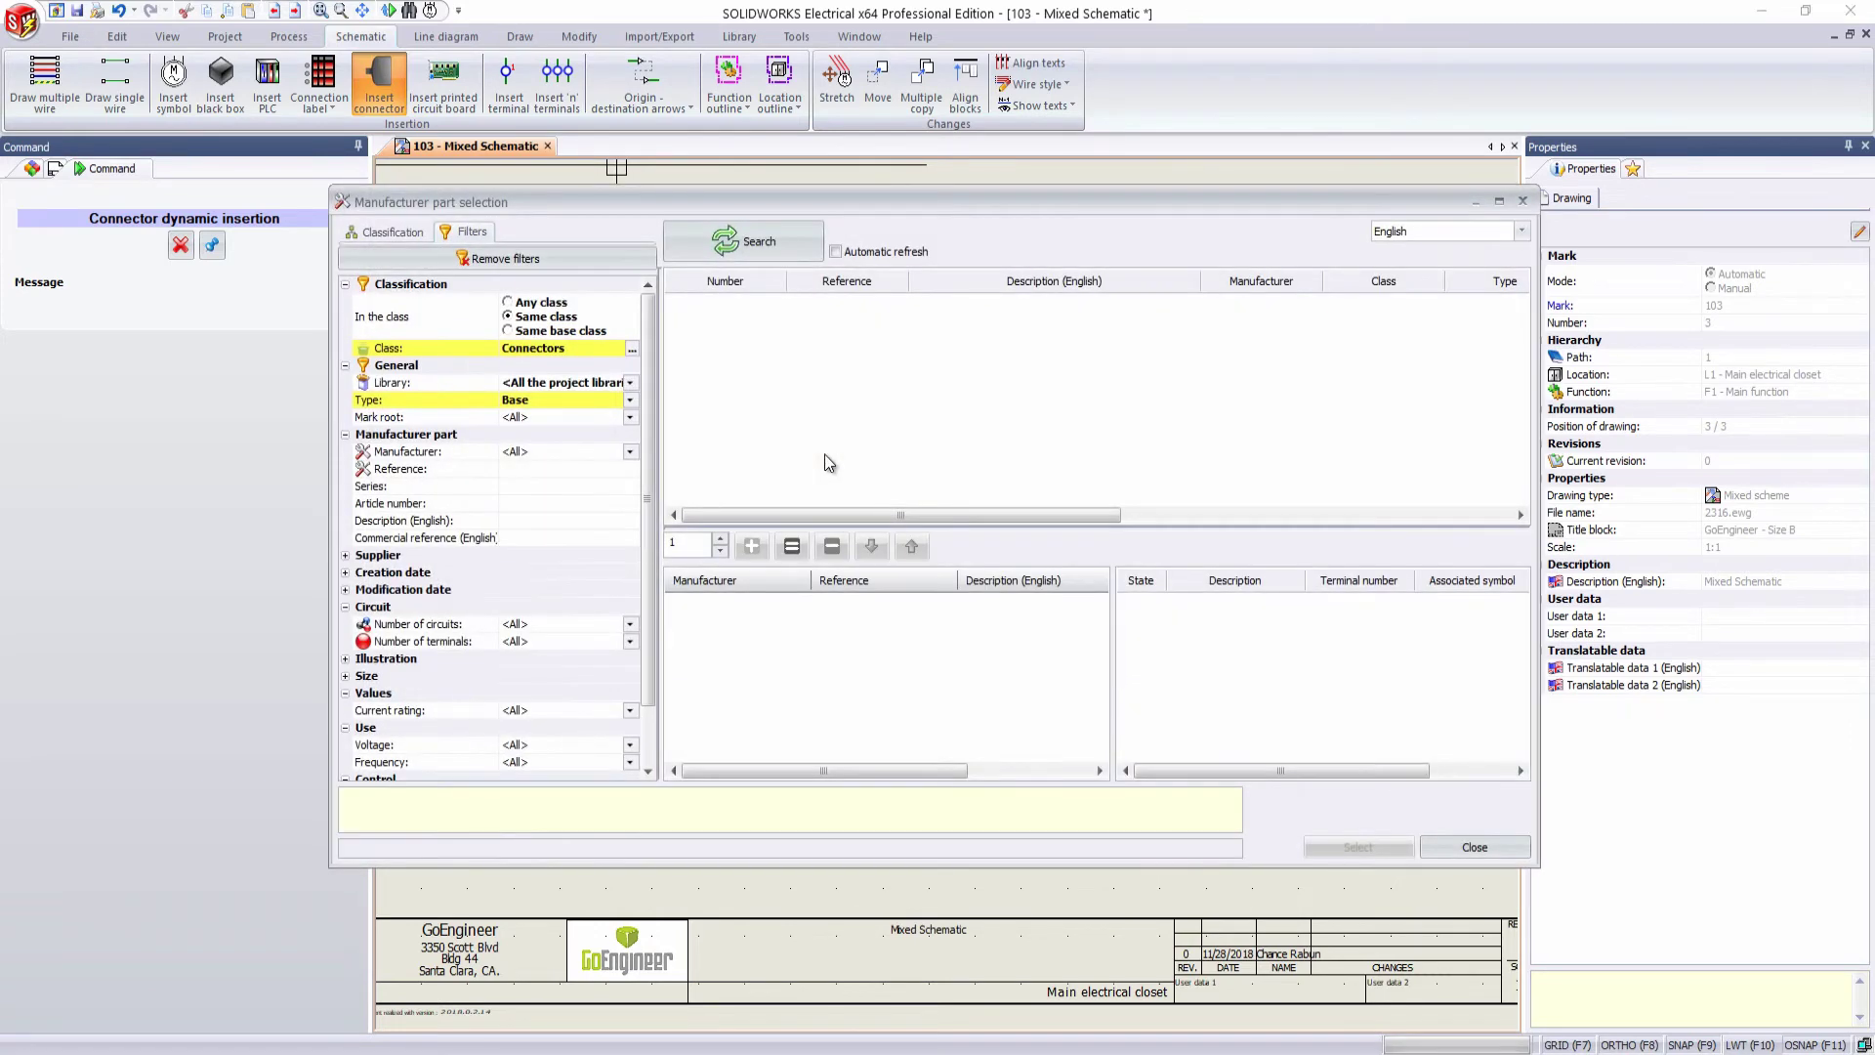
pyautogui.click(768, 249)
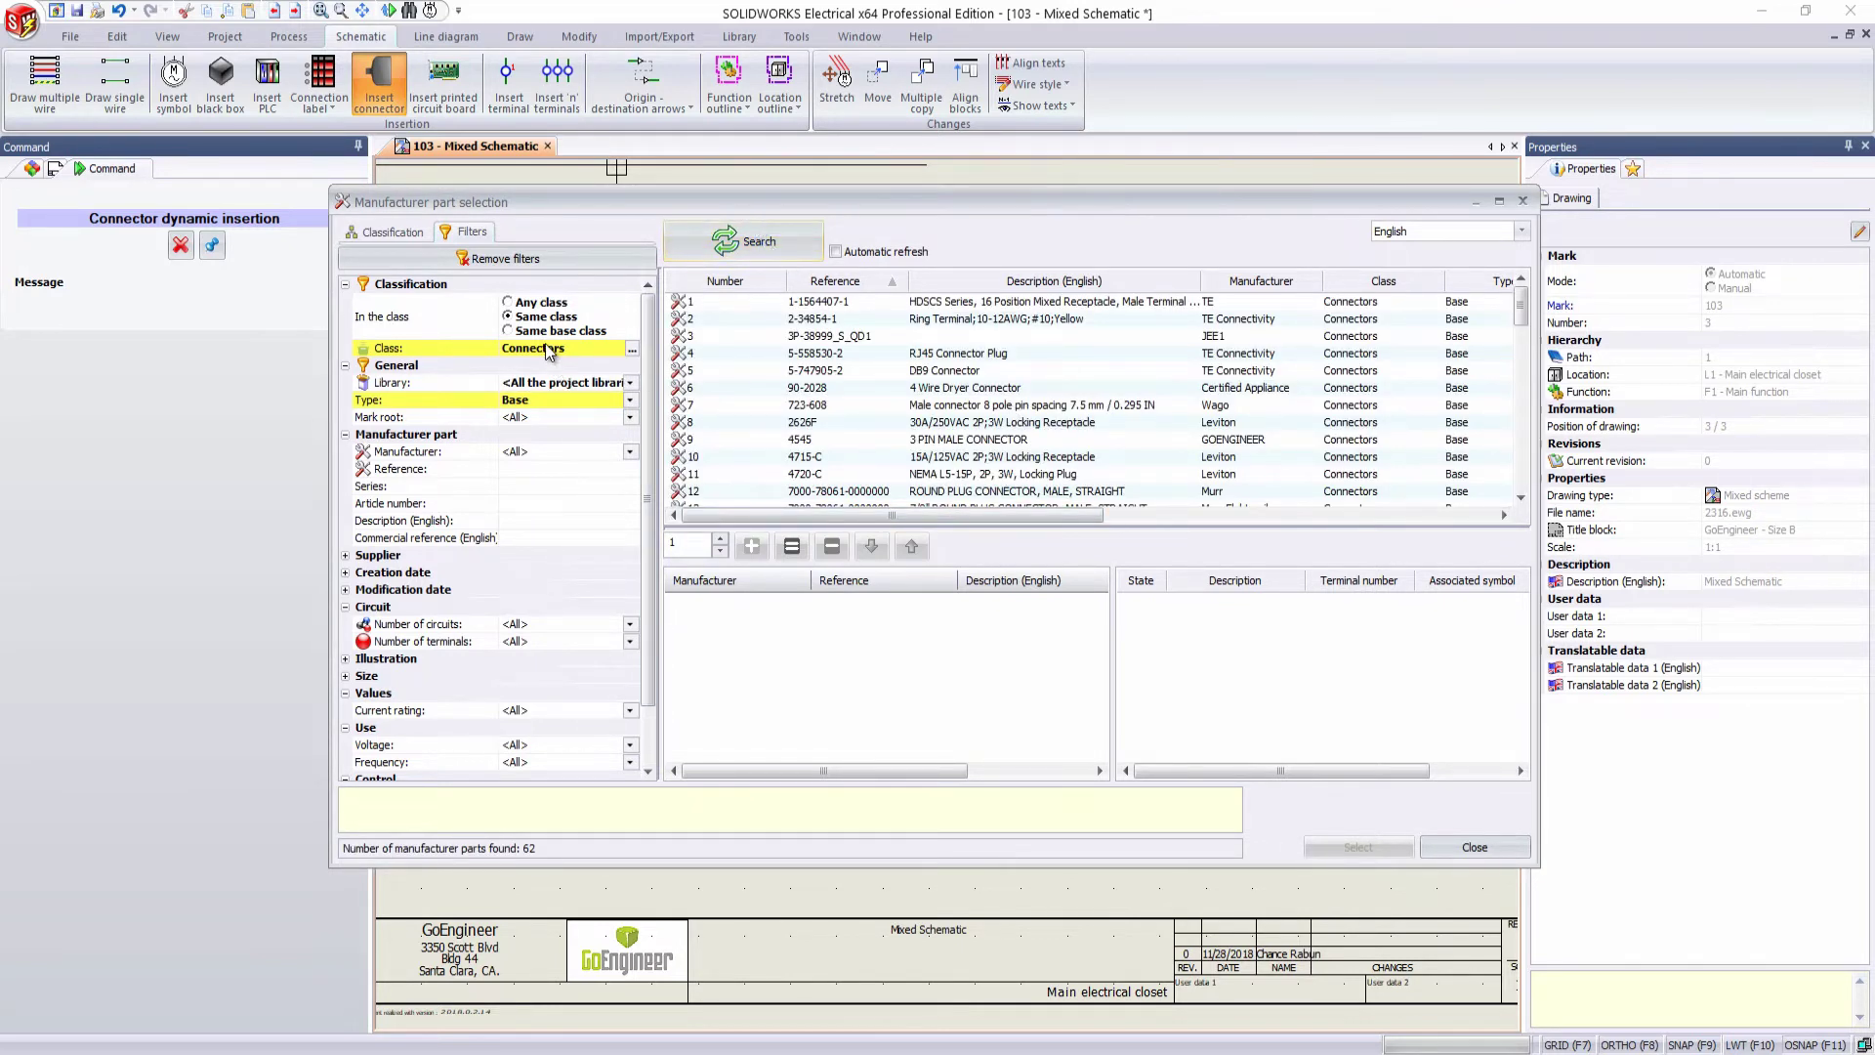
pyautogui.moveTo(1020, 514); pyautogui.dragTo(1460, 538)
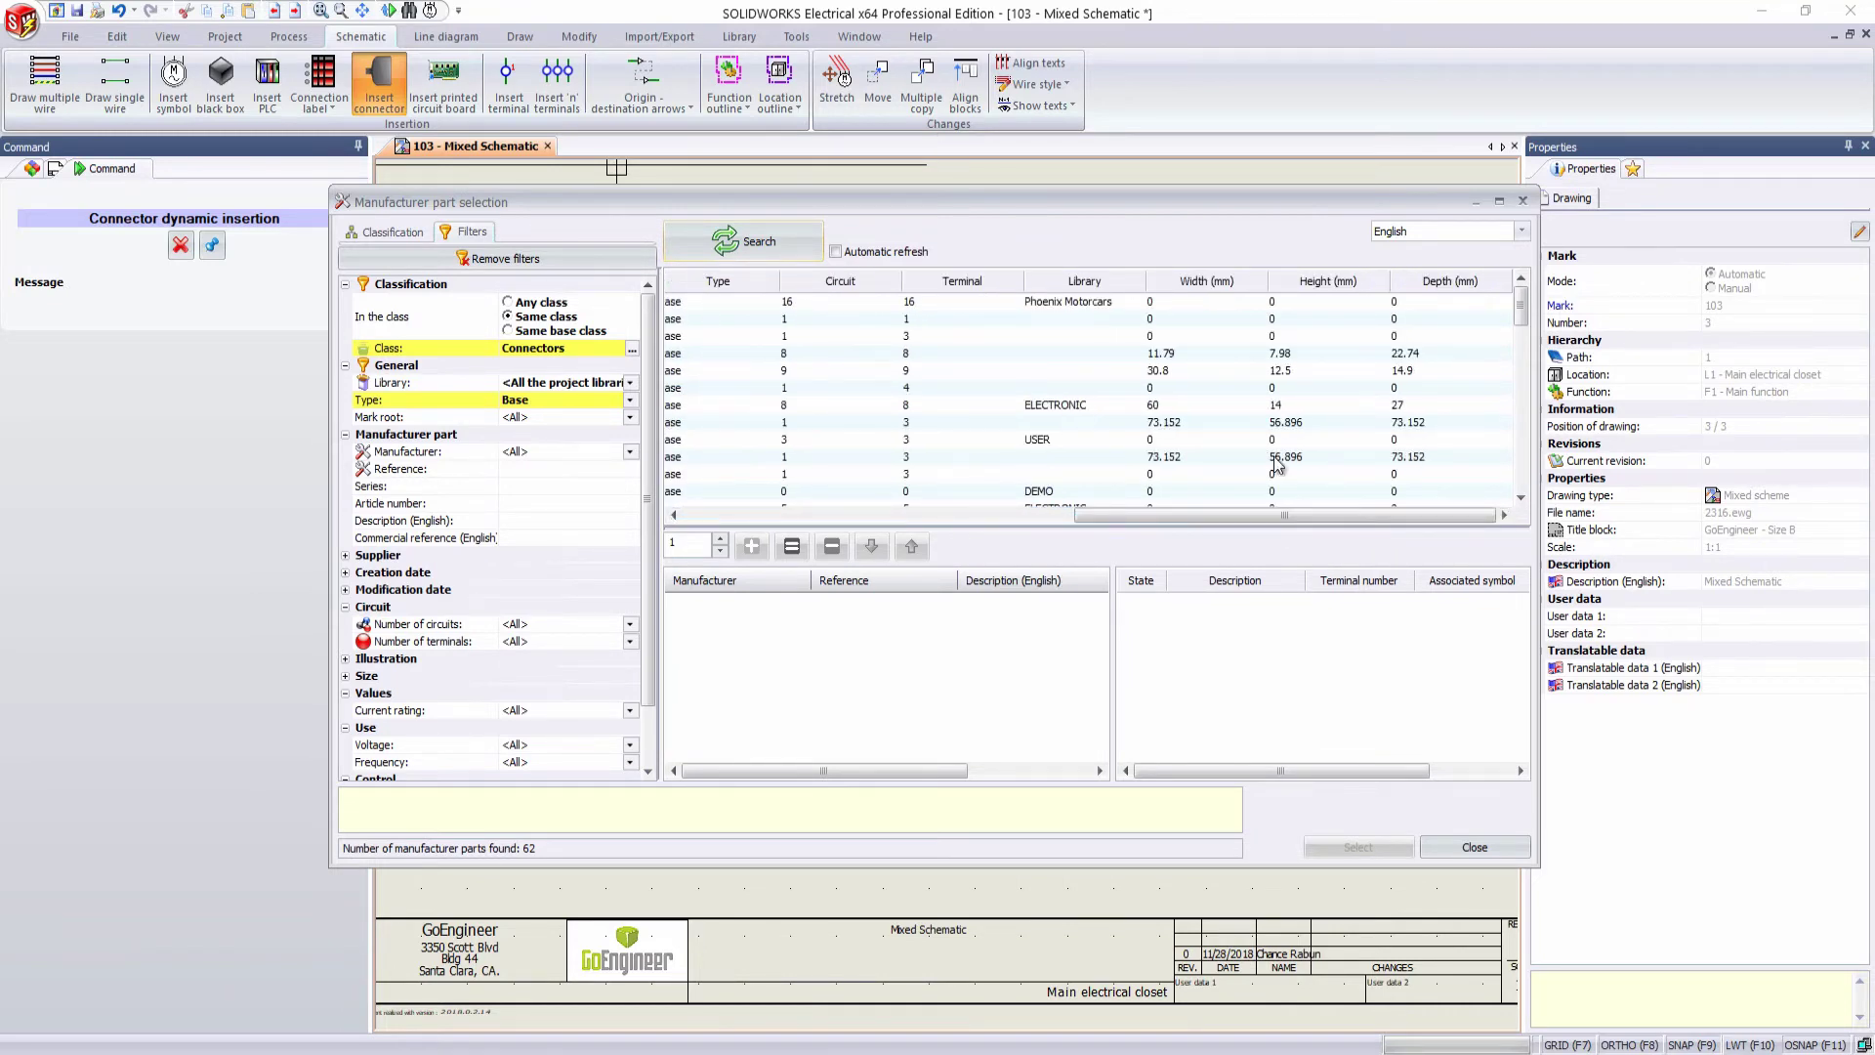
pyautogui.click(838, 284)
pyautogui.click(838, 284)
pyautogui.moveTo(1207, 516); pyautogui.dragTo(1124, 515)
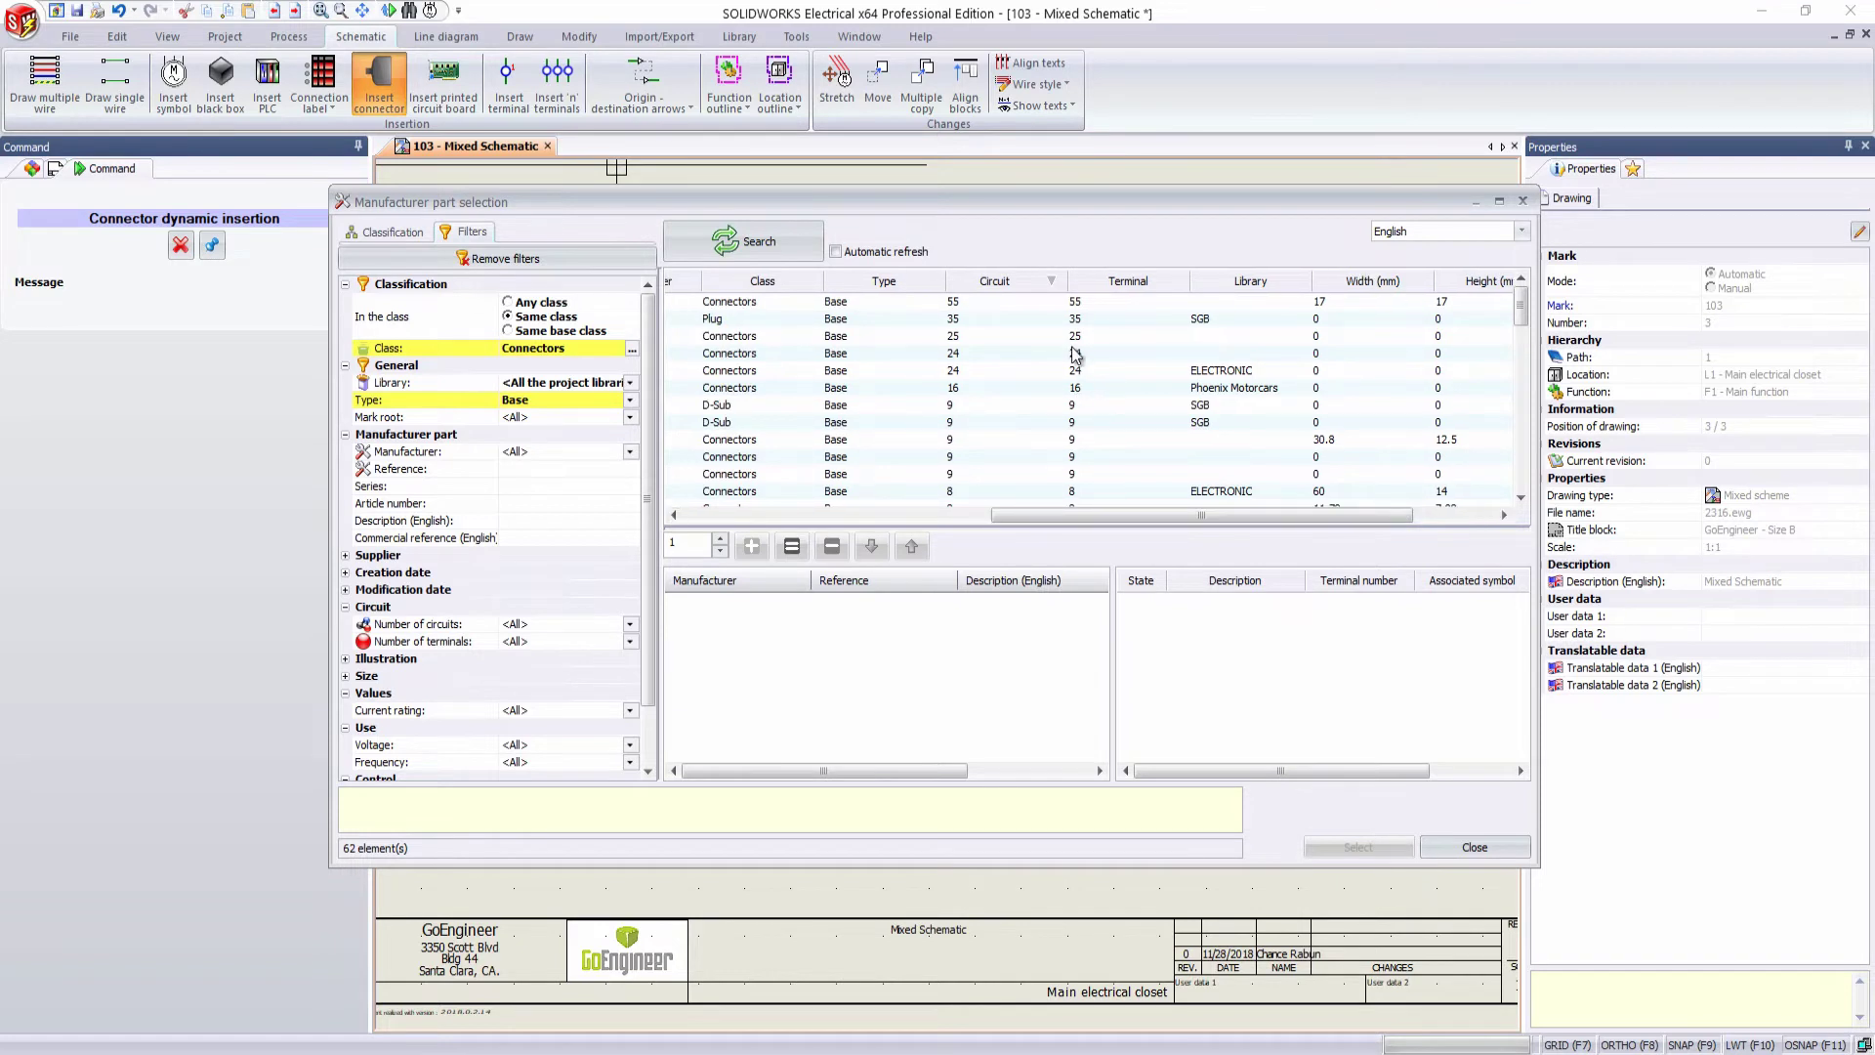
pyautogui.click(963, 384)
pyautogui.click(969, 369)
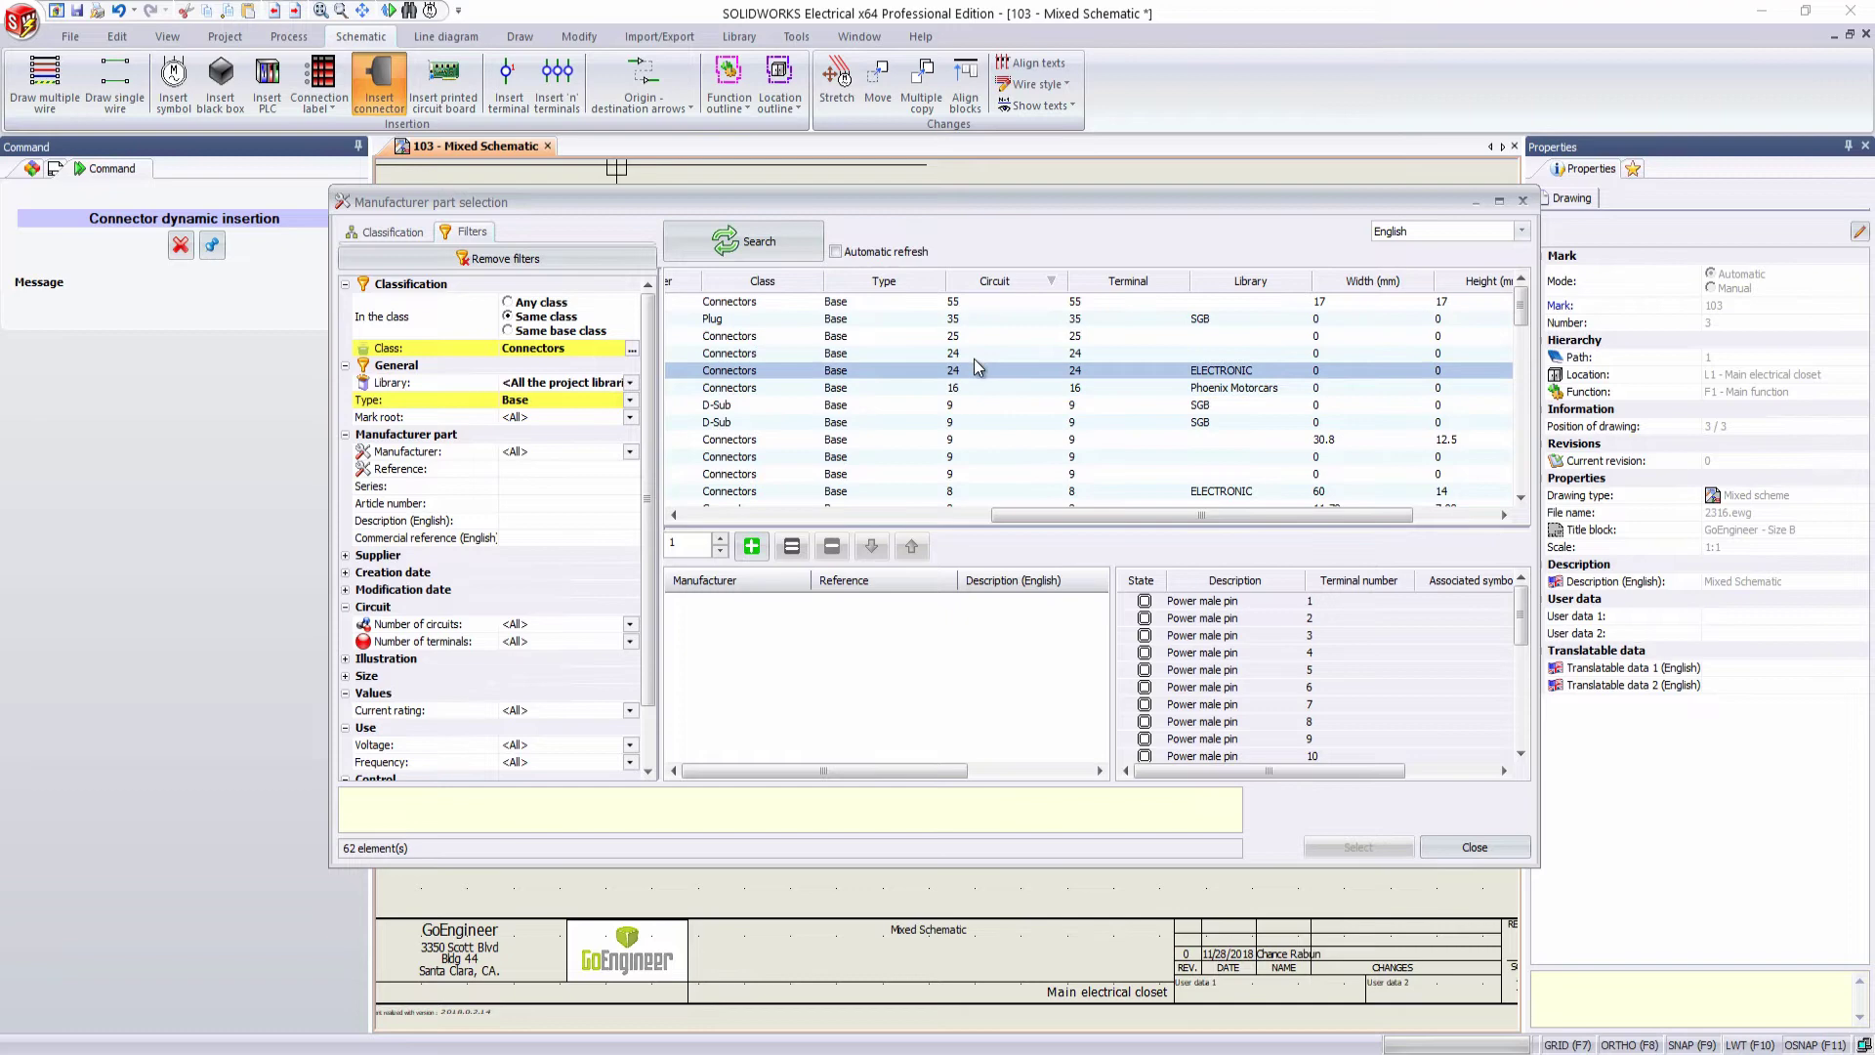
pyautogui.click(751, 546)
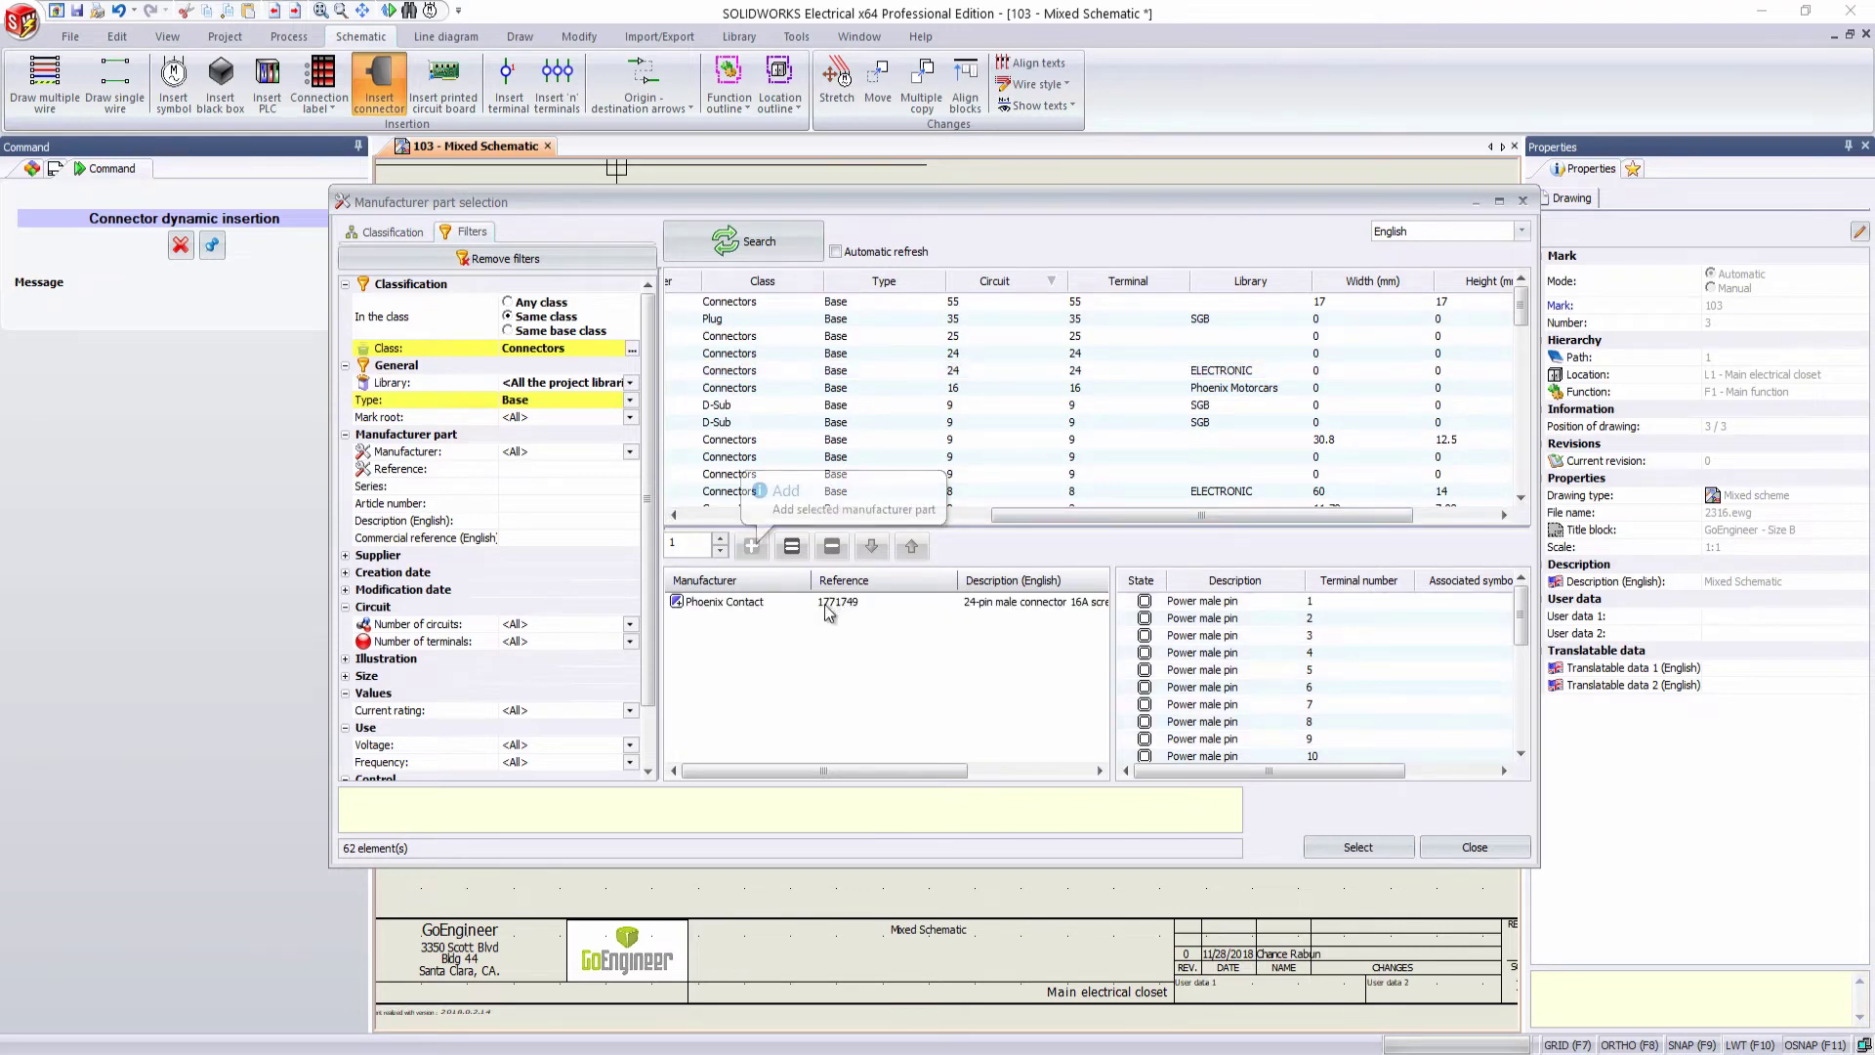
# - Confirm X4's manufacturer part and circuits, dismiss the symbol selector, and open the configuration list
pyautogui.click(1356, 849)
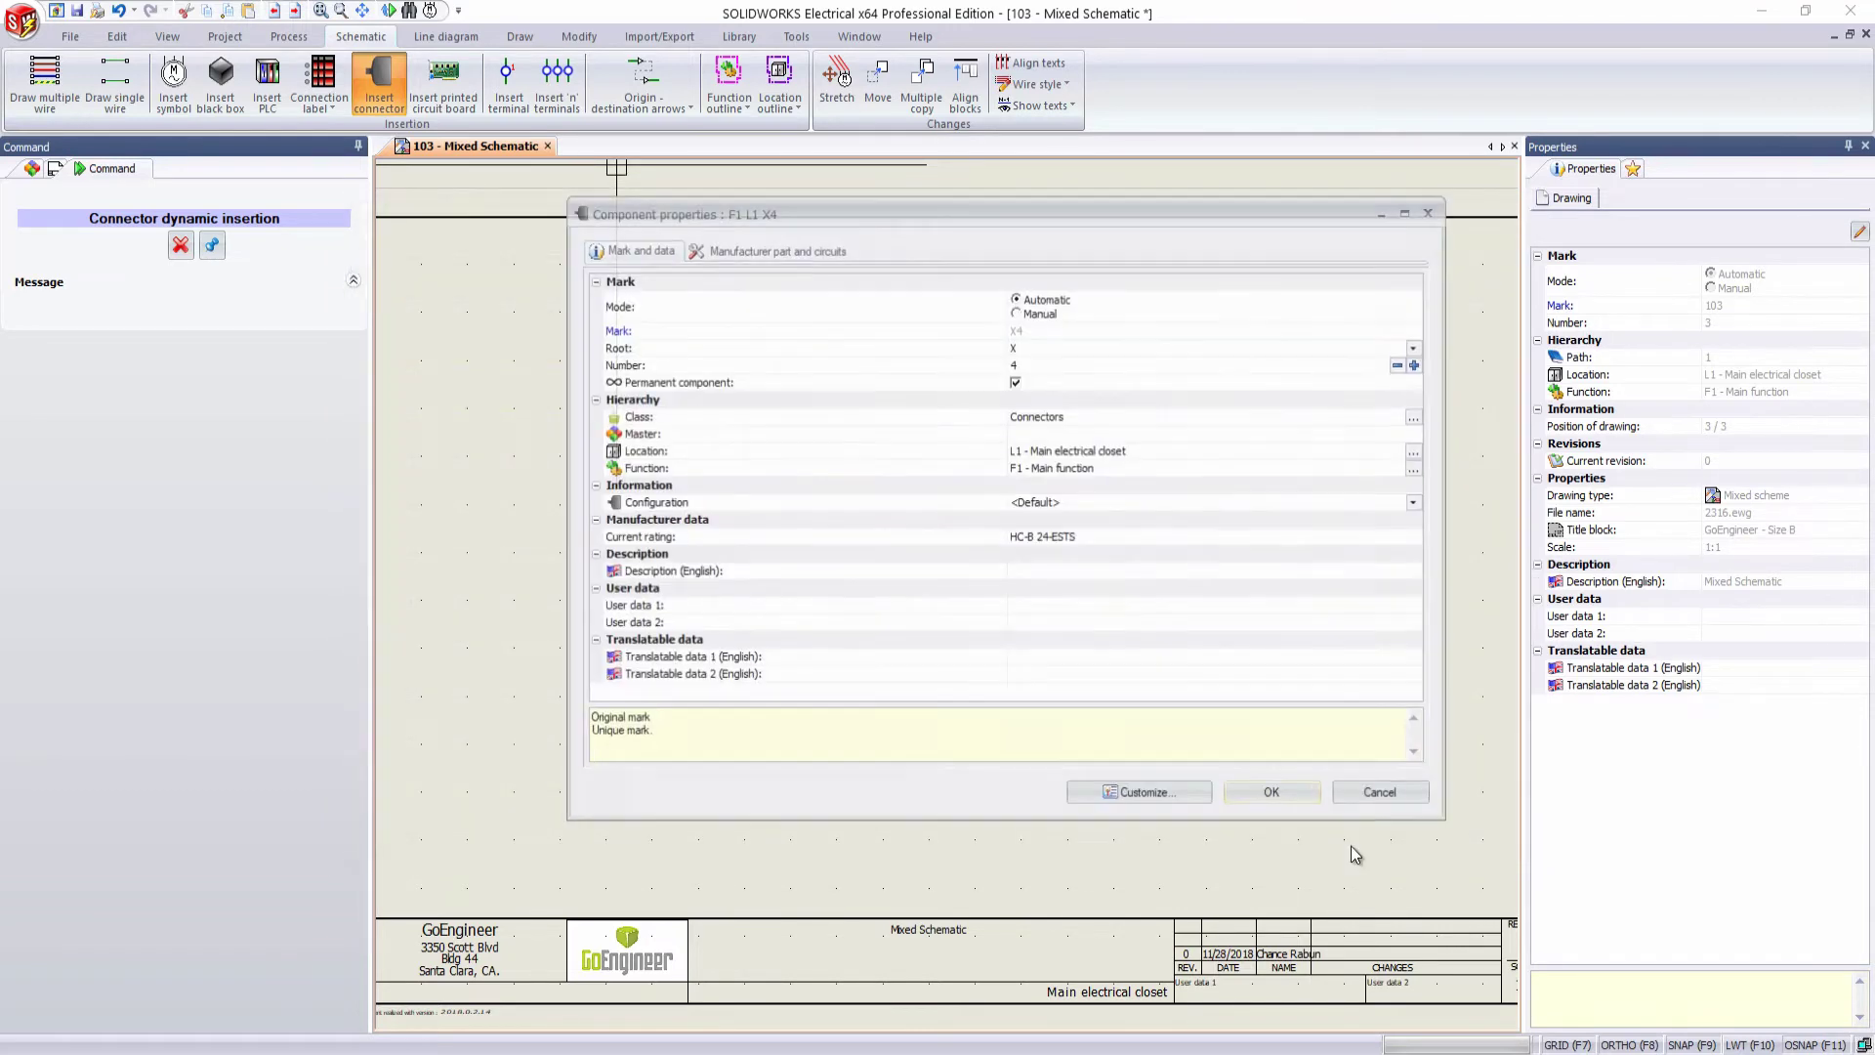
pyautogui.click(777, 249)
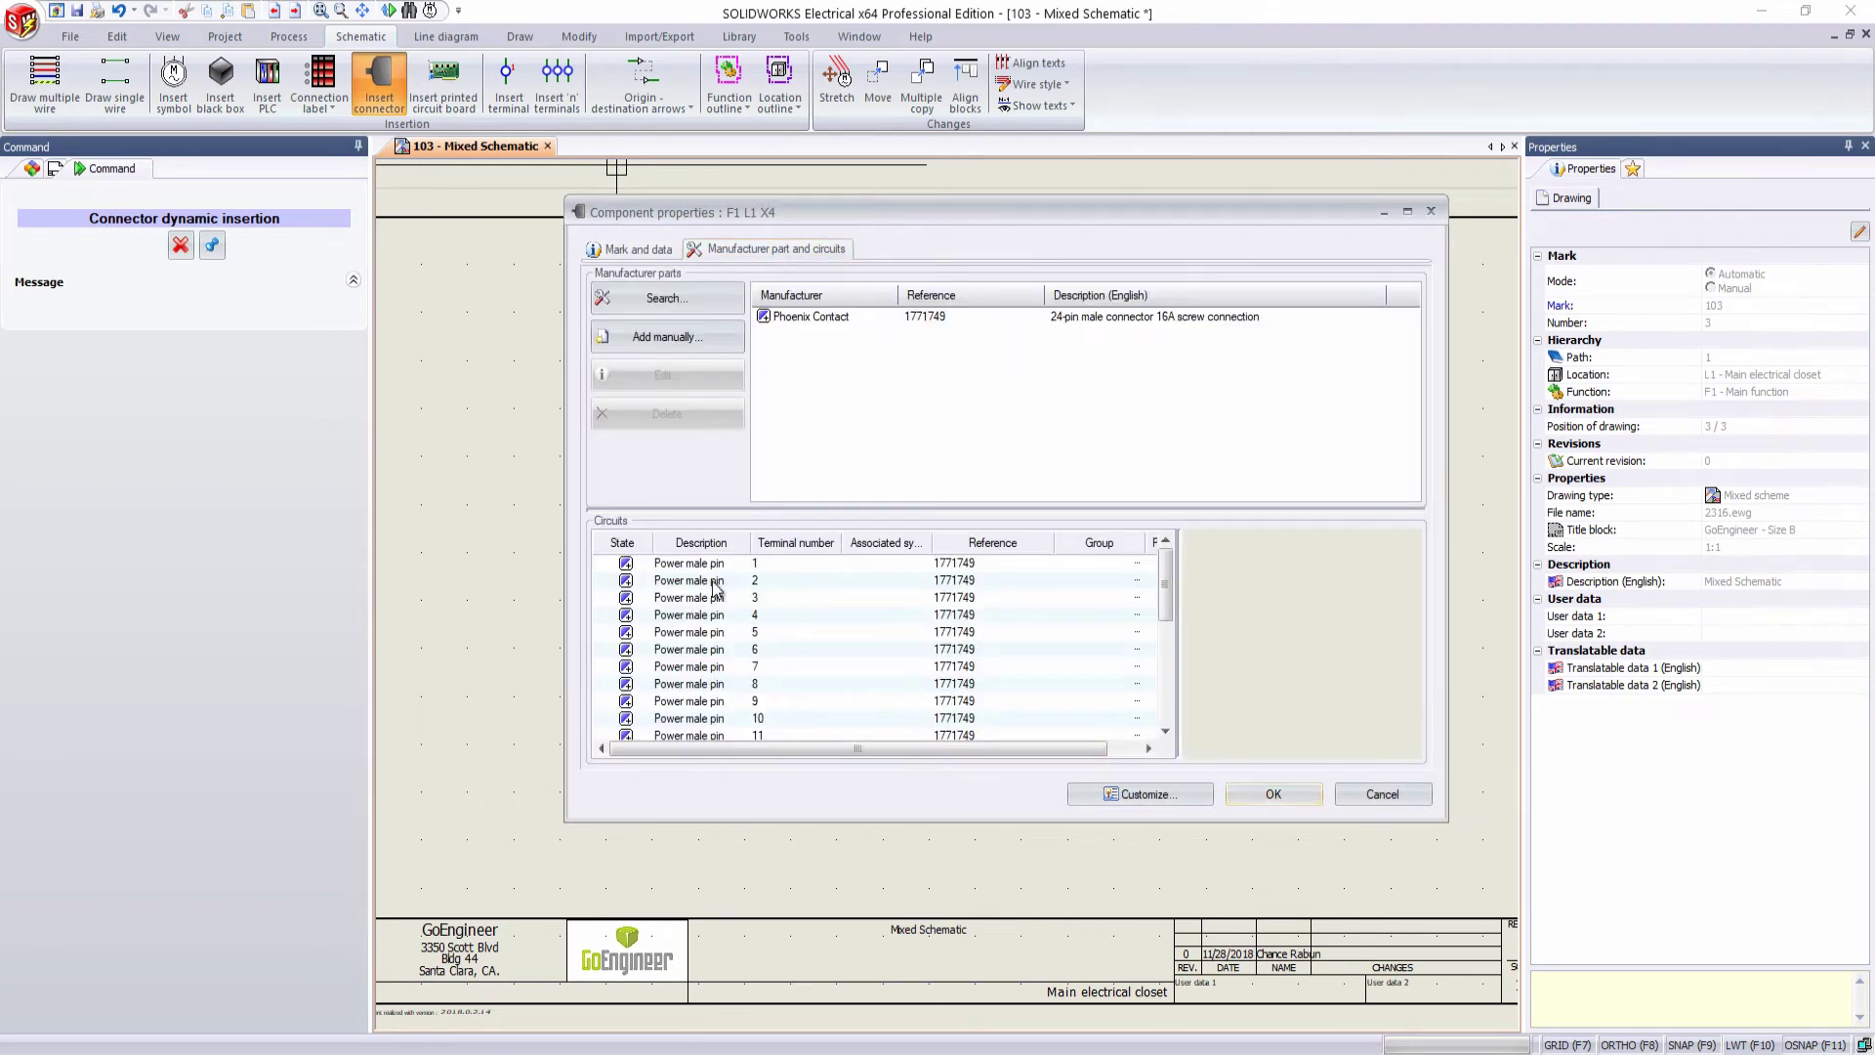
pyautogui.click(1293, 793)
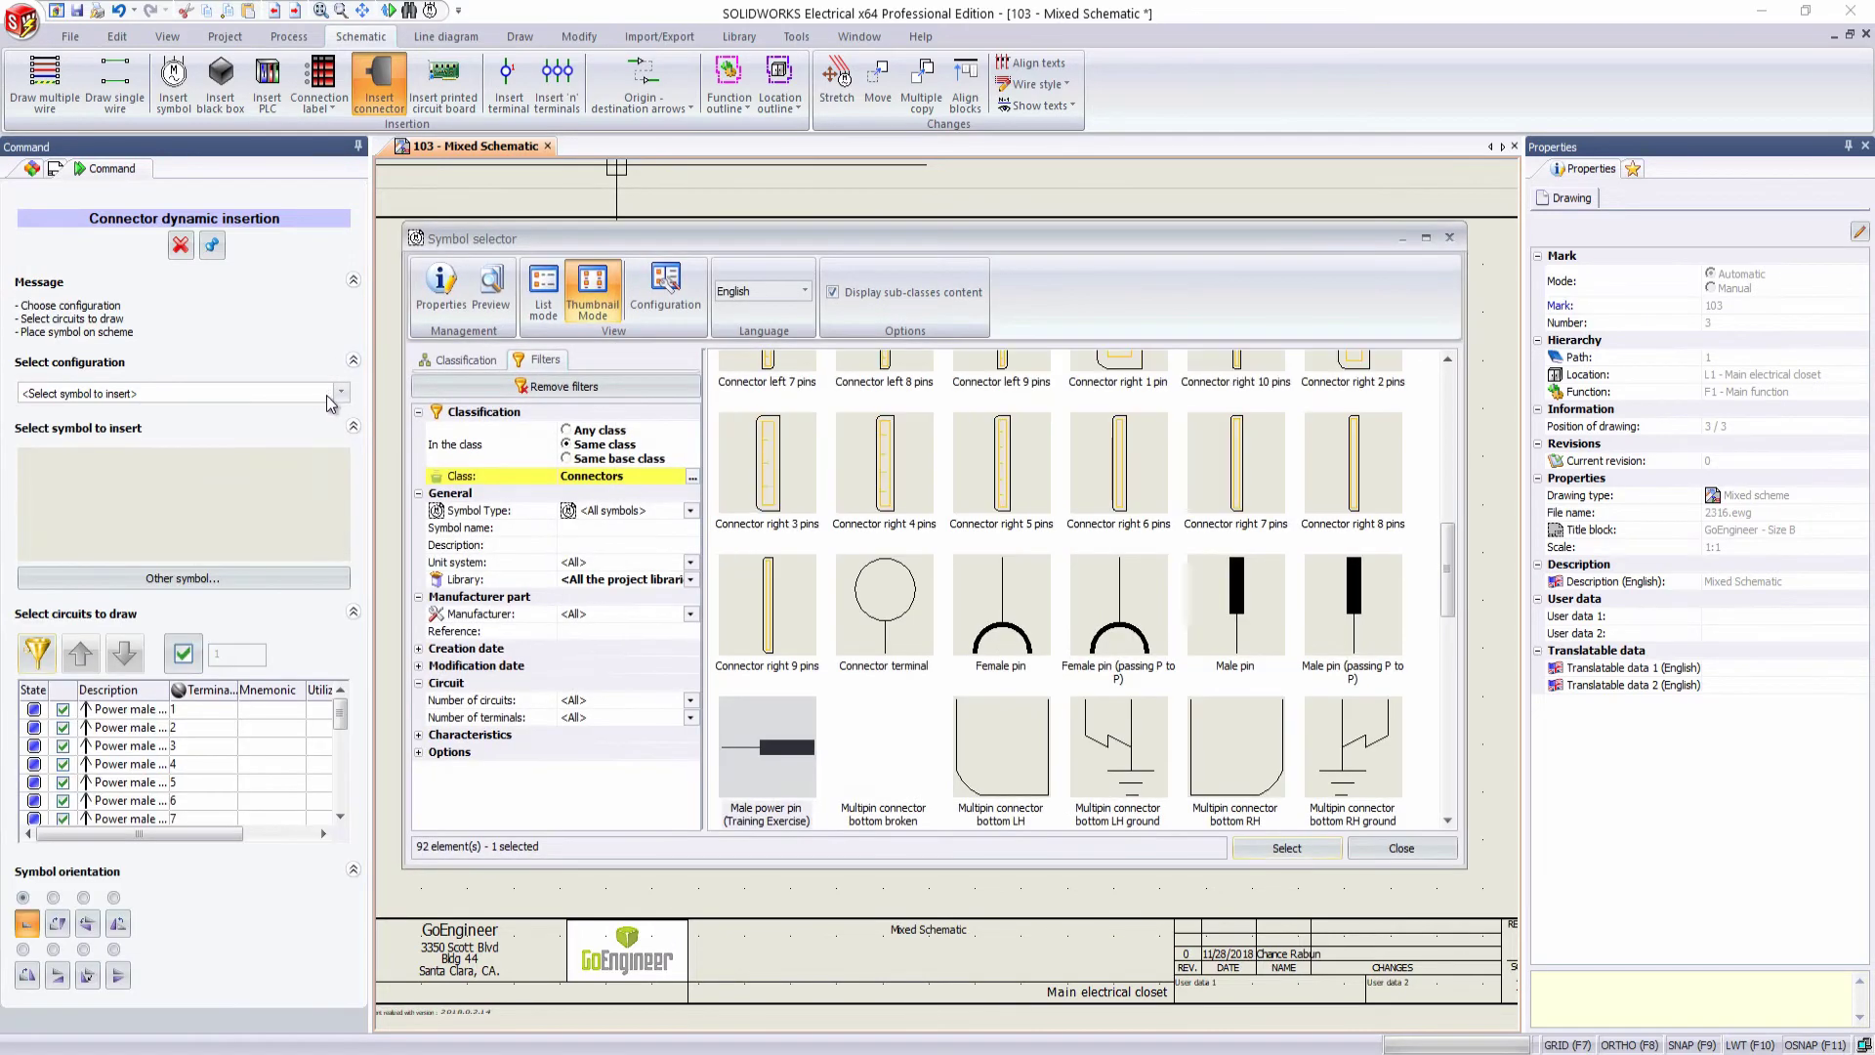
pyautogui.click(1450, 236)
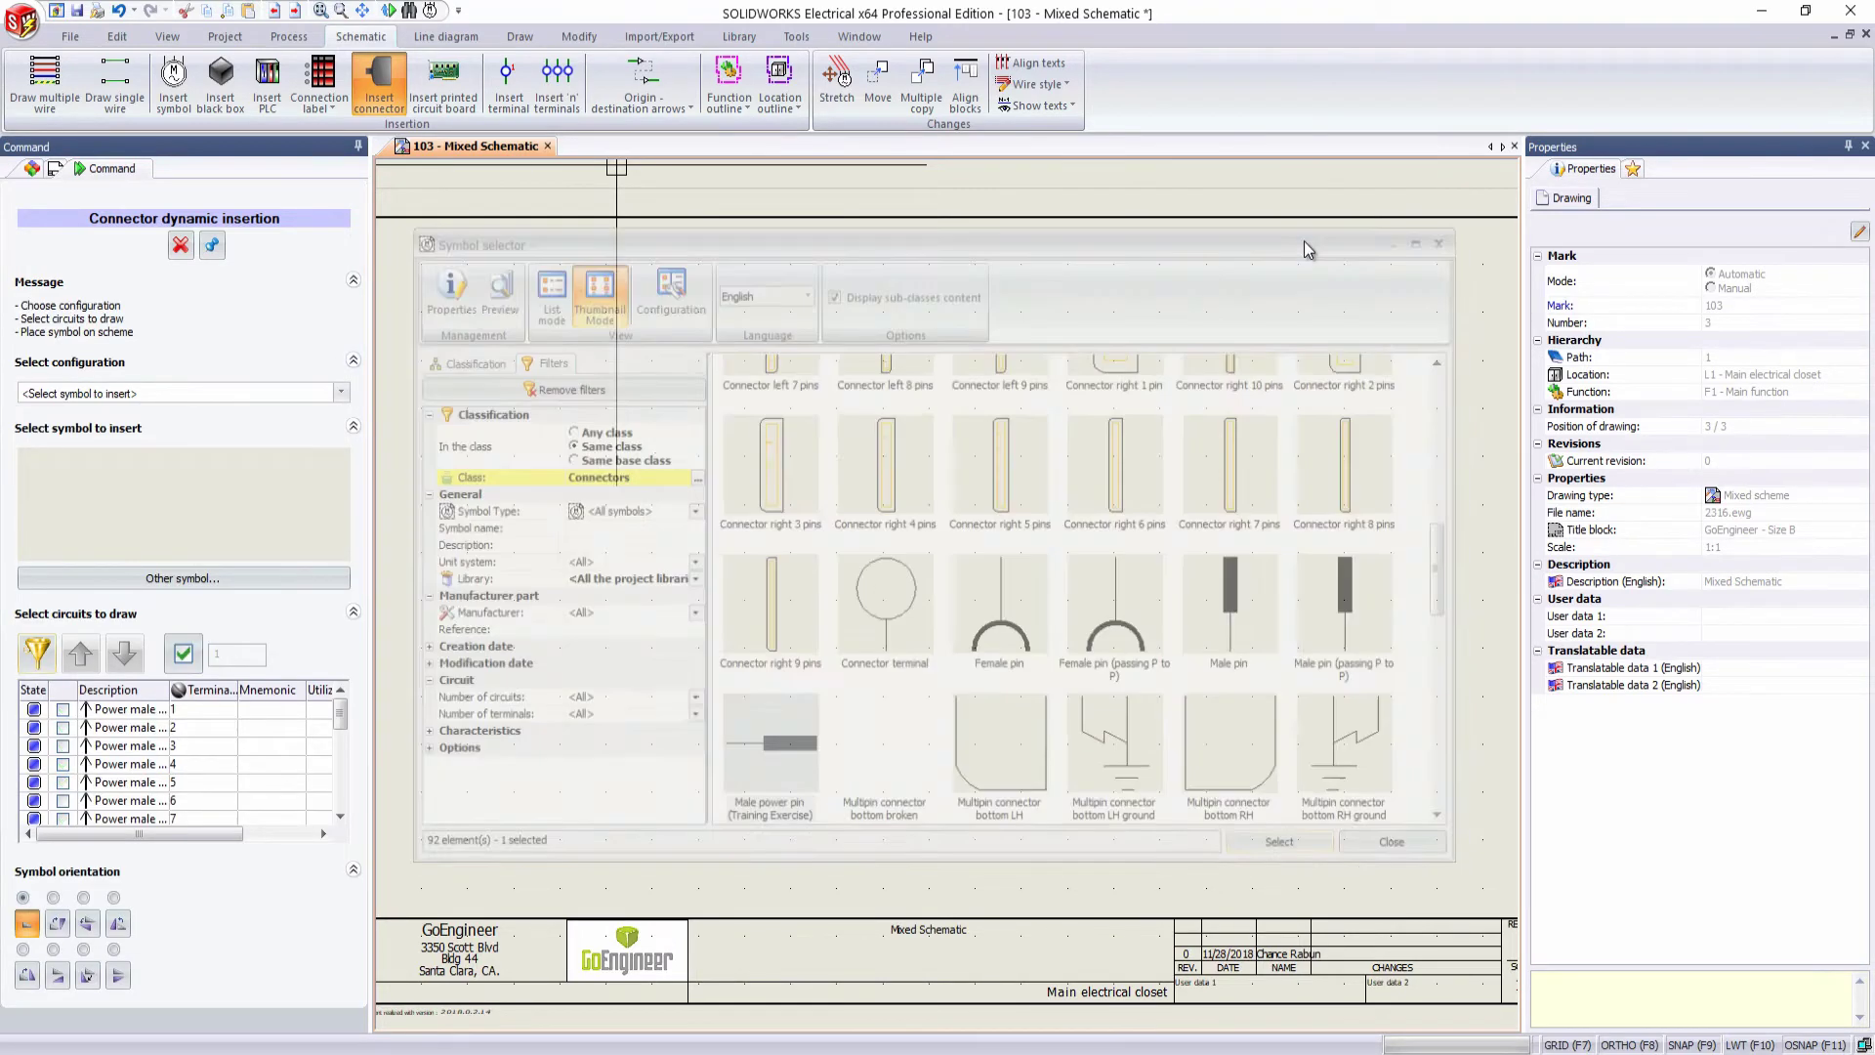
pyautogui.click(341, 367)
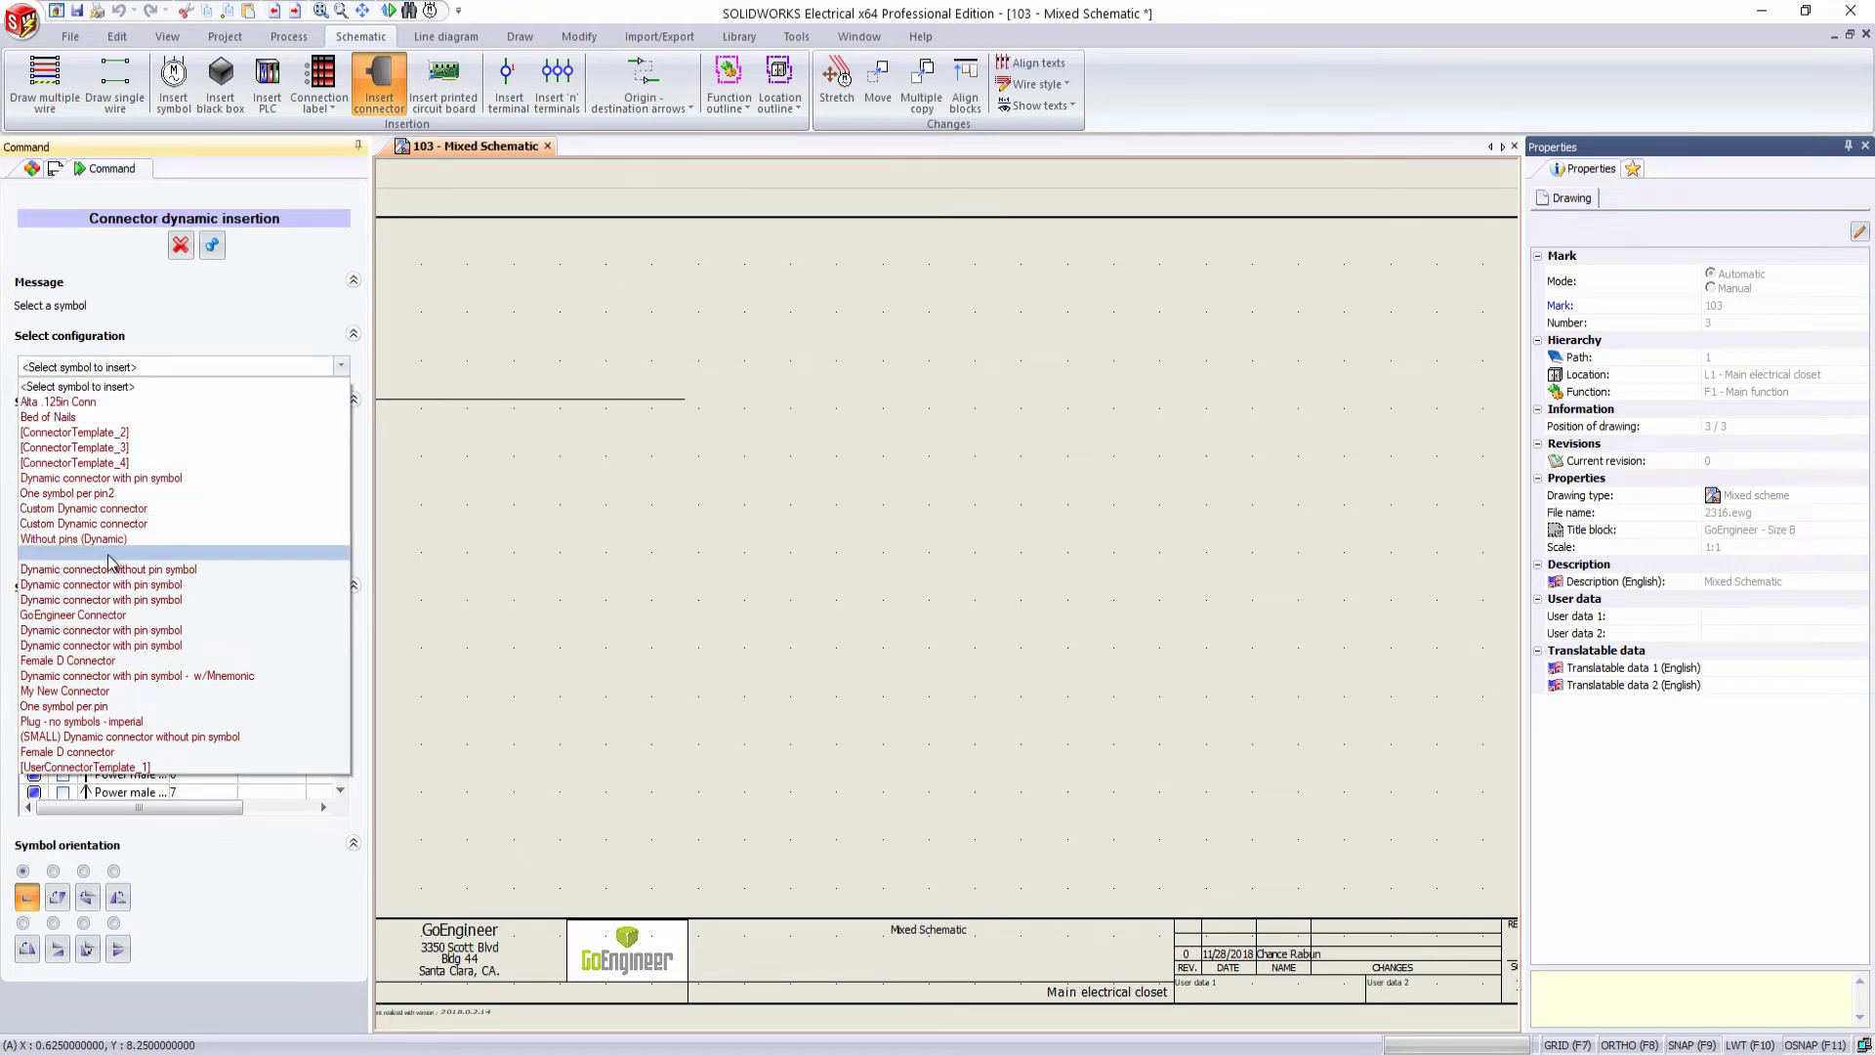
# - Choose the GoEngineer Connector configuration and tick Power male pins 1 through 7
pyautogui.click(105, 615)
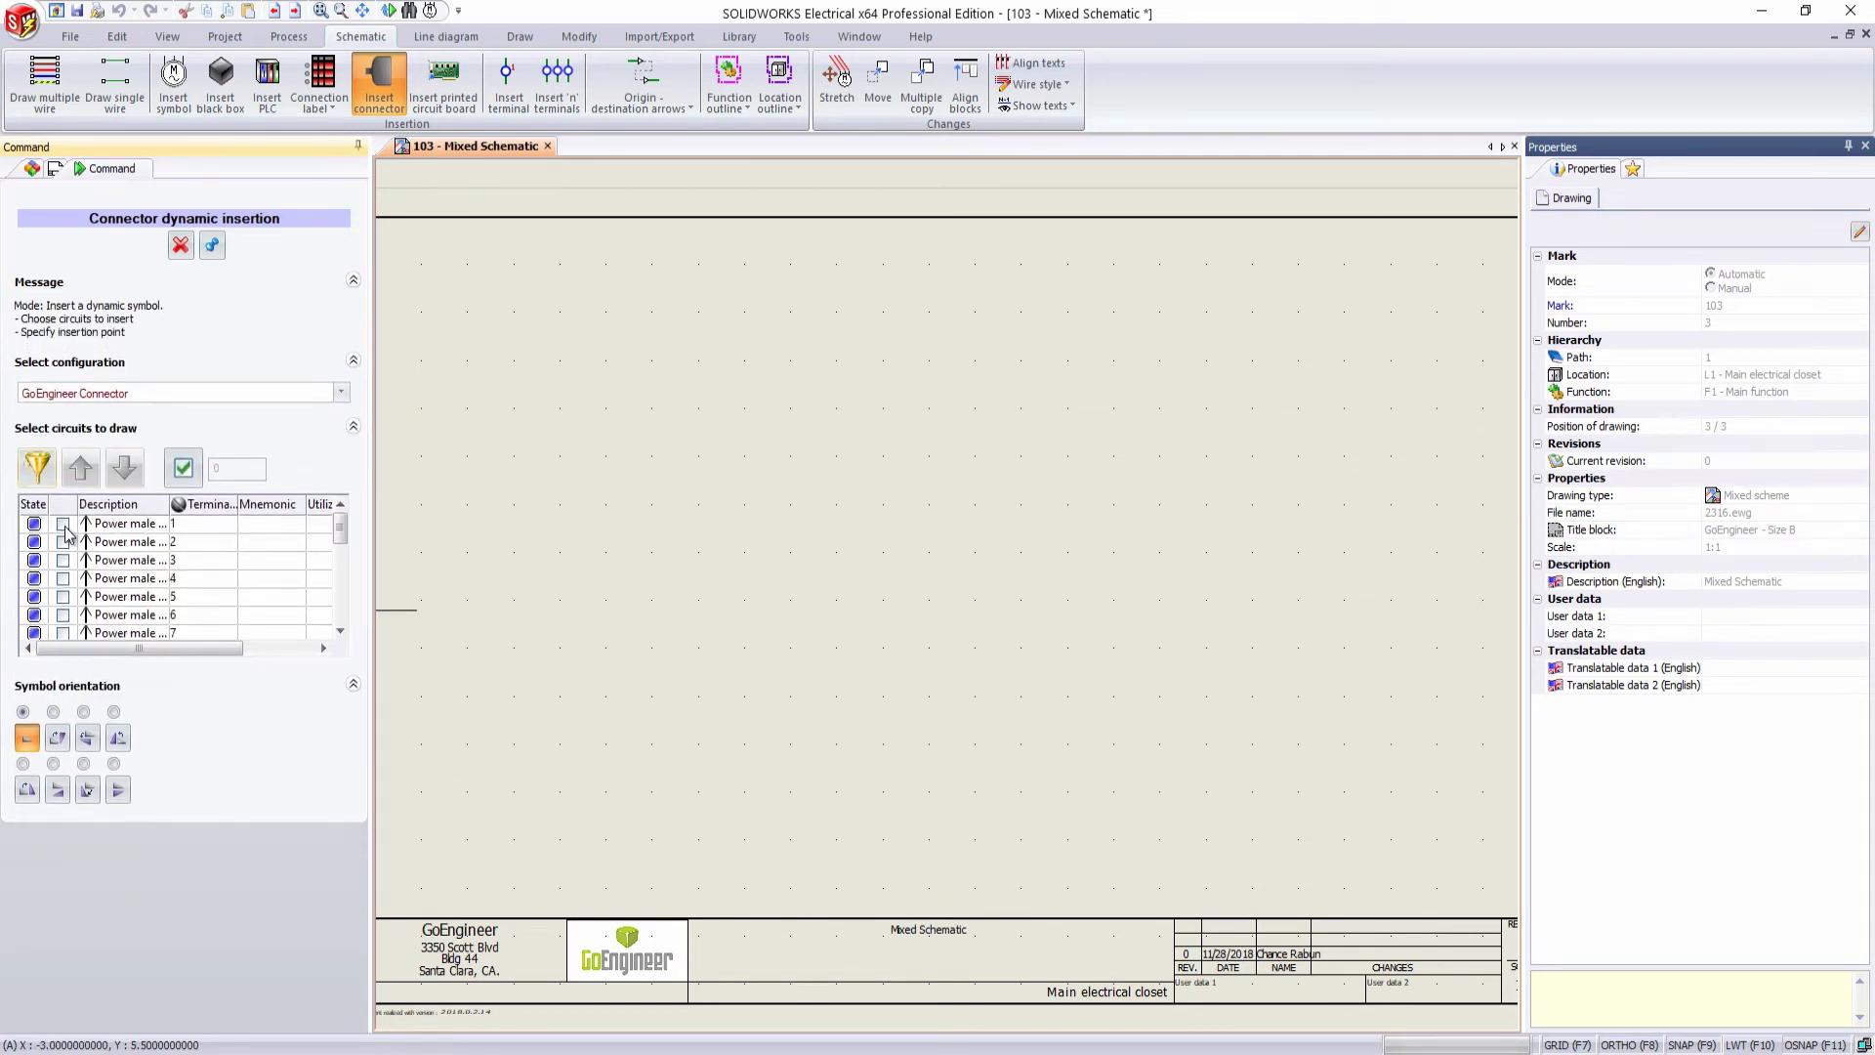
pyautogui.click(62, 524)
pyautogui.click(62, 542)
pyautogui.click(63, 561)
pyautogui.click(63, 579)
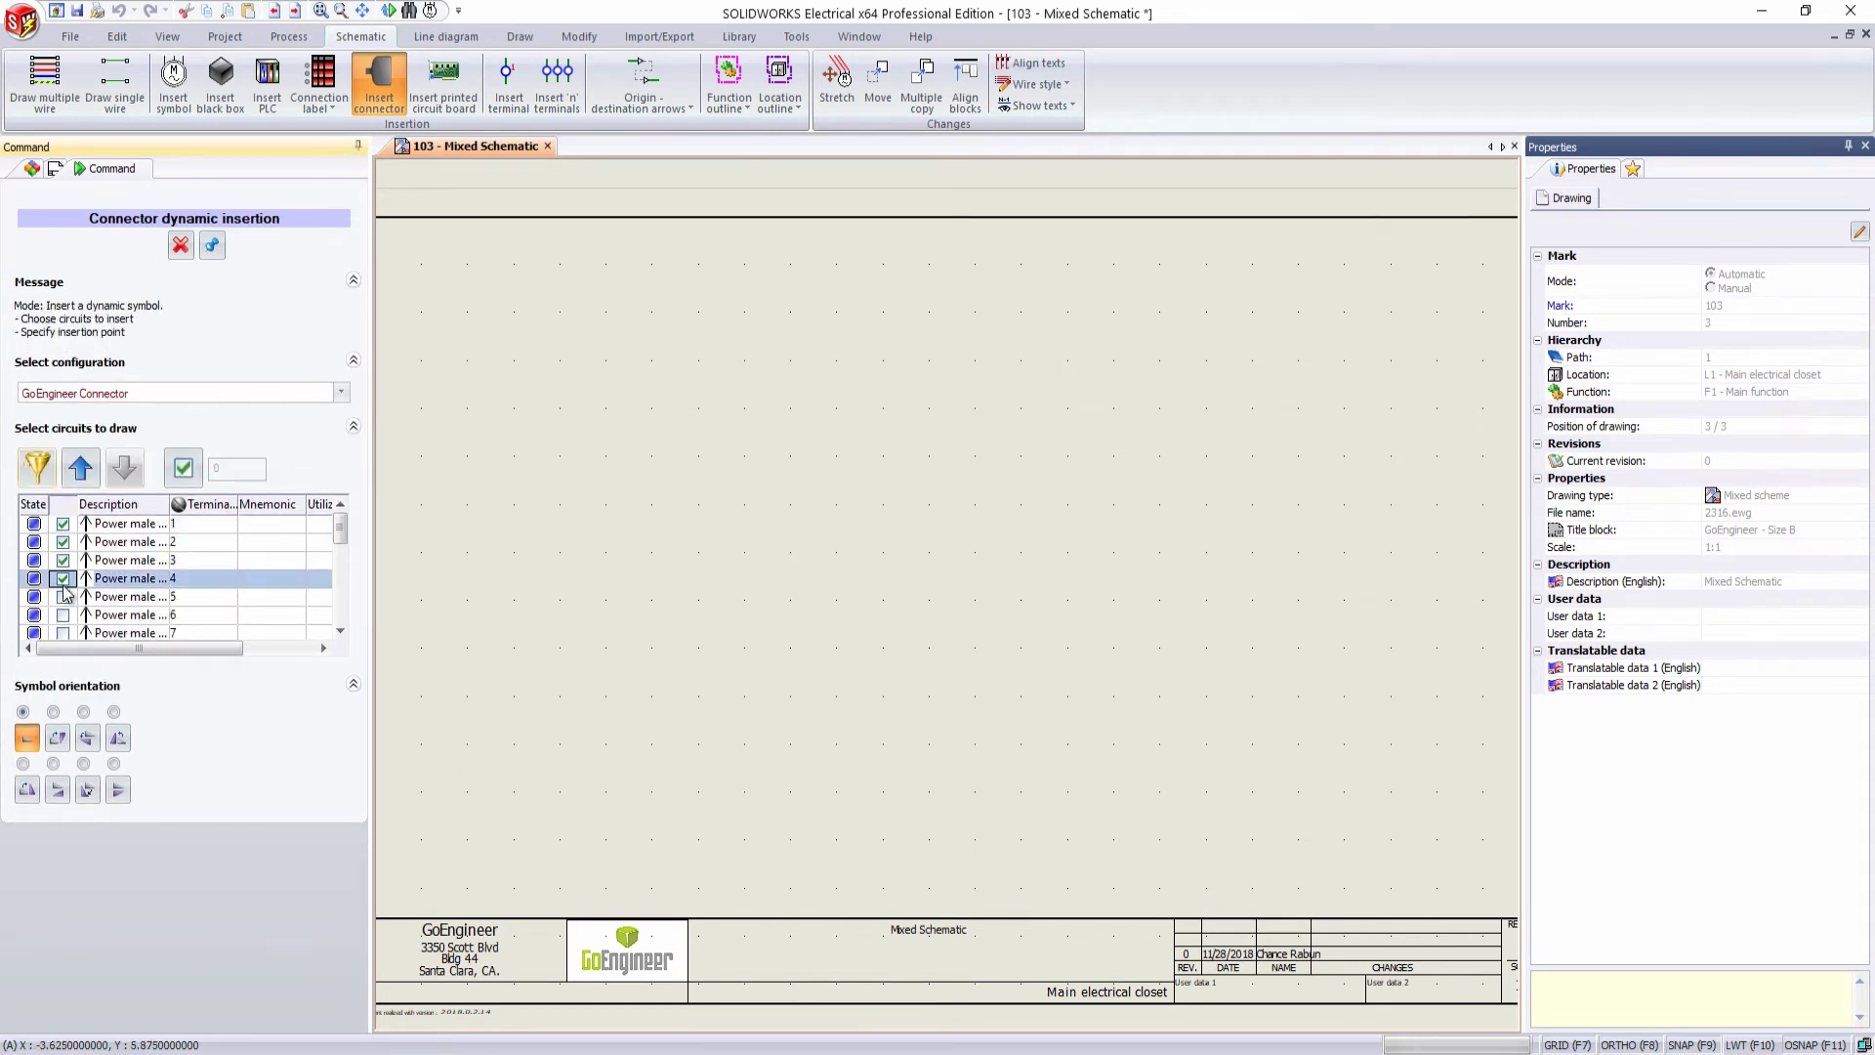
pyautogui.click(63, 597)
pyautogui.click(62, 615)
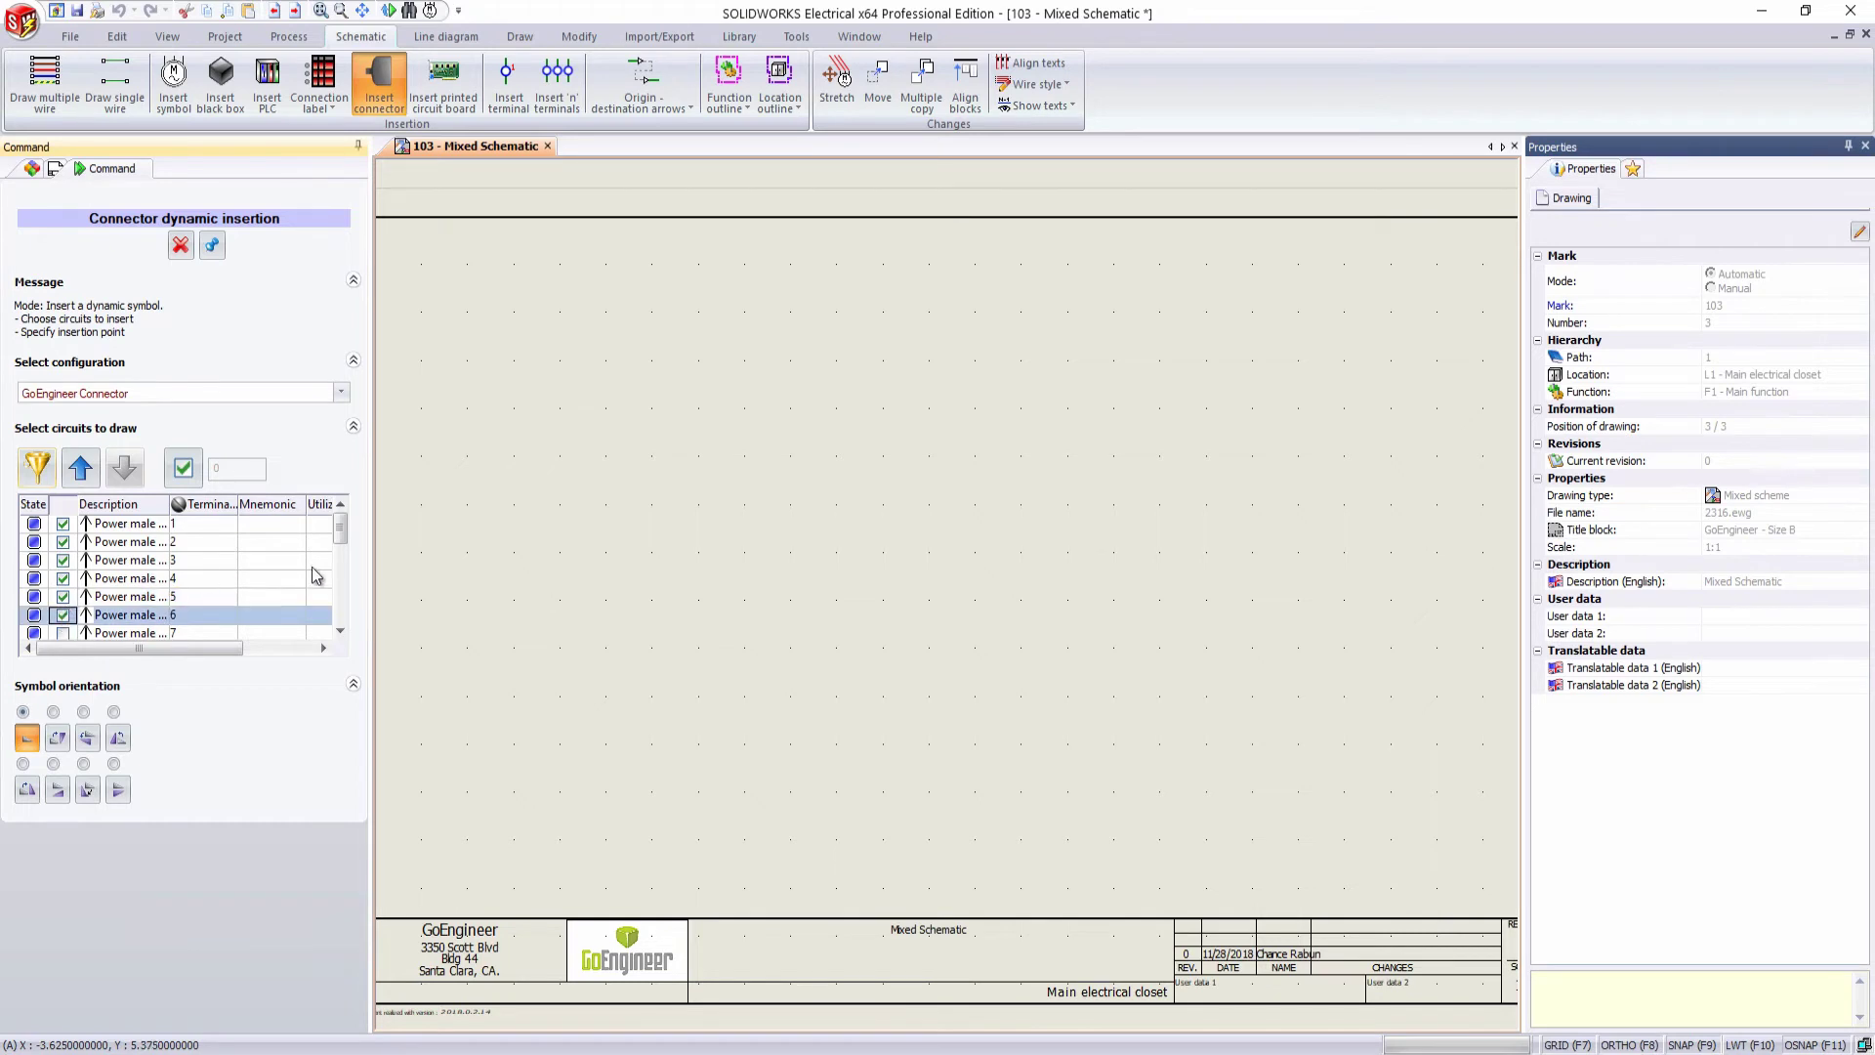
pyautogui.click(62, 633)
# - Further down the circuit list, also tick Power male pins 13 through 16
pyautogui.moveTo(339, 536); pyautogui.dragTo(340, 578)
pyautogui.click(63, 597)
pyautogui.click(62, 614)
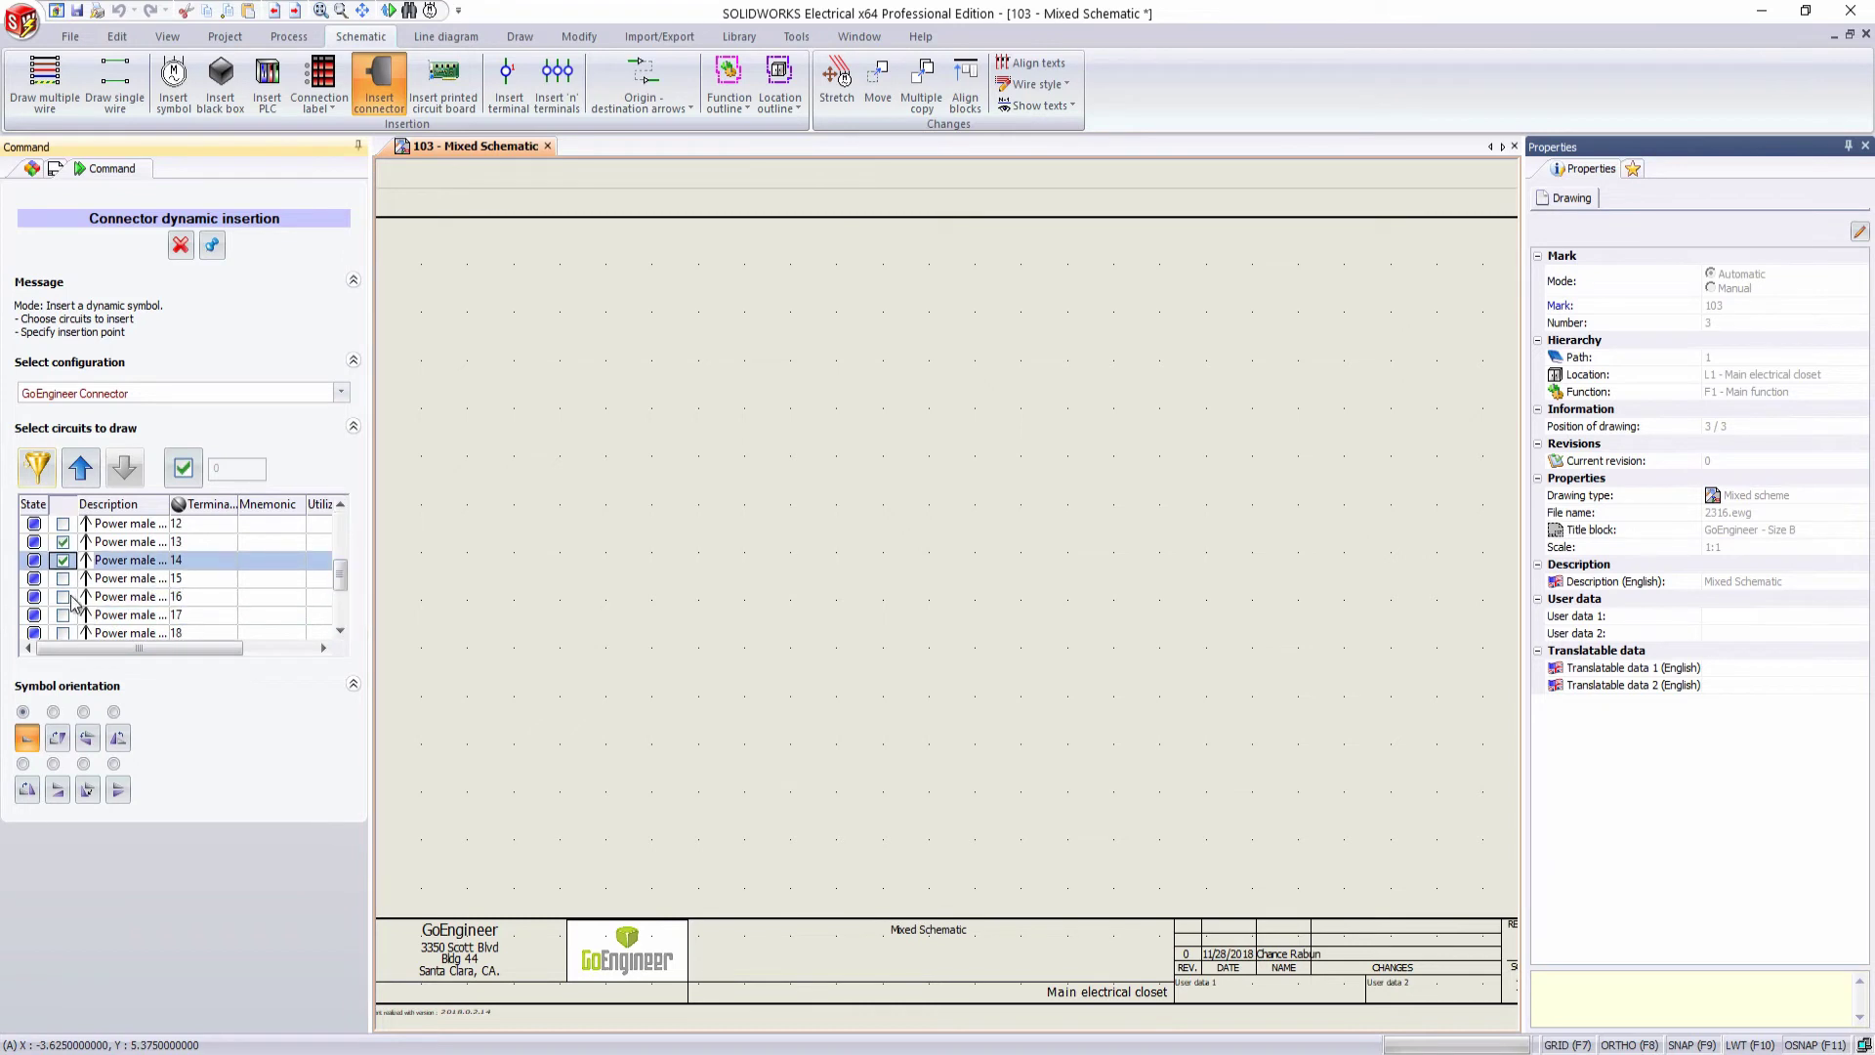
pyautogui.click(63, 578)
pyautogui.click(63, 596)
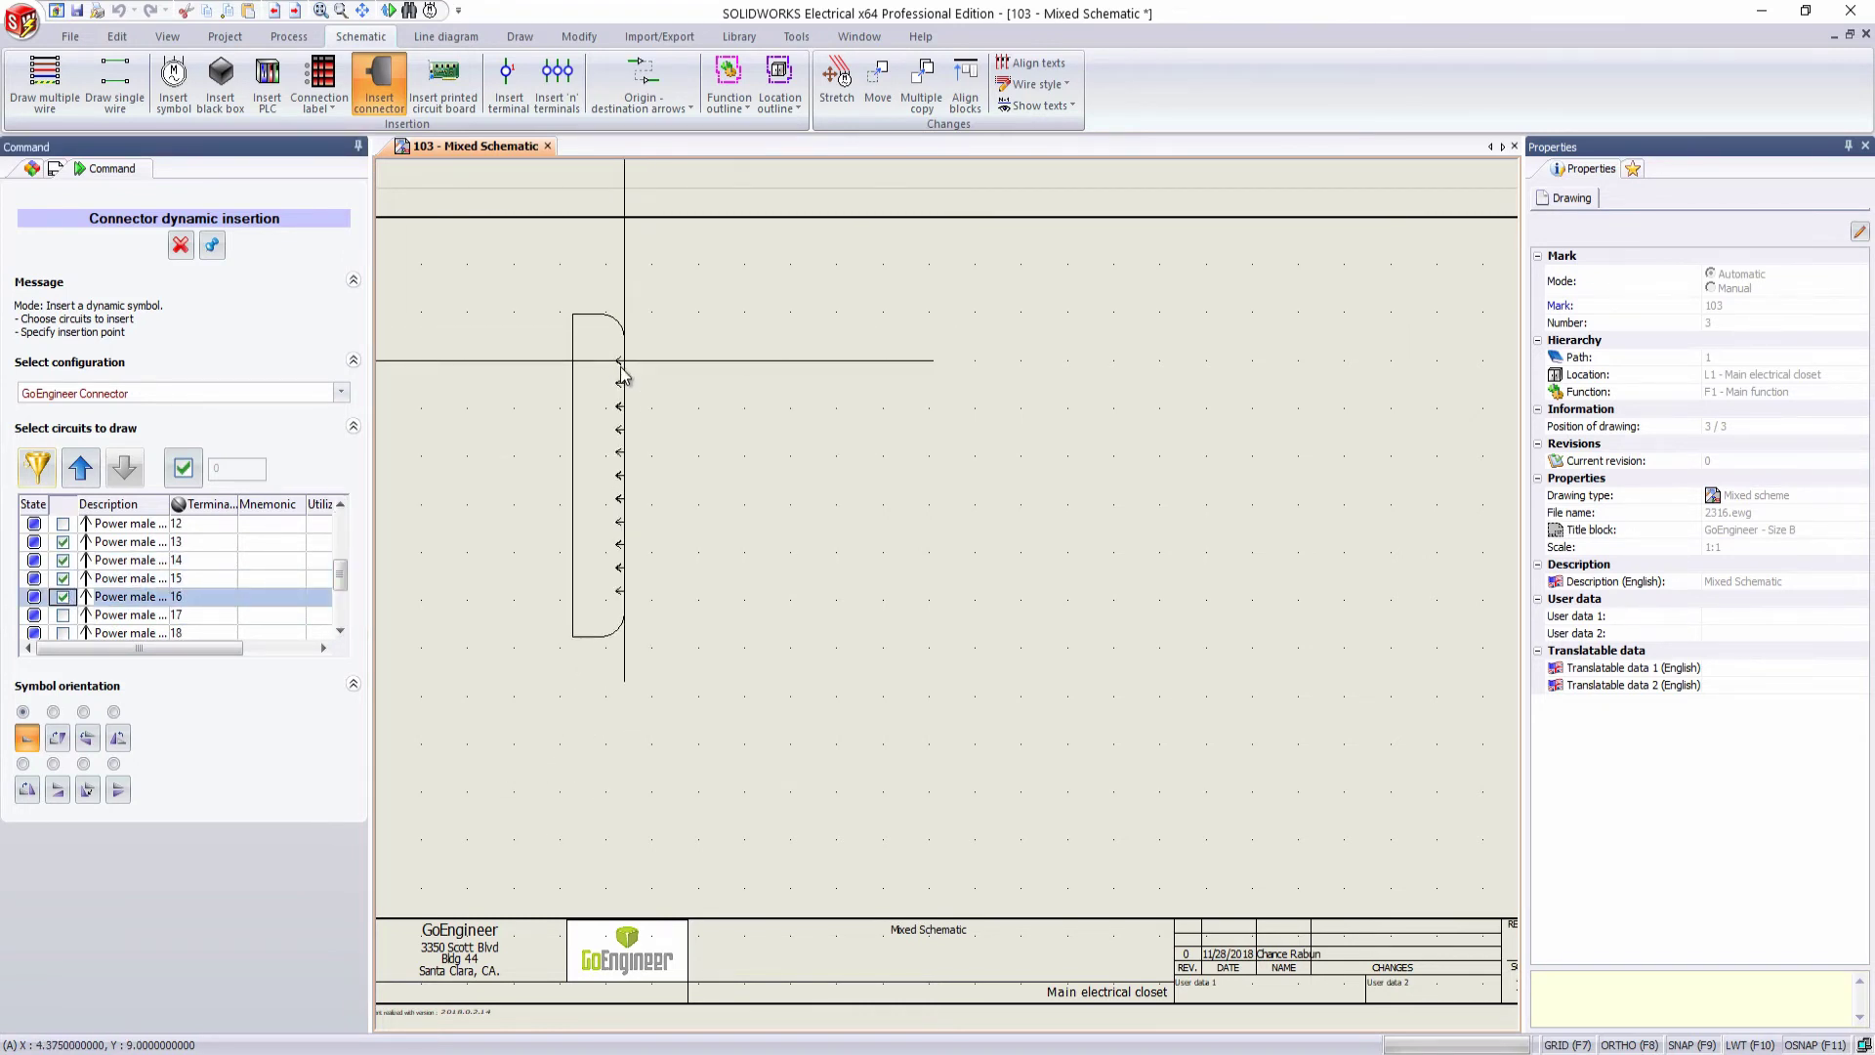
# - Preview rotated connector orientations, then restore the default upright orientation with pins facing left
pyautogui.click(58, 737)
pyautogui.click(24, 713)
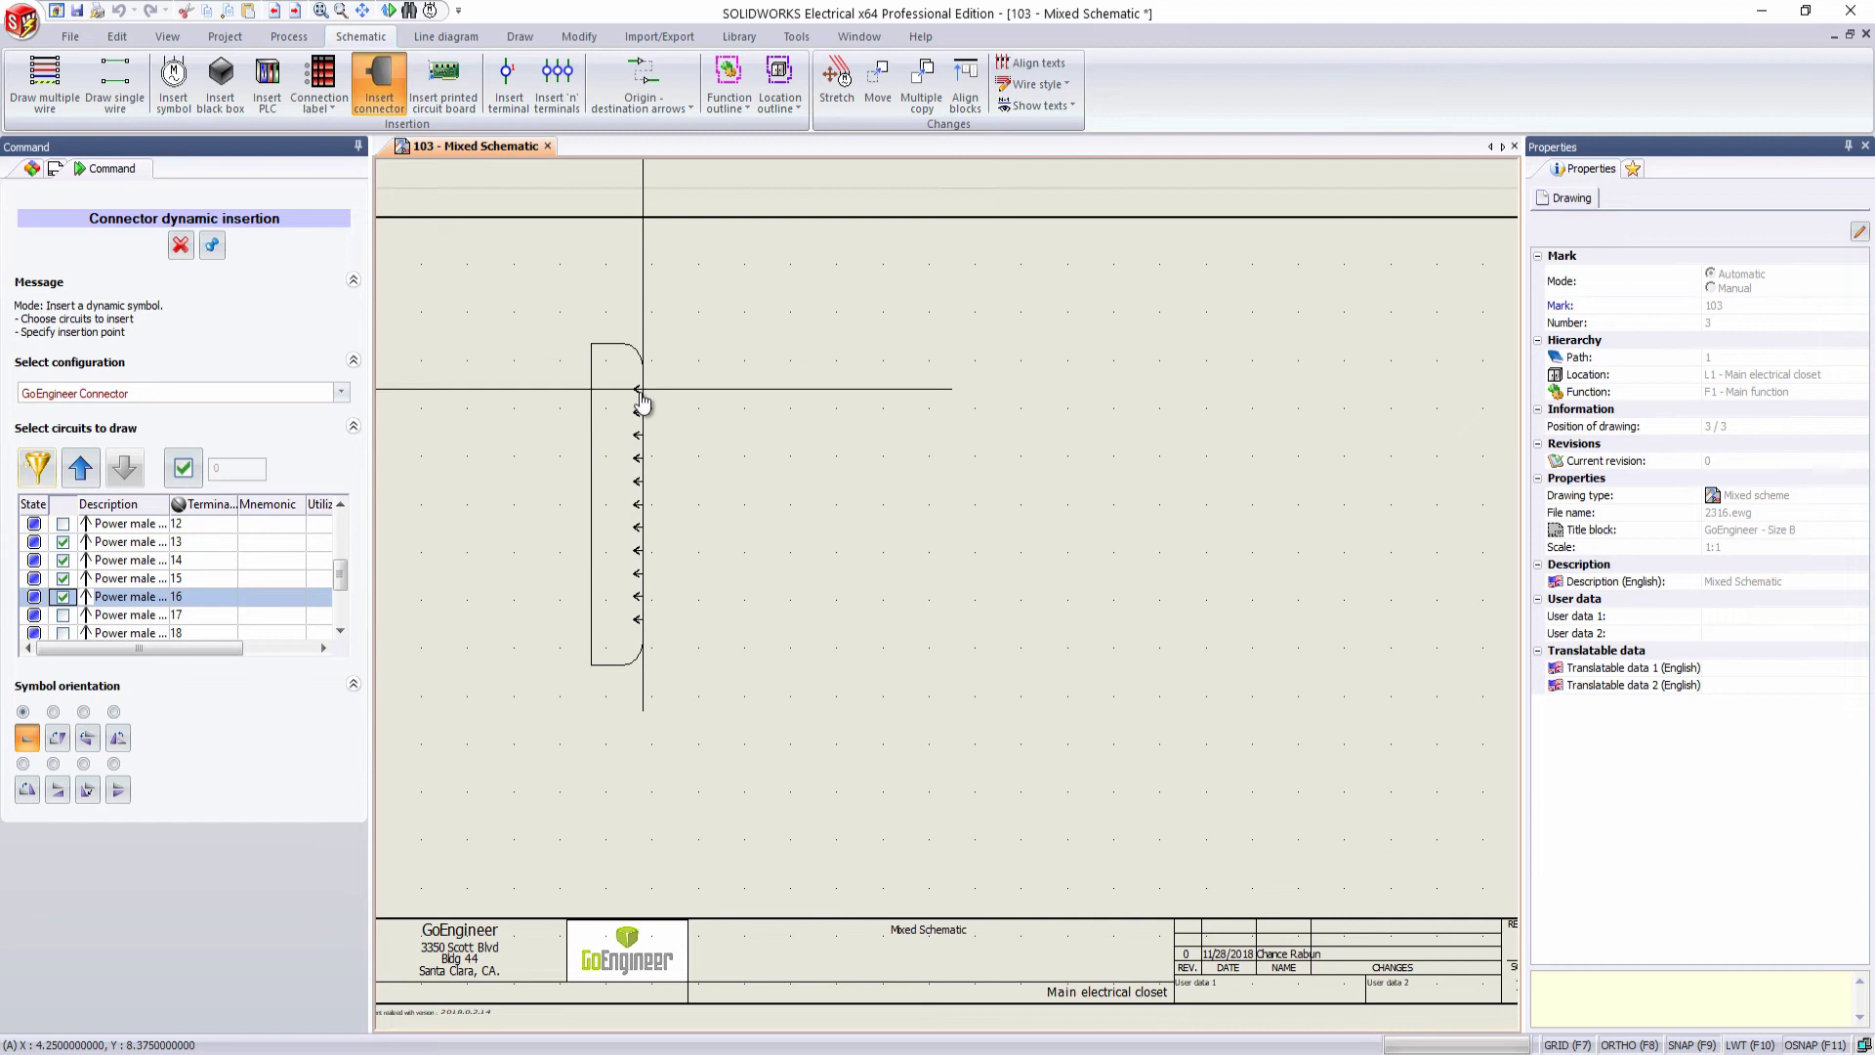
pyautogui.press('space')
pyautogui.press('space')
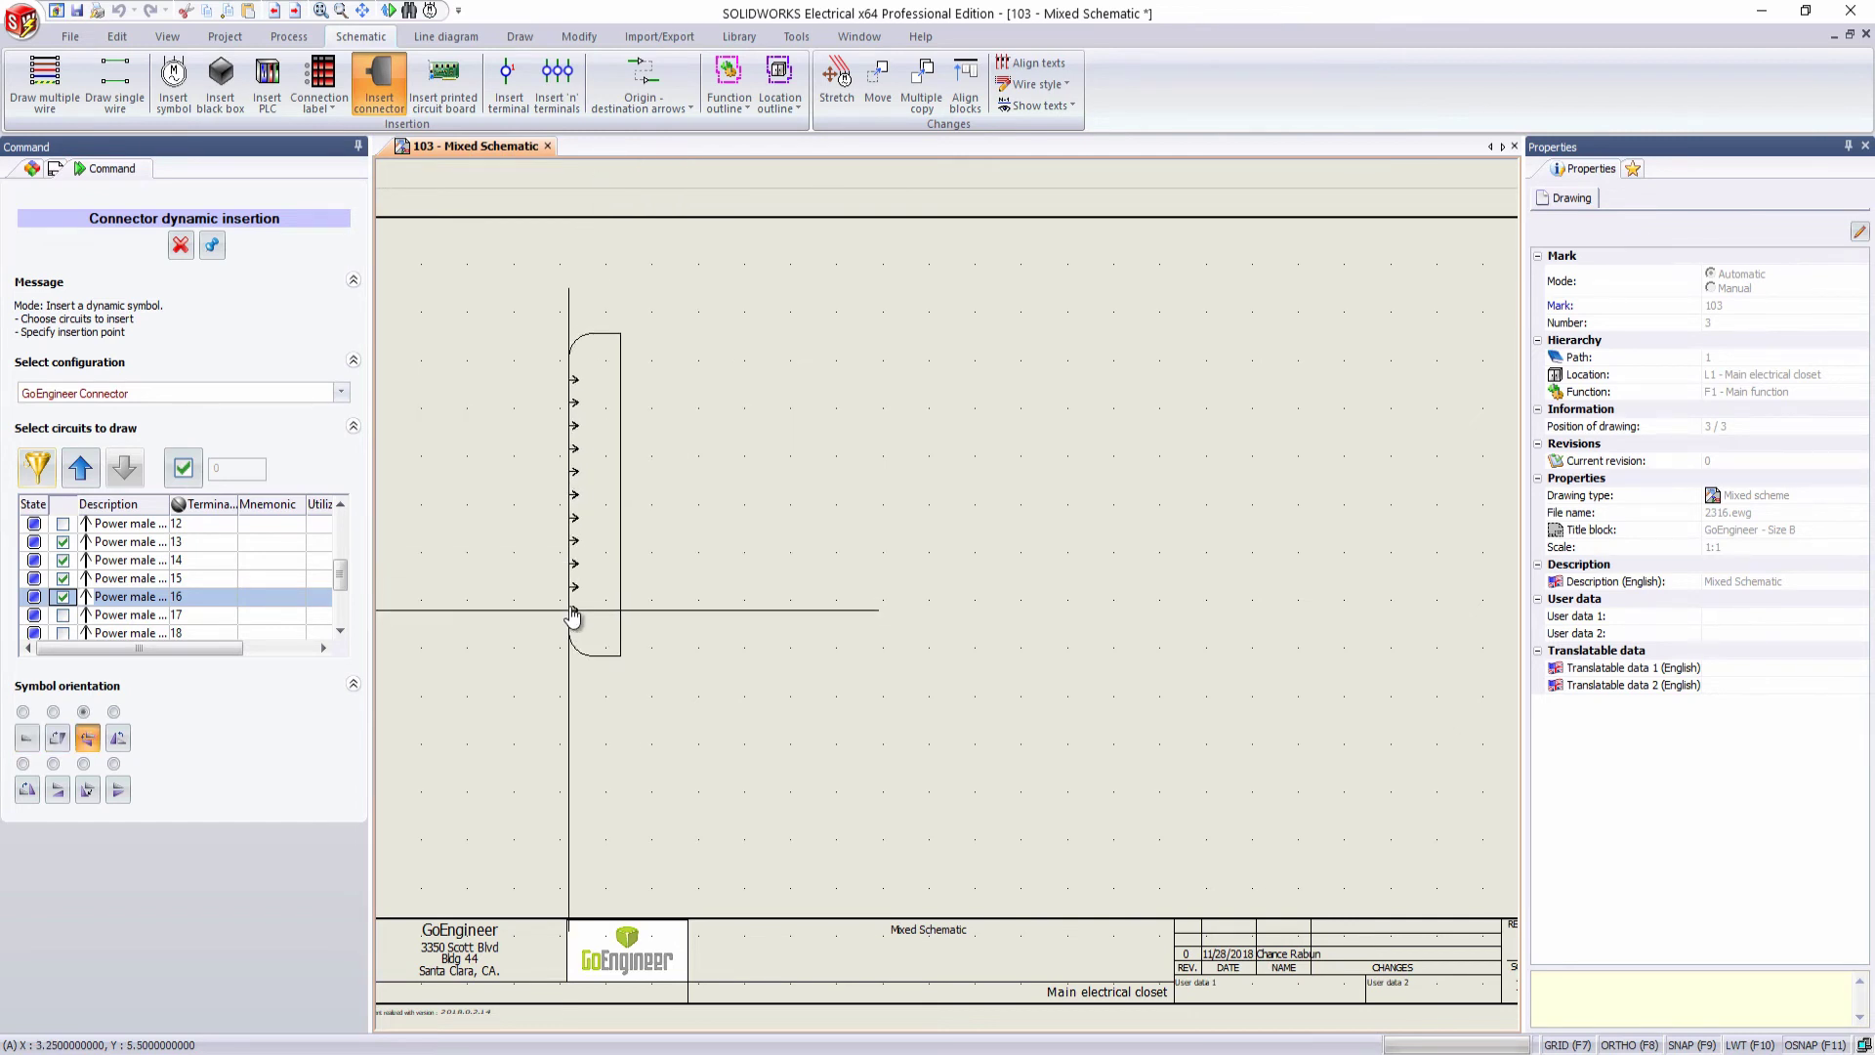
pyautogui.press('space')
pyautogui.press('space')
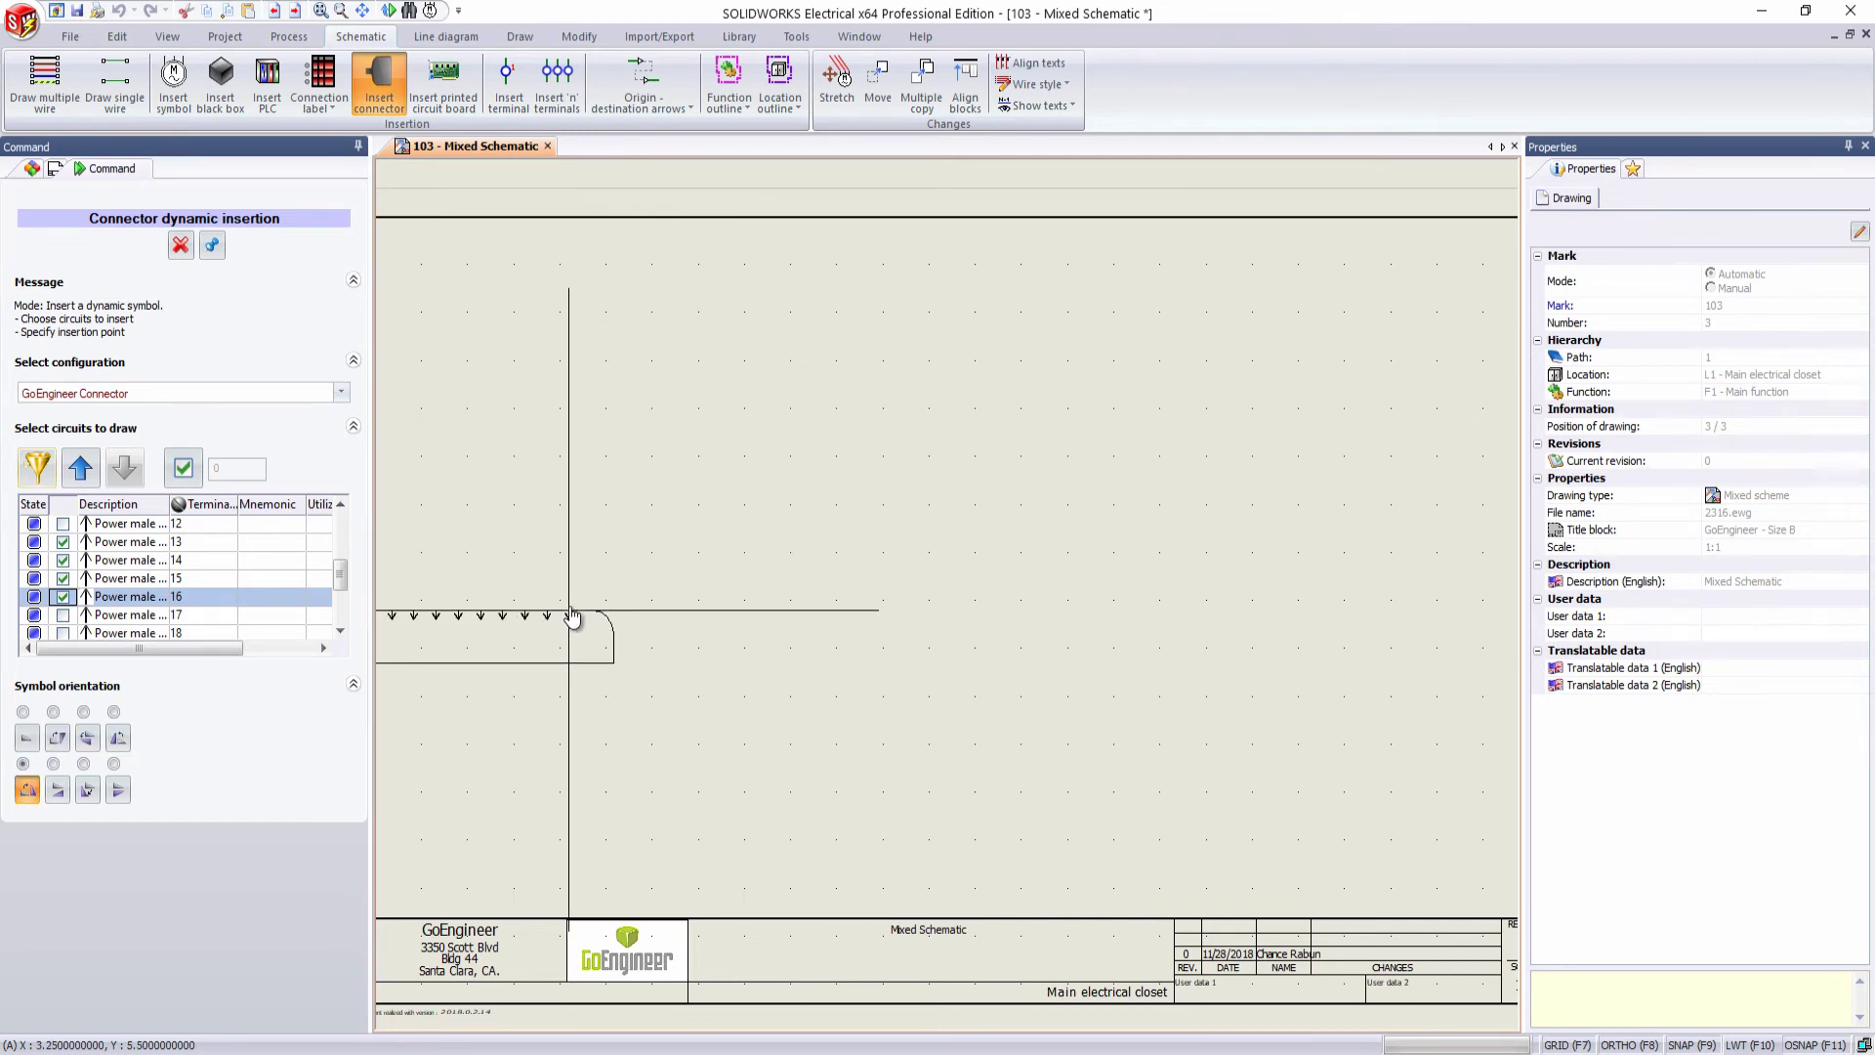
pyautogui.click(25, 713)
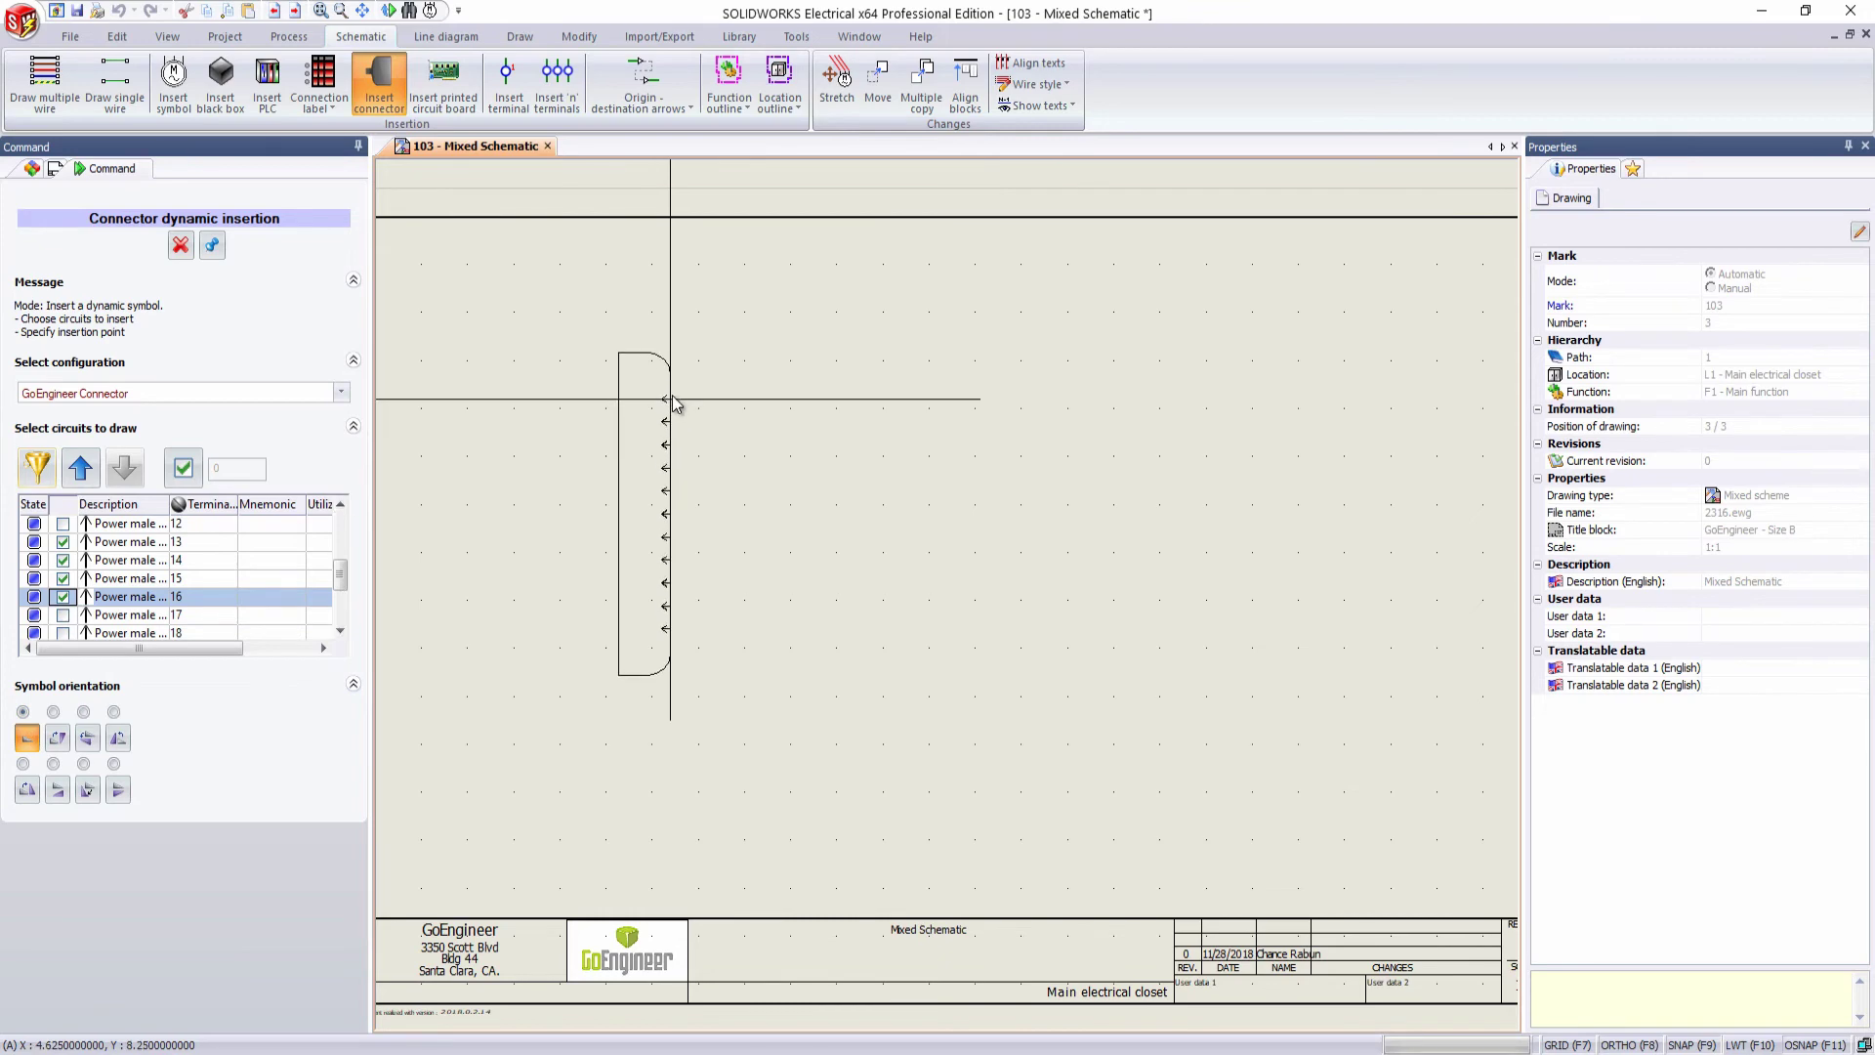
# - Include all circuits, place connector X4 (Phoenix Contact 1771749) on the schematic, and end insertion
pyautogui.click(660, 404)
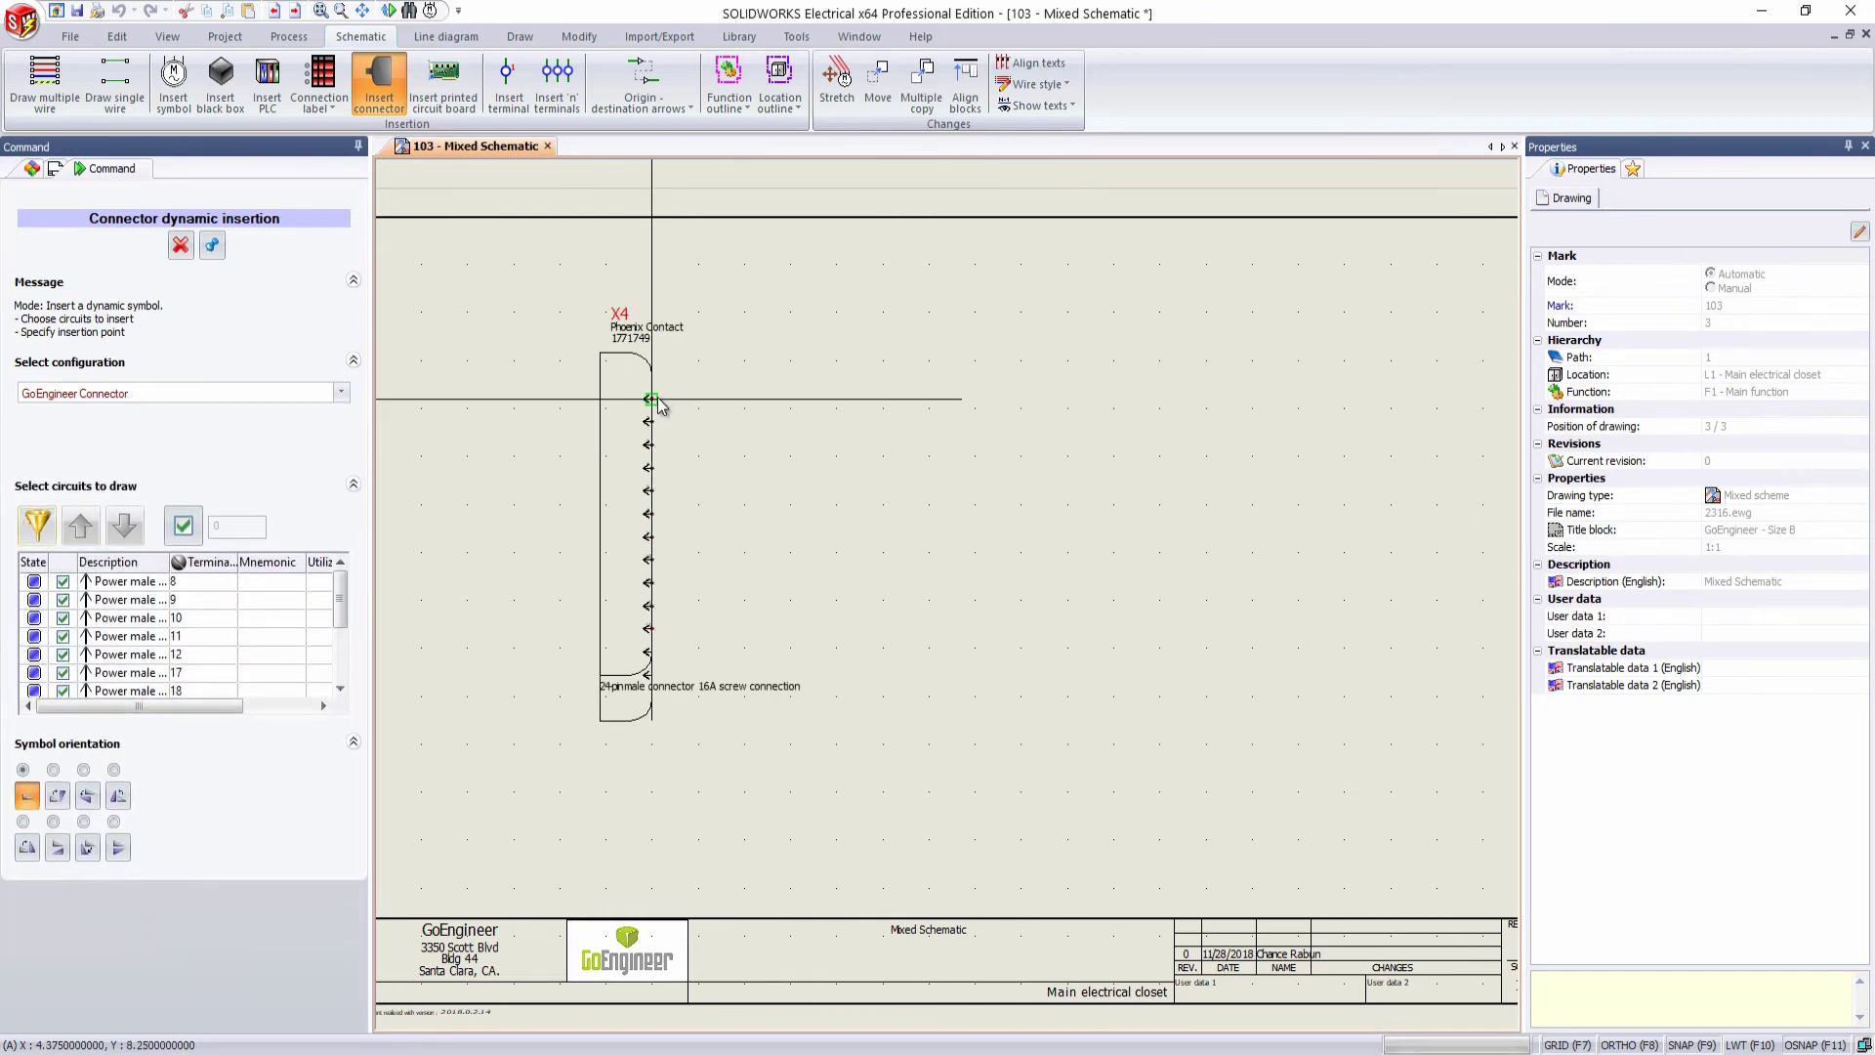
pyautogui.click(657, 404)
pyautogui.scroll(-1, 567, 411)
pyautogui.scroll(2, 549, 415)
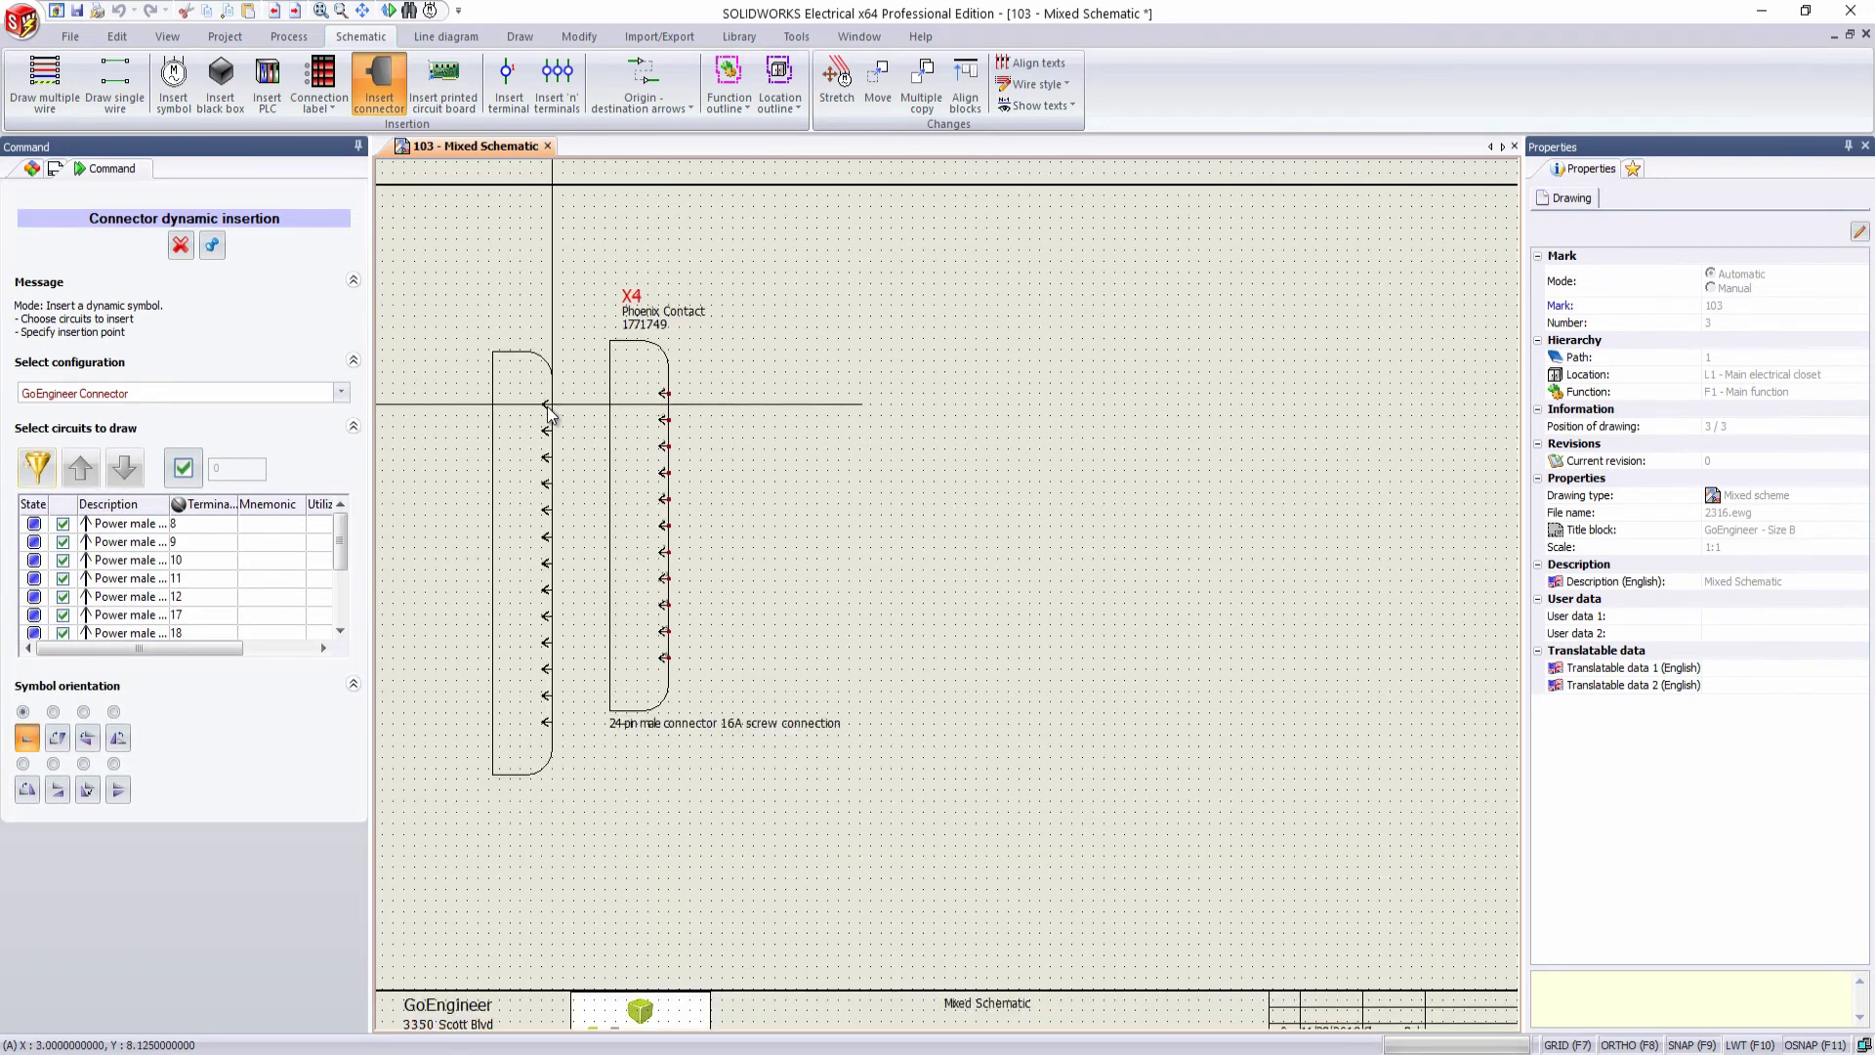
pyautogui.scroll(3, 549, 416)
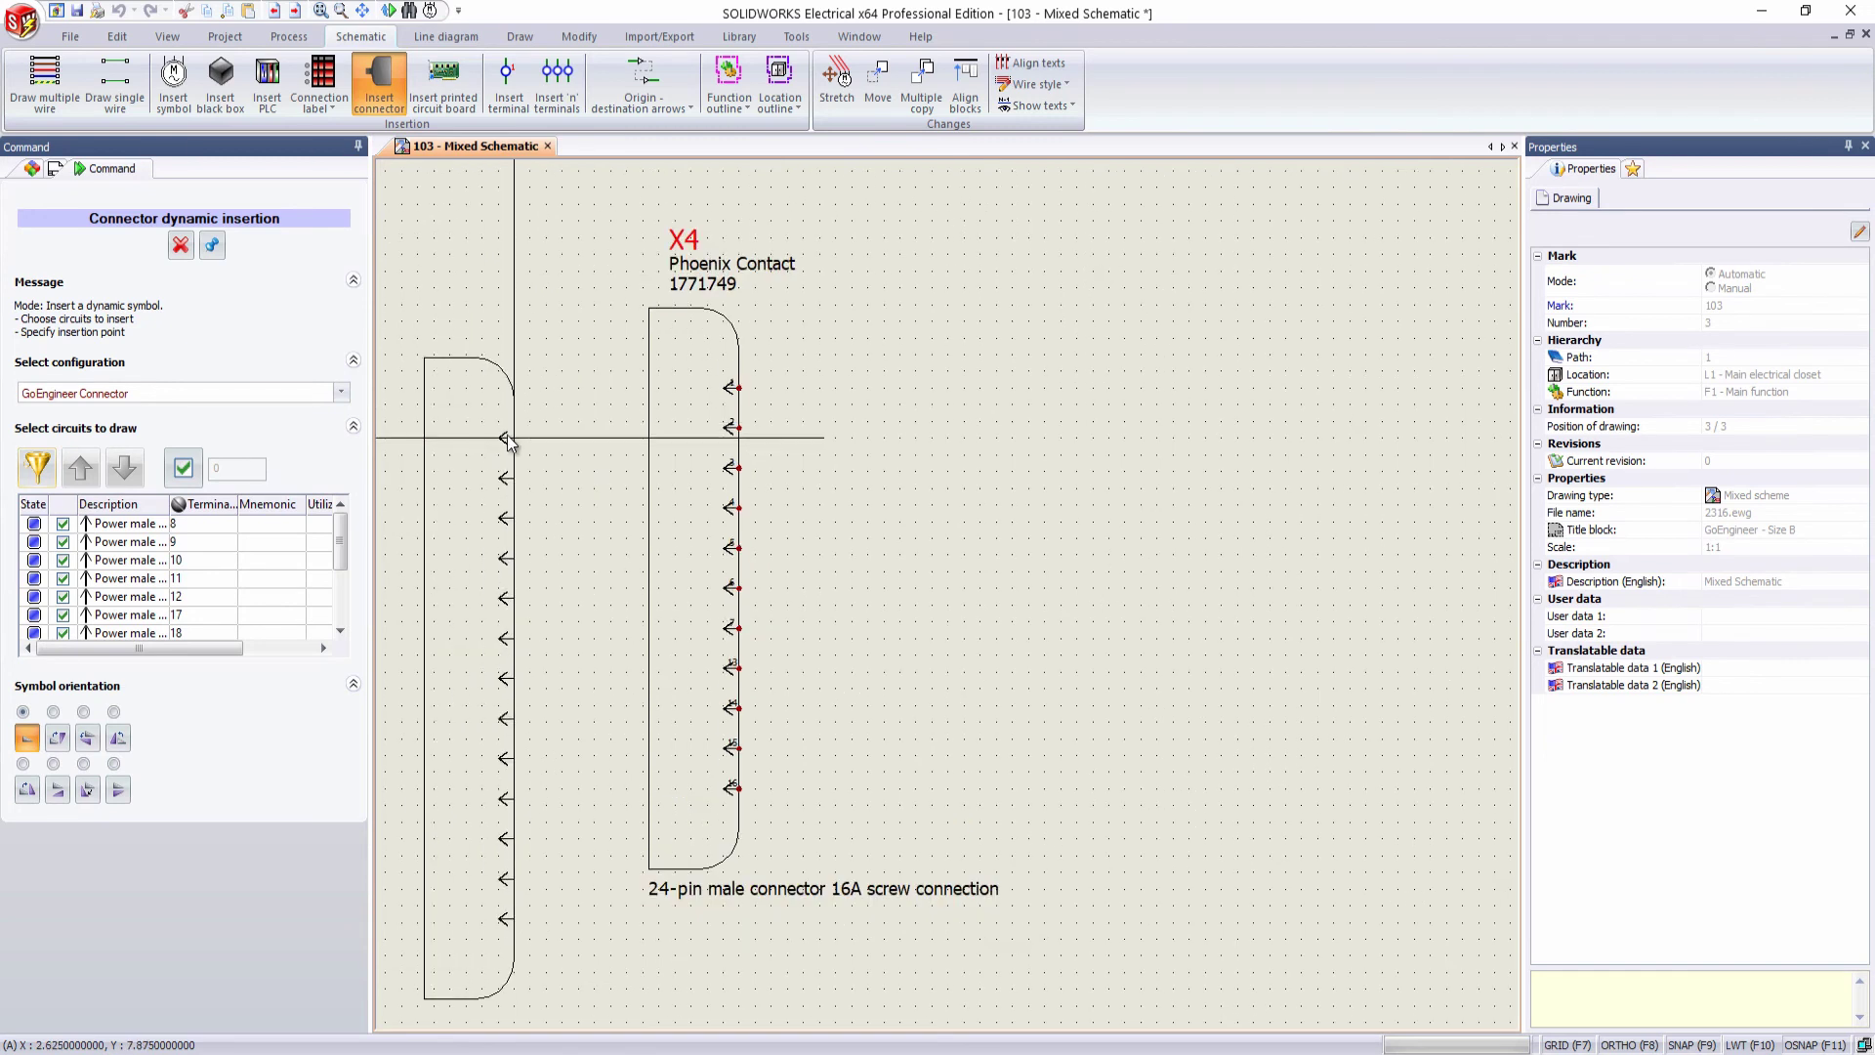
pyautogui.press('Escape')
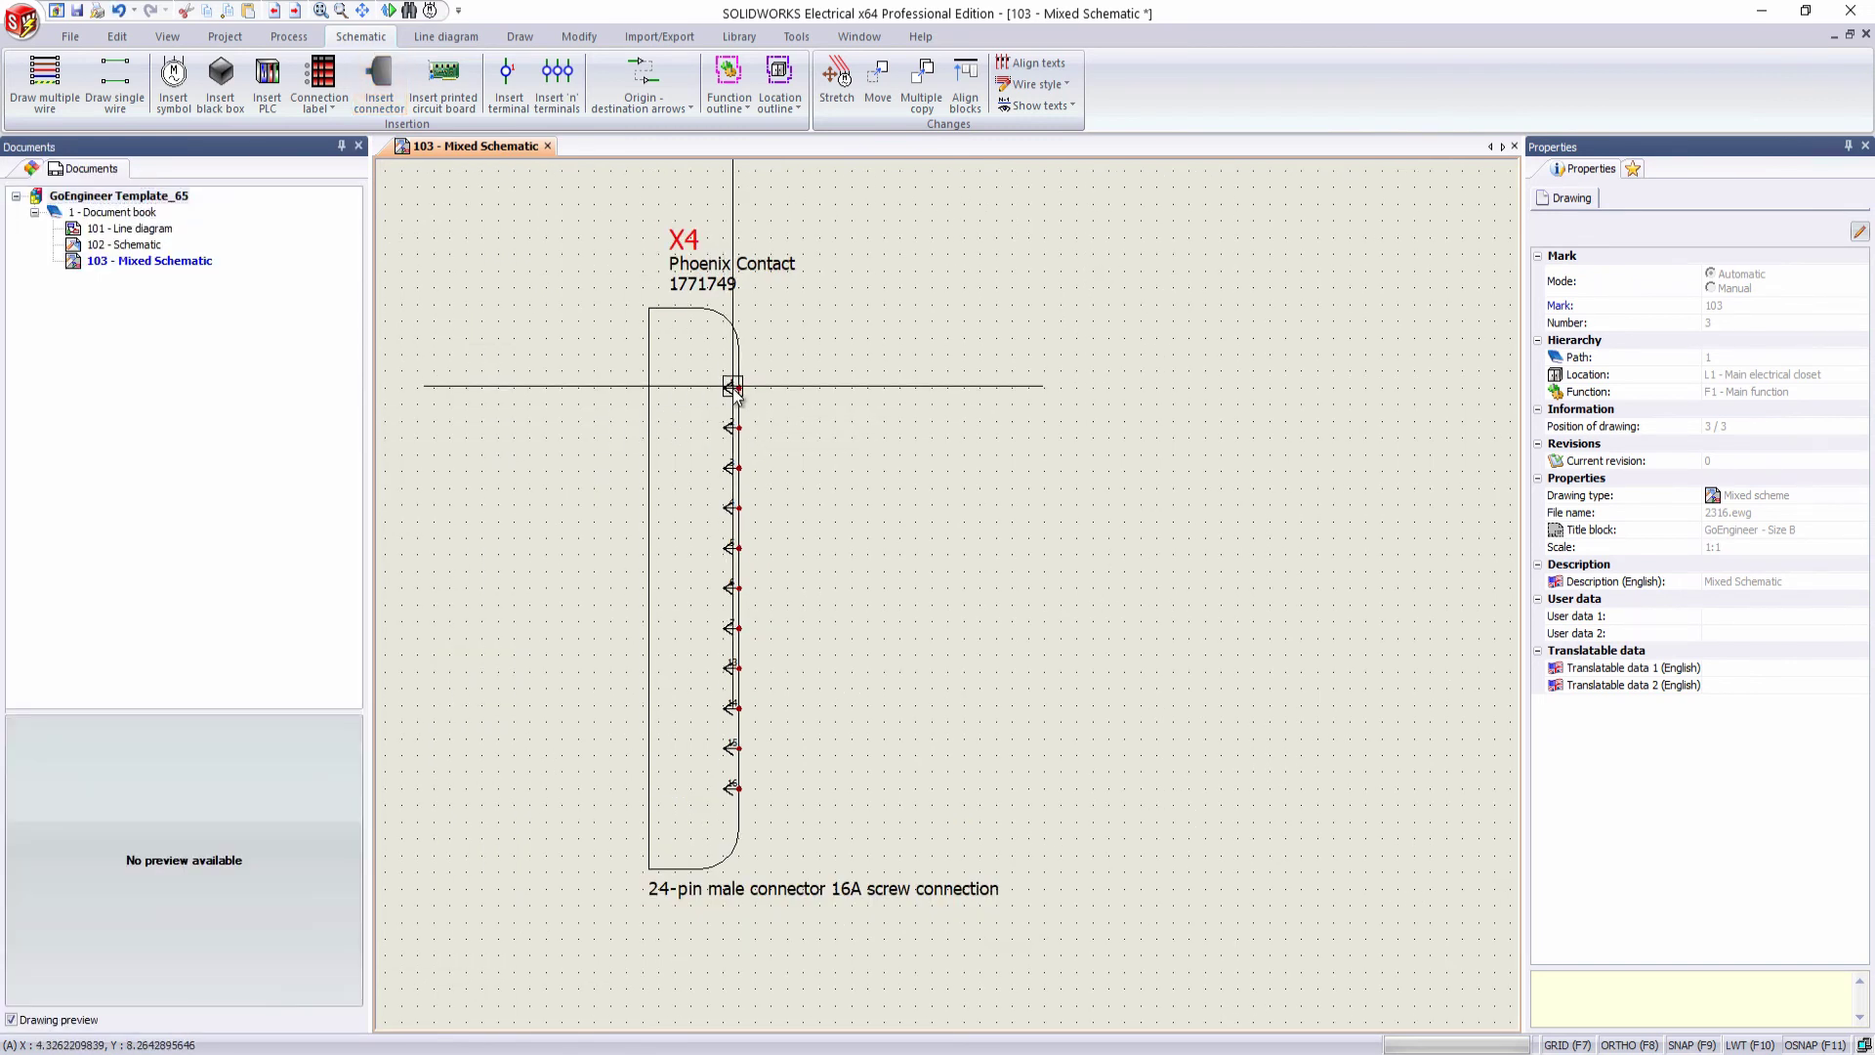